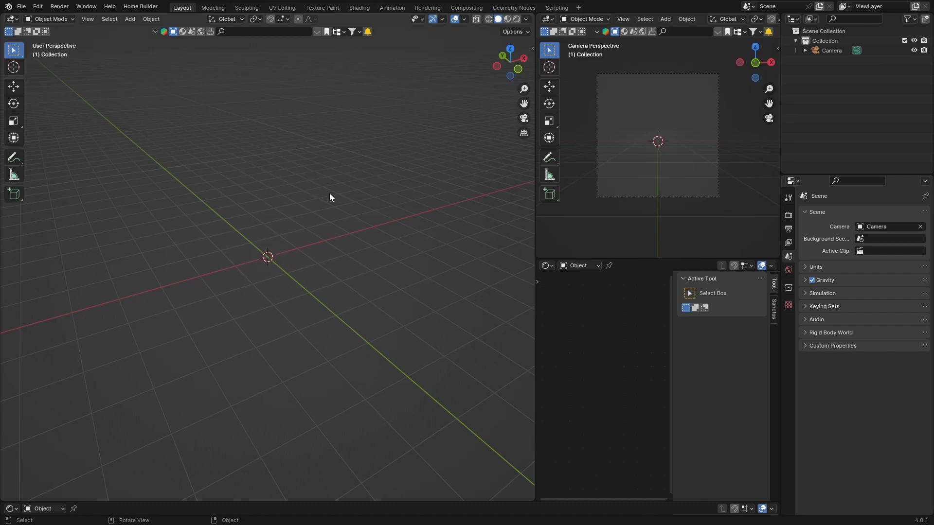
Step: Add an ico sphere mesh at the world origin
{"action": "key", "text": "shift"}
{"action": "key", "text": "shift+a"}
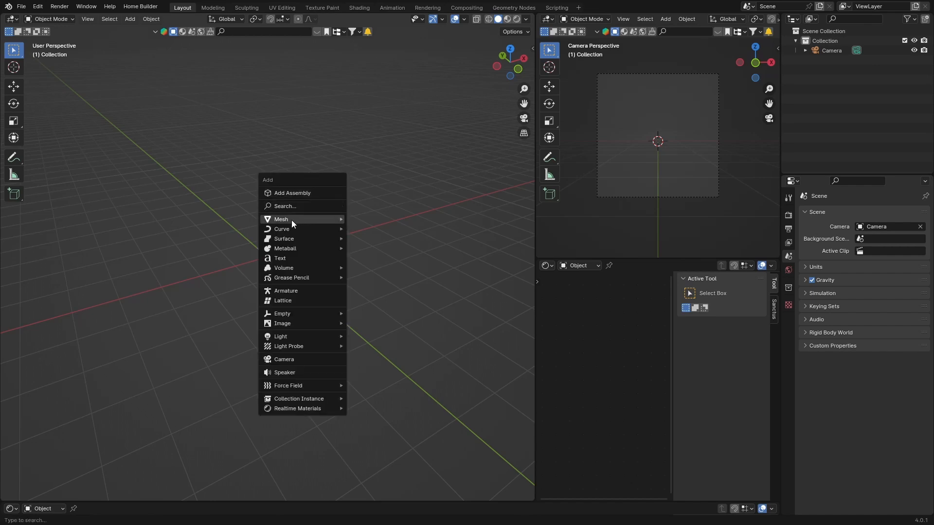
{"action": "mouse_move", "coordinate": [290, 220]}
{"action": "left_click", "coordinate": [374, 258]}
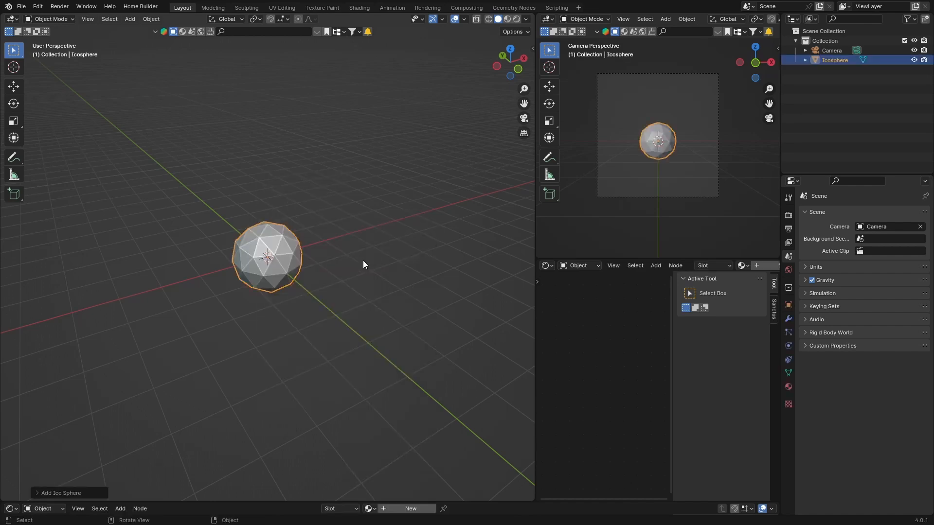
Step: Increase the new ico sphere's subdivisions and shade it smooth
{"action": "left_click", "coordinate": [39, 492]}
{"action": "left_click", "coordinate": [159, 397]}
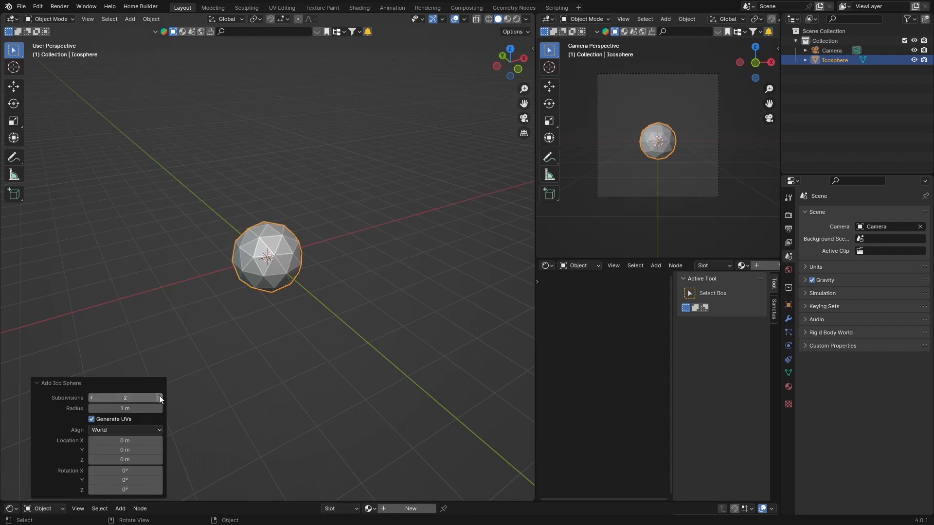
{"action": "left_click", "coordinate": [159, 398]}
{"action": "right_click", "coordinate": [276, 246]}
{"action": "left_click", "coordinate": [275, 246]}
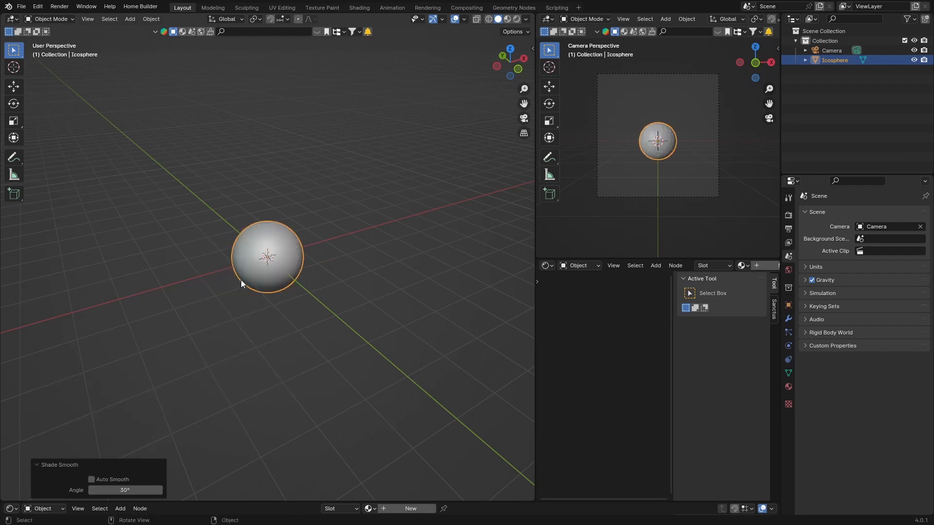
Step: Switch to the Shading workspace, enlarge the node editor slightly and create a new material for the ico sphere
{"action": "scroll", "coordinate": [240, 282], "scroll_direction": "up", "scroll_amount": 5}
{"action": "scroll", "coordinate": [240, 282], "scroll_direction": "up", "scroll_amount": 3}
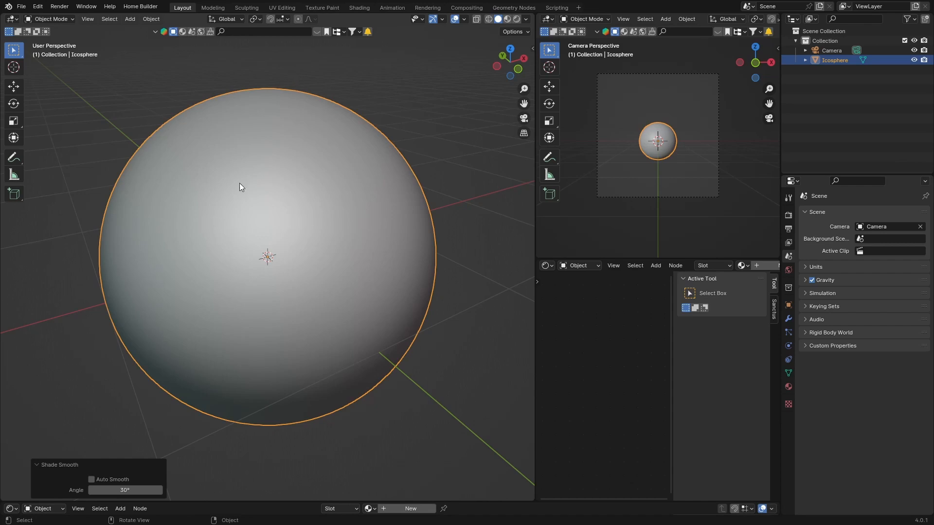
{"action": "left_click", "coordinate": [358, 7]}
{"action": "middle_click_drag", "start_coordinate": [408, 215], "coordinate": [417, 191], "text": "shift"}
{"action": "scroll", "coordinate": [419, 181], "scroll_direction": "up", "scroll_amount": 6}
{"action": "scroll", "coordinate": [416, 191], "scroll_direction": "up", "scroll_amount": 1}
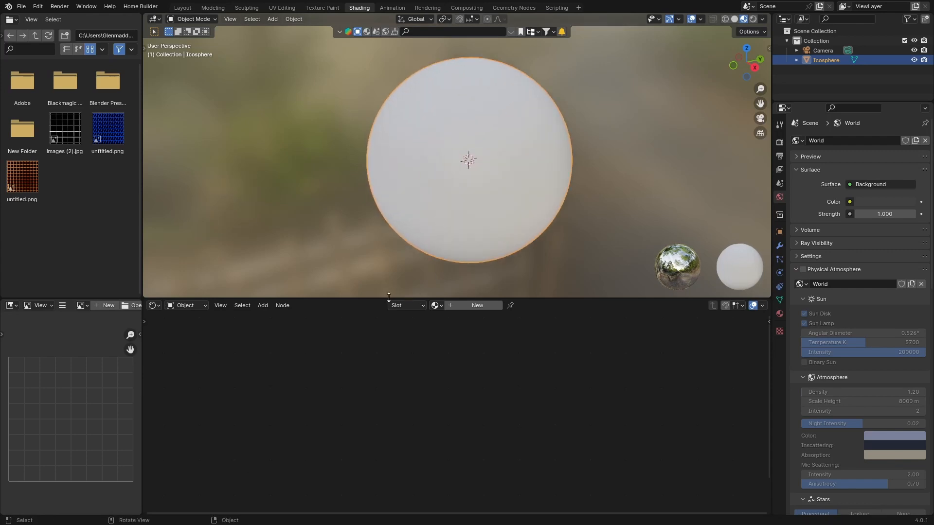
{"action": "left_click_drag", "start_coordinate": [359, 298], "coordinate": [358, 286]}
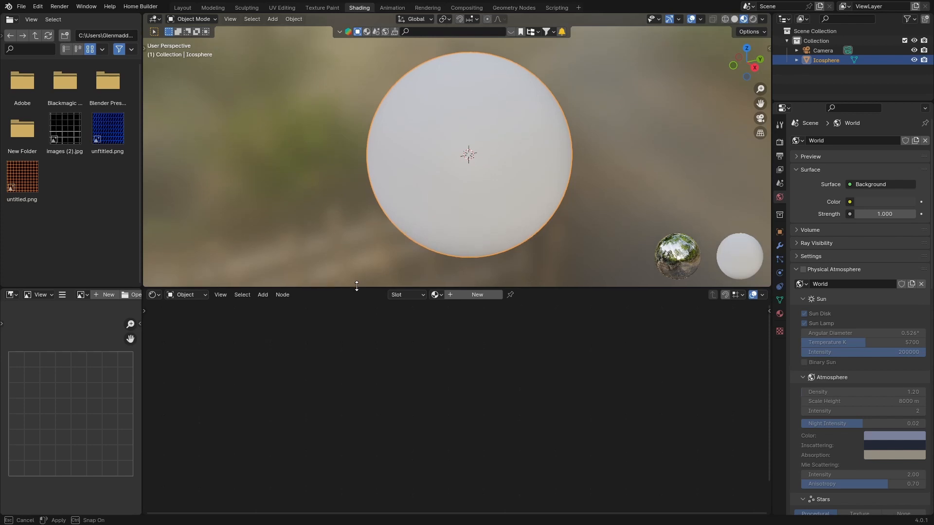
{"action": "left_click", "coordinate": [471, 293]}
{"action": "middle_click_drag", "start_coordinate": [326, 355], "coordinate": [392, 371]}
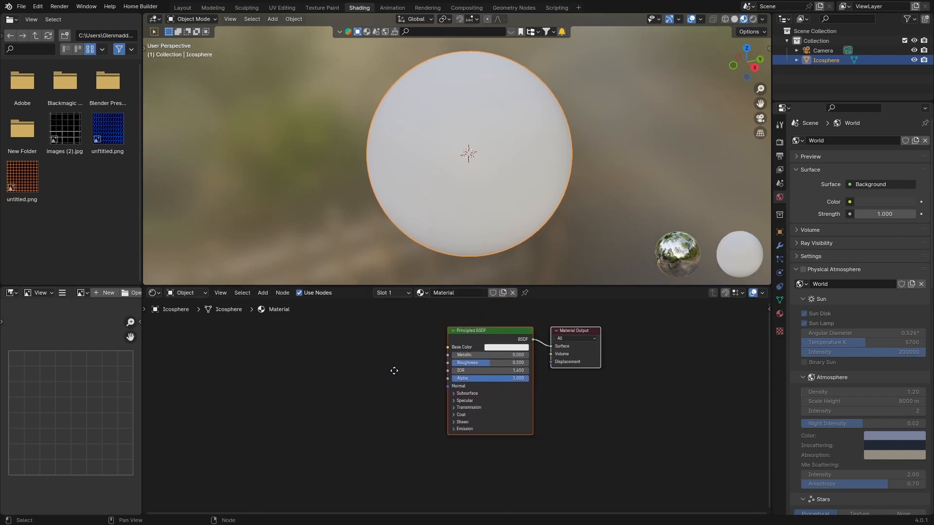
Step: Display the viewport in rendered shading with Scene World turned off
{"action": "left_click", "coordinate": [754, 19]}
{"action": "left_click", "coordinate": [749, 19]}
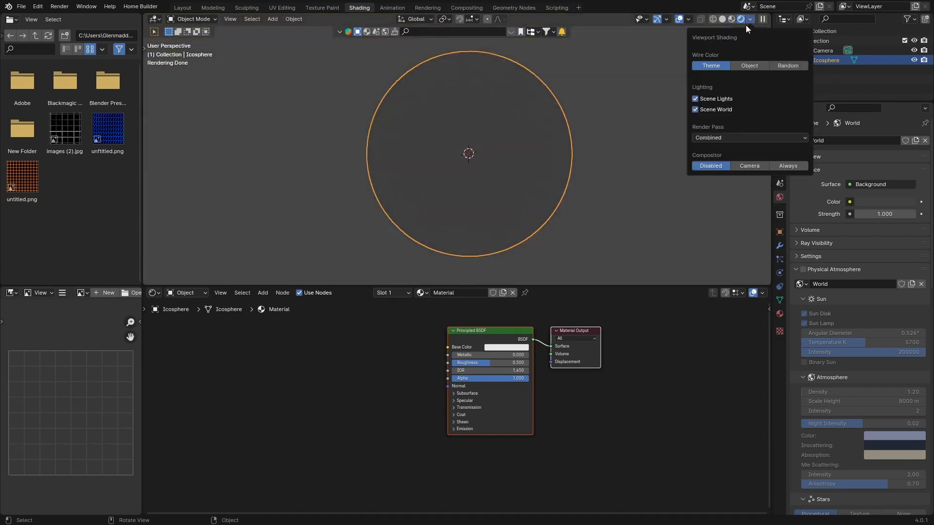
{"action": "left_click", "coordinate": [696, 110]}
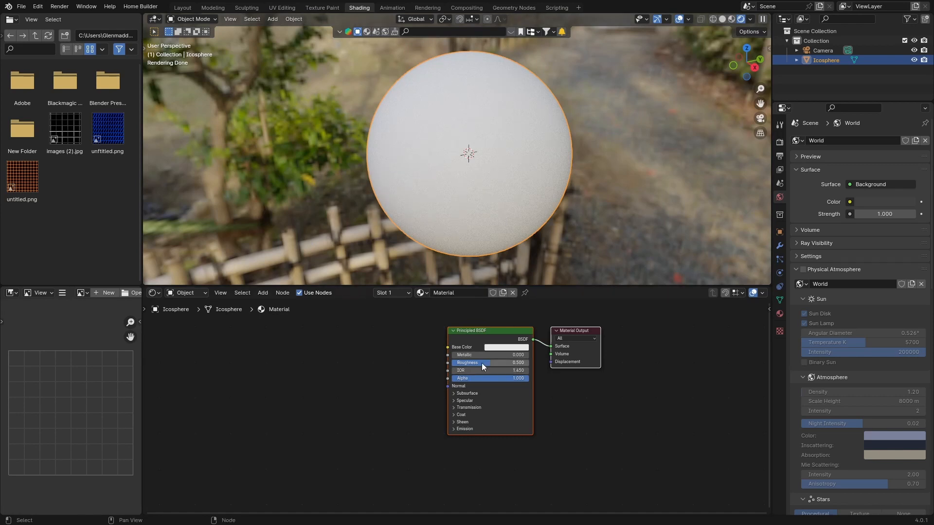
Step: Set the Principled BSDF's roughness to 1.000 and feed a new color Mix node into its Base Color
{"action": "left_click_drag", "start_coordinate": [482, 362], "coordinate": [527, 363]}
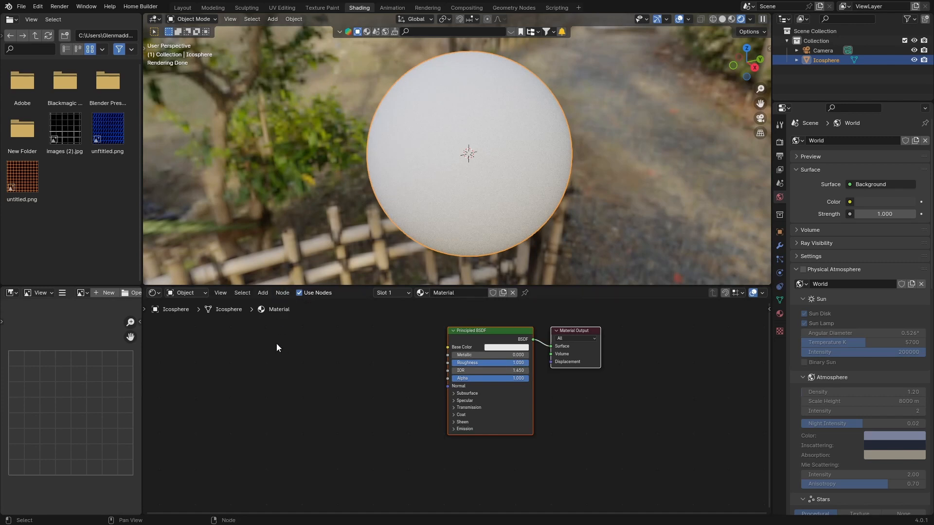
{"action": "key", "text": "shift+a"}
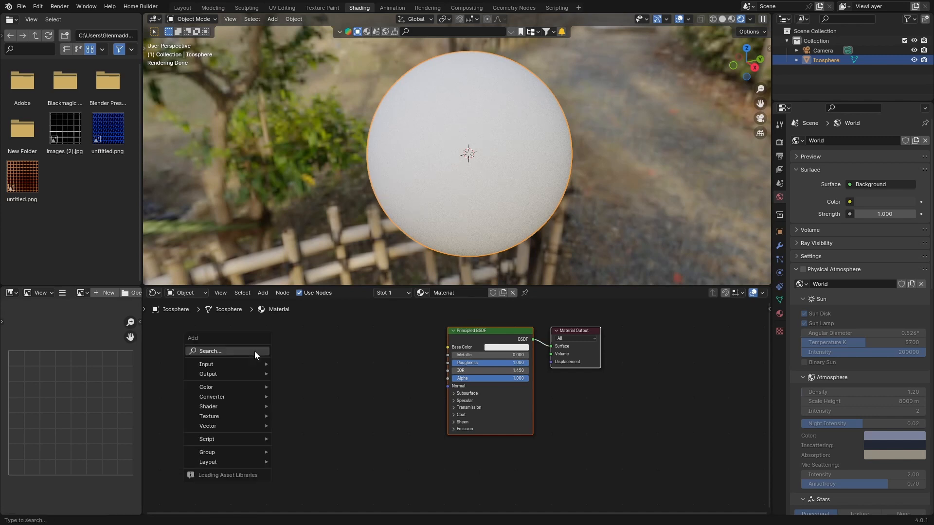
{"action": "type", "text": "mi"}
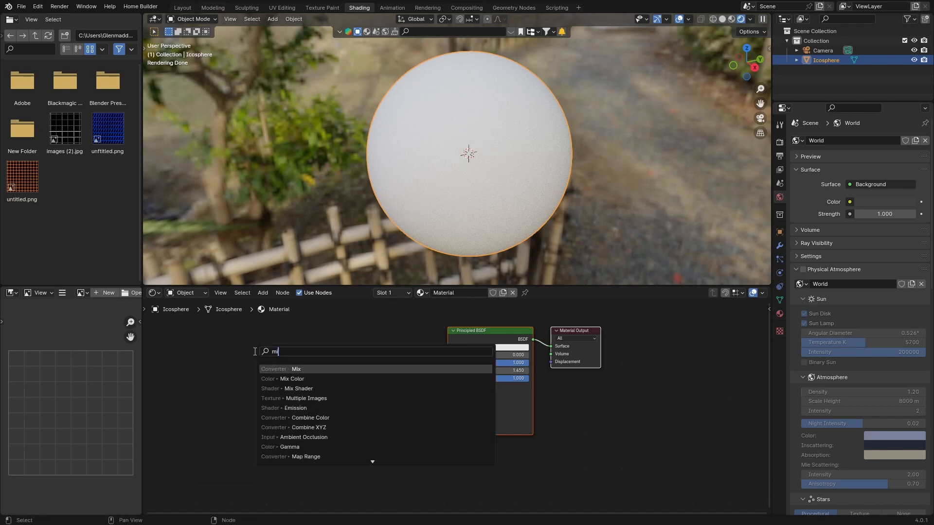
{"action": "key", "text": "Return"}
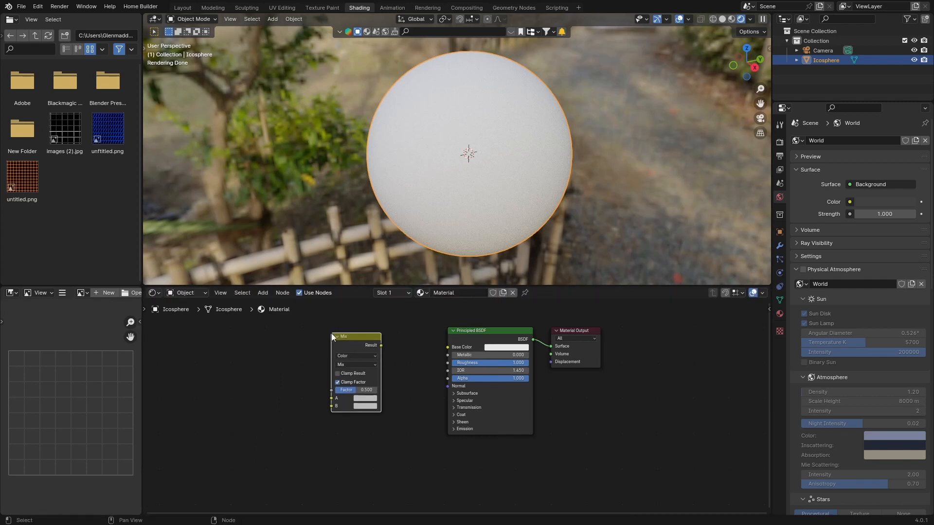
{"action": "left_click", "coordinate": [376, 344]}
{"action": "left_click_drag", "start_coordinate": [381, 345], "coordinate": [447, 347]}
Step: Add a Color Ramp node before the Mix node and connect its Color output to the Mix node's A input
{"action": "middle_click_drag", "start_coordinate": [232, 350], "coordinate": [285, 362]}
{"action": "scroll", "coordinate": [293, 364], "scroll_direction": "up", "scroll_amount": 1}
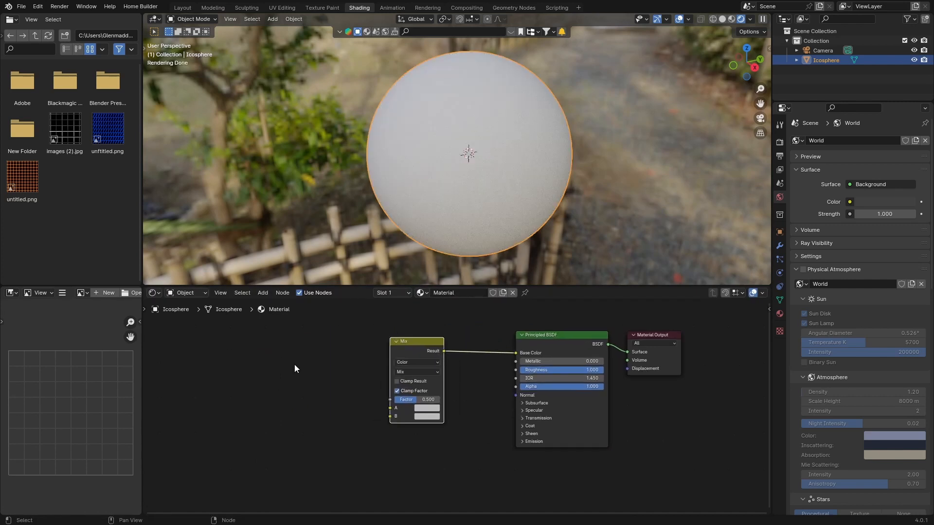
{"action": "key", "text": "shift+a"}
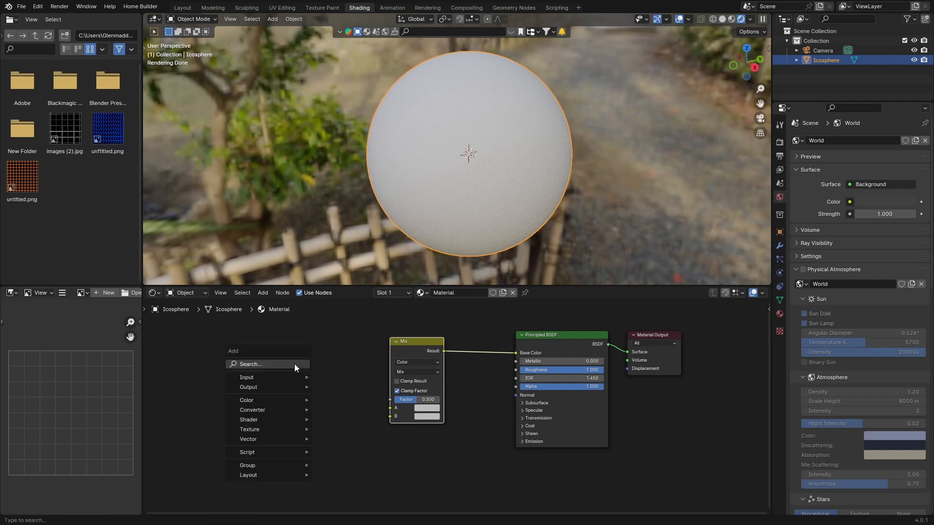
{"action": "type", "text": "colo"}
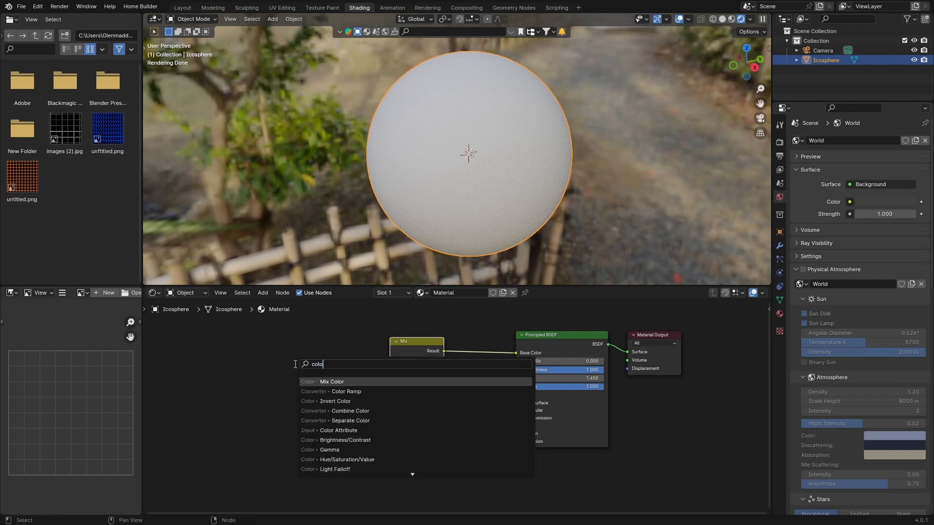
{"action": "key", "text": "Down"}
{"action": "key", "text": "Return"}
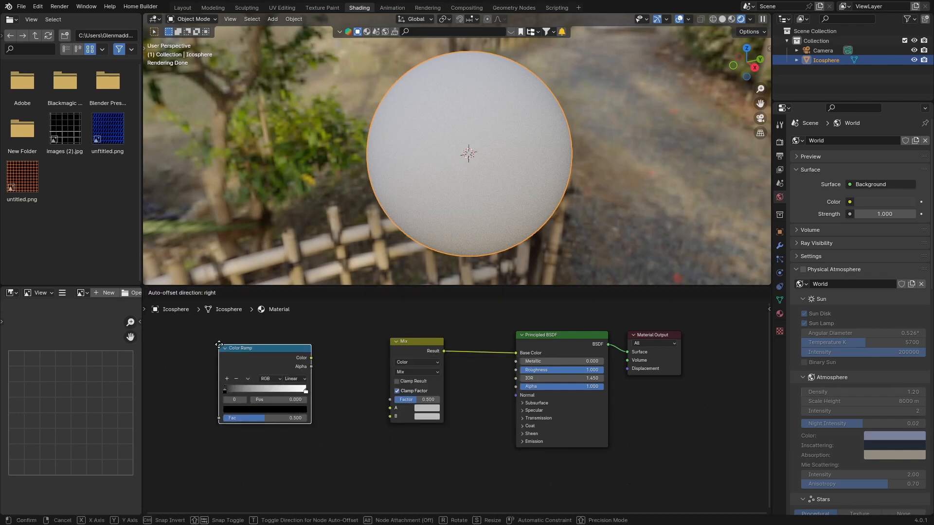
{"action": "left_click", "coordinate": [220, 346]}
{"action": "left_click_drag", "start_coordinate": [311, 360], "coordinate": [390, 408]}
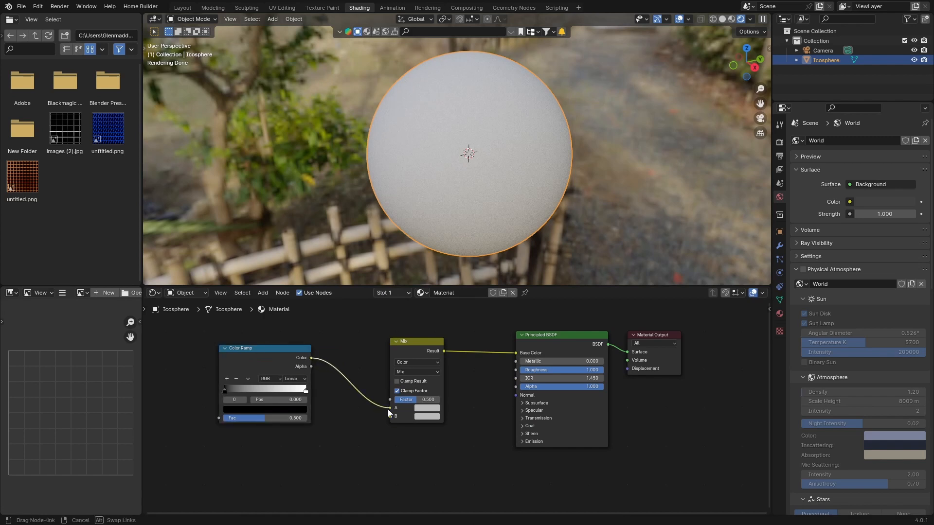
Step: Add a middle stop at position 0.500 to the Color Ramp and darken it to a grey with value about 0.076
{"action": "middle_click_drag", "start_coordinate": [358, 351], "coordinate": [393, 357]}
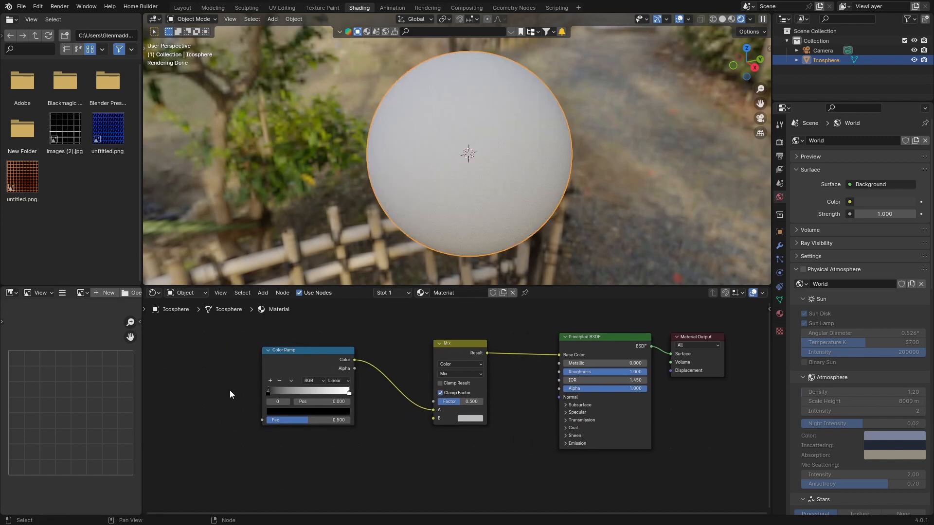
{"action": "left_click", "coordinate": [269, 380]}
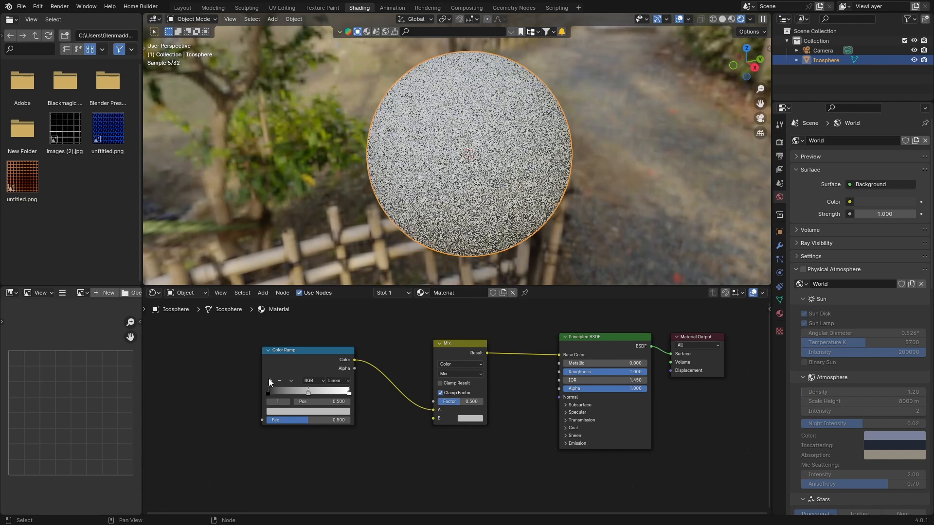
{"action": "left_click", "coordinate": [307, 394]}
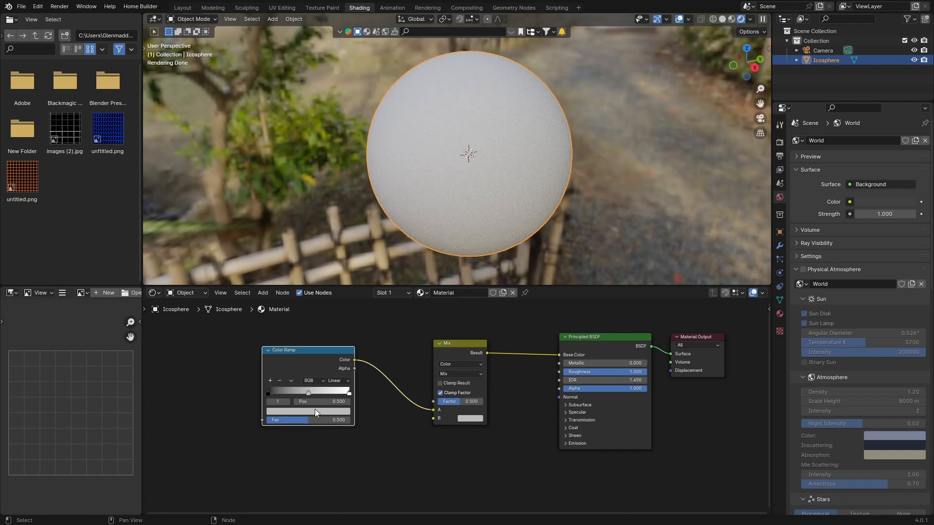
{"action": "left_click", "coordinate": [314, 410]}
{"action": "left_click", "coordinate": [344, 337]}
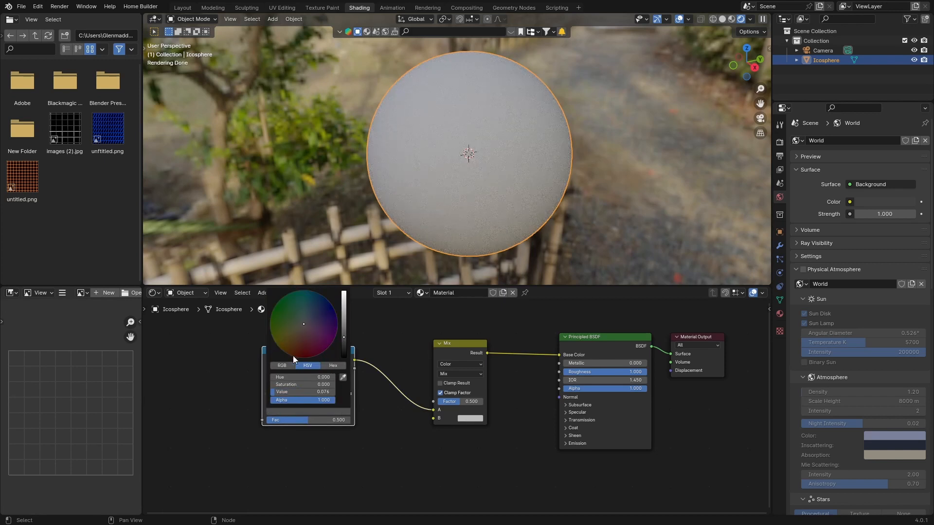
{"action": "scroll", "coordinate": [460, 144], "scroll_direction": "up", "scroll_amount": 4}
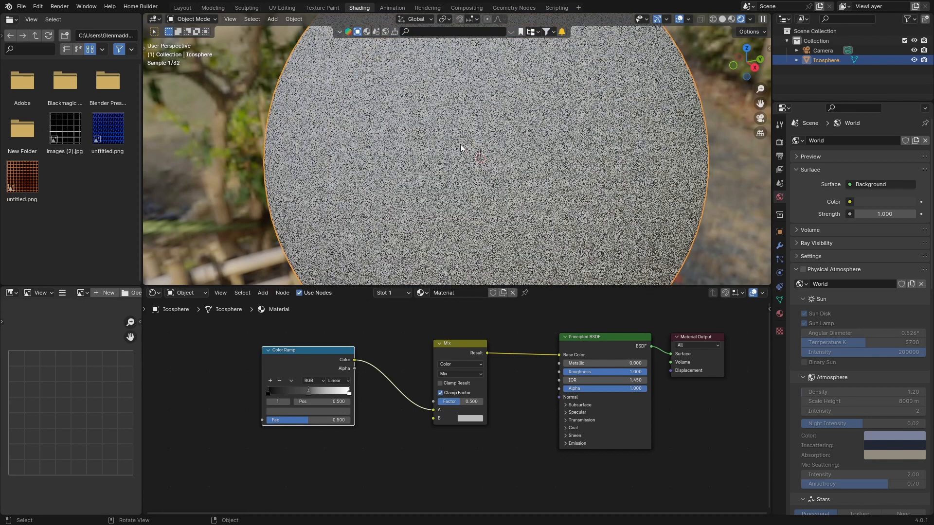
{"action": "scroll", "coordinate": [460, 144], "scroll_direction": "down", "scroll_amount": 4}
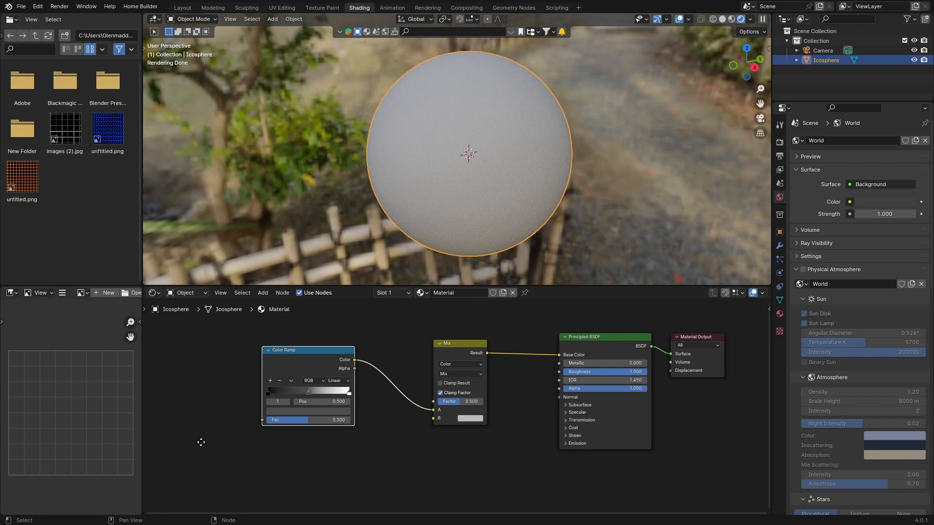
Step: Add a second Color Ramp below the first one and connect its Color output to the Mix node's B input
{"action": "middle_click_drag", "start_coordinate": [201, 442], "coordinate": [273, 421]}
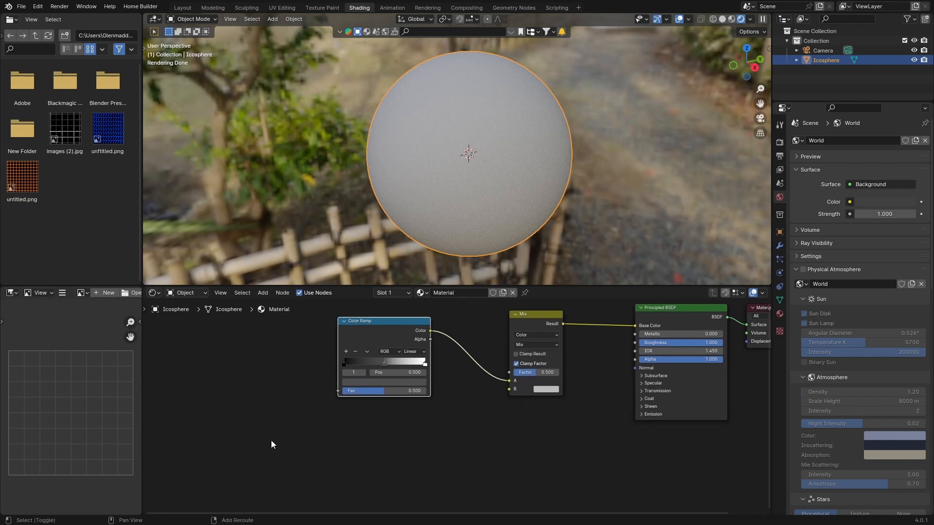
{"action": "key", "text": "shift+s"}
{"action": "left_click", "coordinate": [266, 391]}
{"action": "key", "text": "shift+a"}
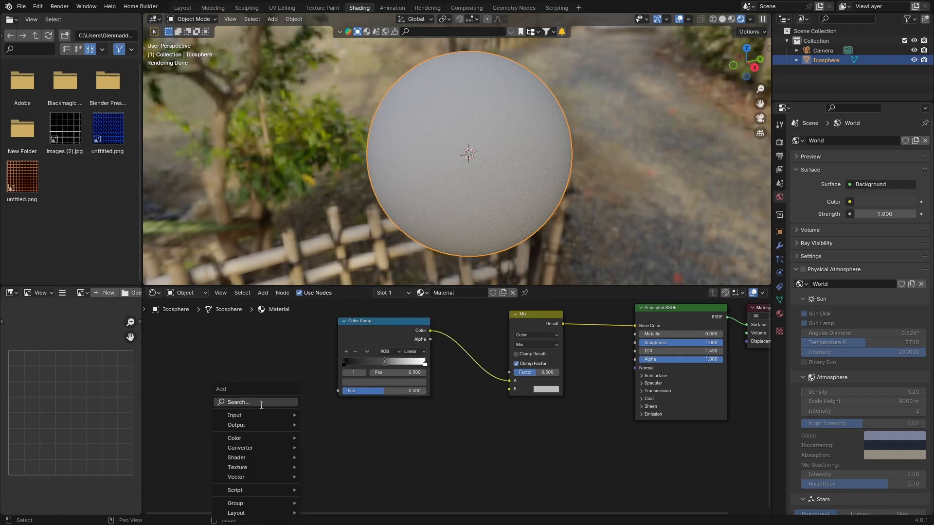
{"action": "type", "text": "v"}
{"action": "key", "text": "BackSpace"}
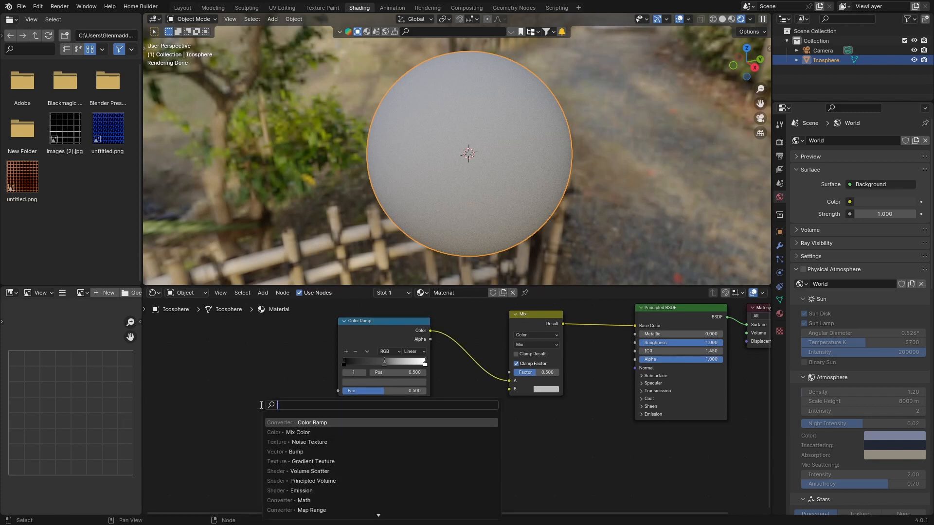
{"action": "type", "text": "colo"}
{"action": "left_click", "coordinate": [312, 432]}
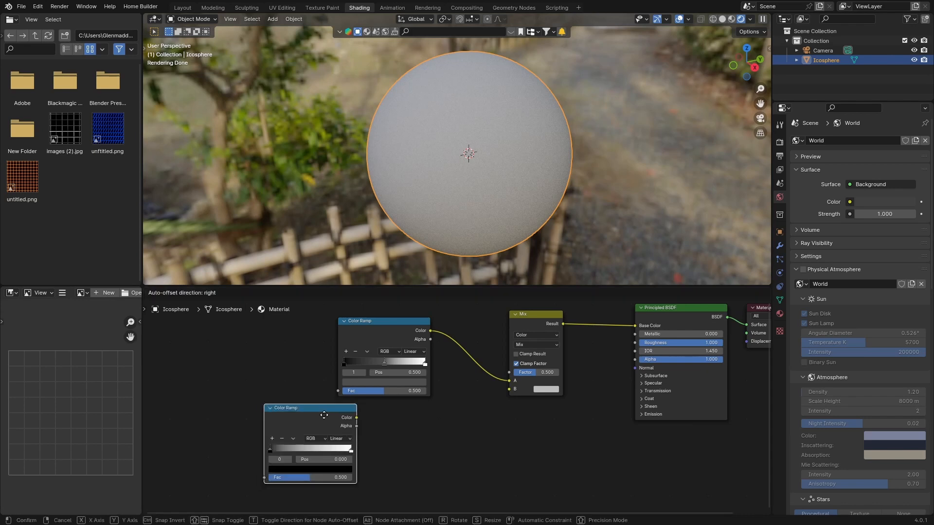
{"action": "left_click", "coordinate": [399, 423]}
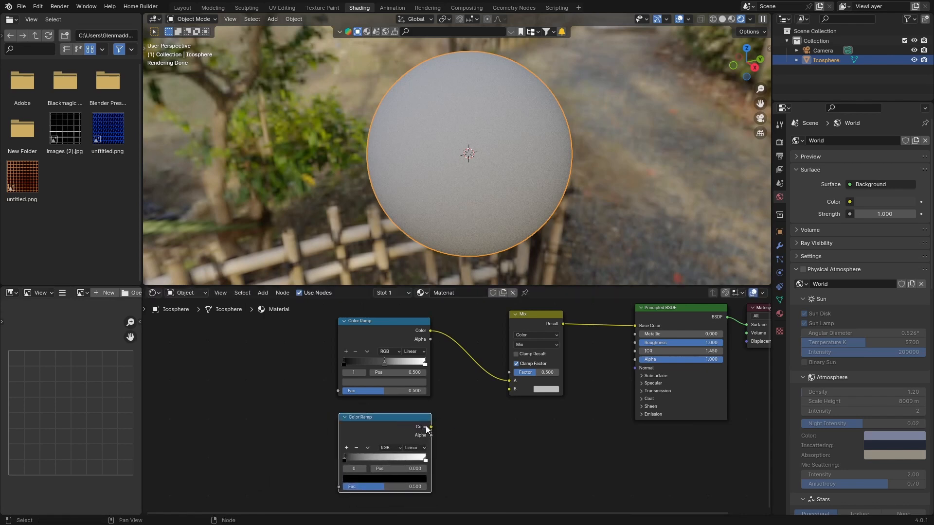
{"action": "left_click_drag", "start_coordinate": [431, 427], "coordinate": [509, 389]}
Step: Move the second Color Ramp's black stop to about 0.027 and darken its white stop to dark grey
{"action": "left_click_drag", "start_coordinate": [346, 458], "coordinate": [349, 457]}
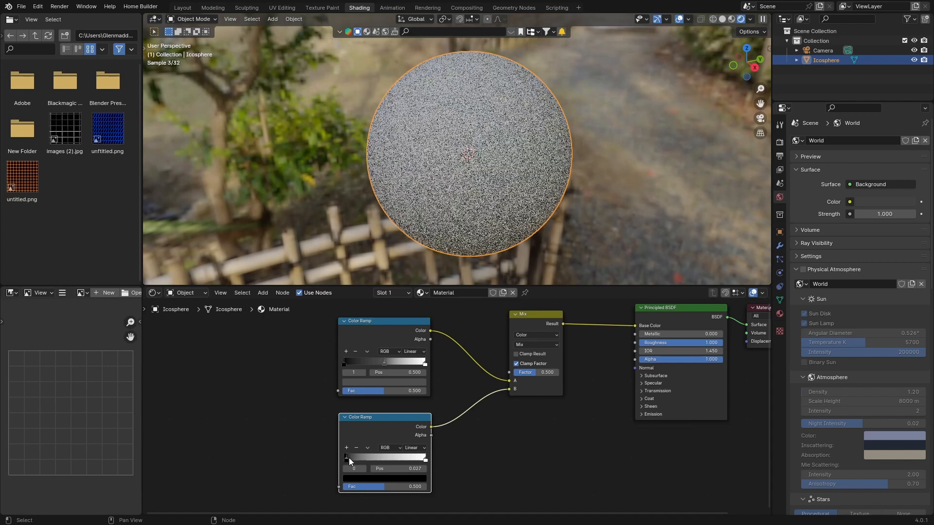
{"action": "left_click", "coordinate": [424, 460]}
{"action": "left_click", "coordinate": [418, 478]}
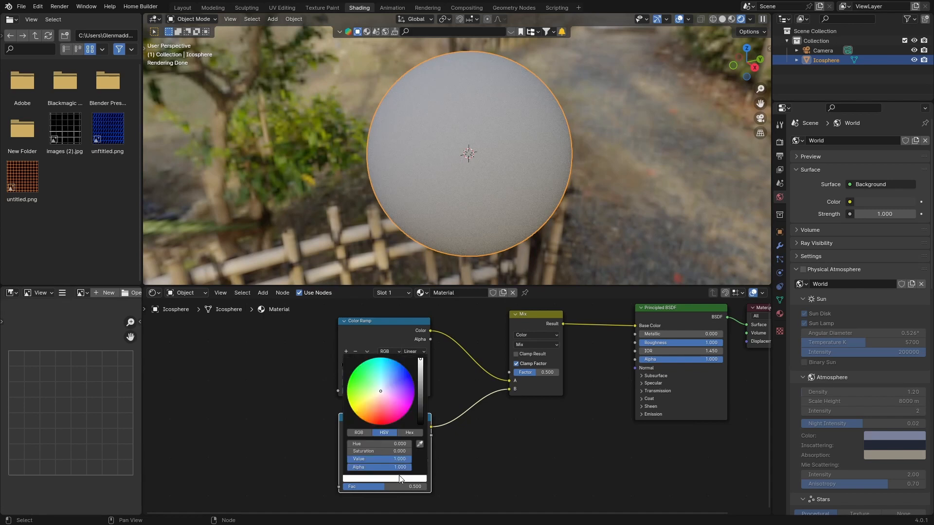
{"action": "left_click", "coordinate": [419, 405]}
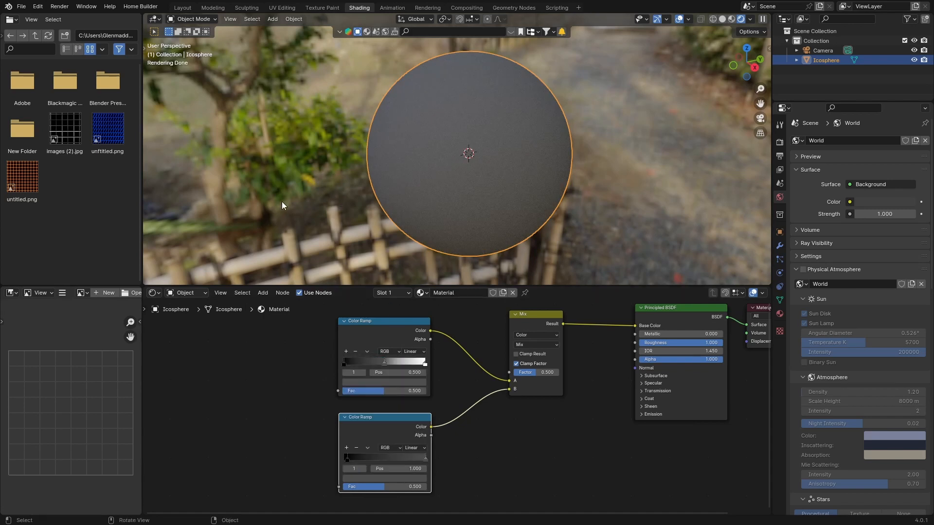
Step: Add a Musgrave Texture node before the first Color Ramp and connect its Height output to that ramp's Fac input
{"action": "key", "text": "shift+a"}
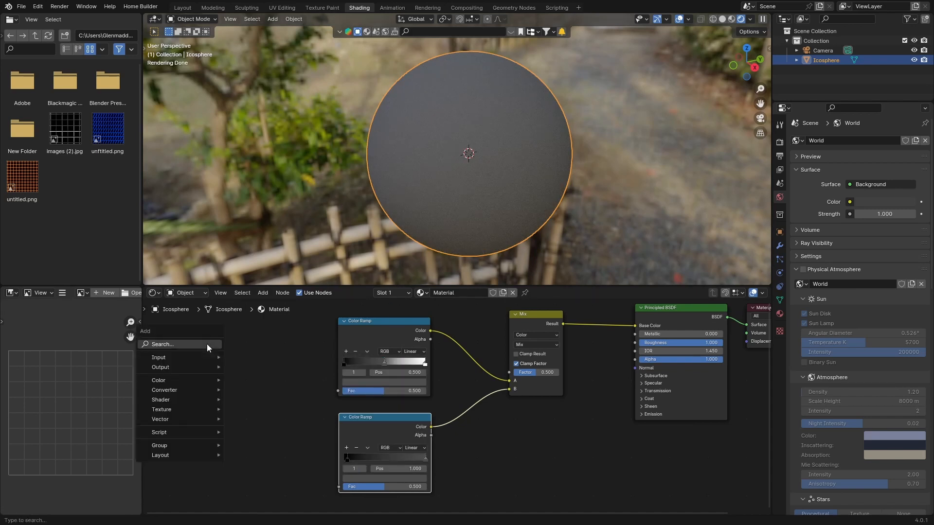
{"action": "left_click", "coordinate": [206, 343]}
{"action": "type", "text": "mus"}
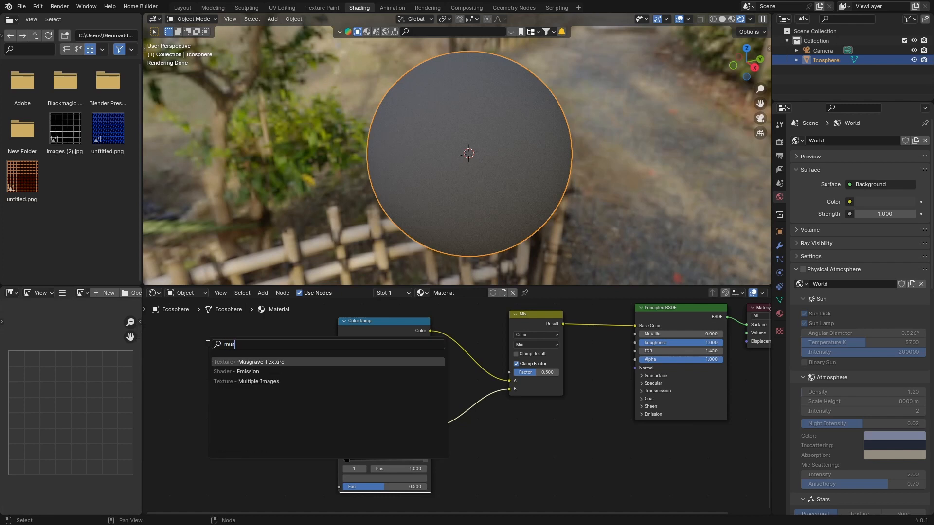
{"action": "key", "text": "Return"}
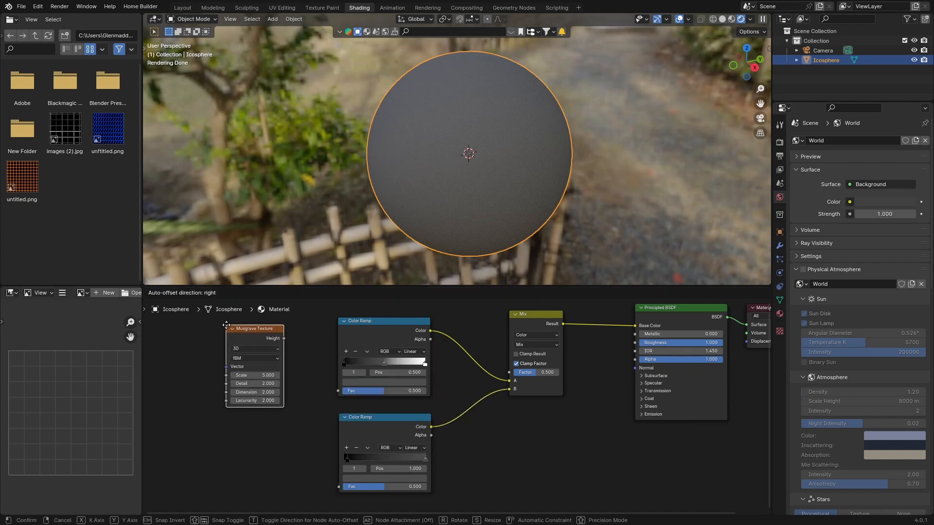
{"action": "left_click", "coordinate": [229, 327]}
{"action": "left_click_drag", "start_coordinate": [283, 339], "coordinate": [338, 390]}
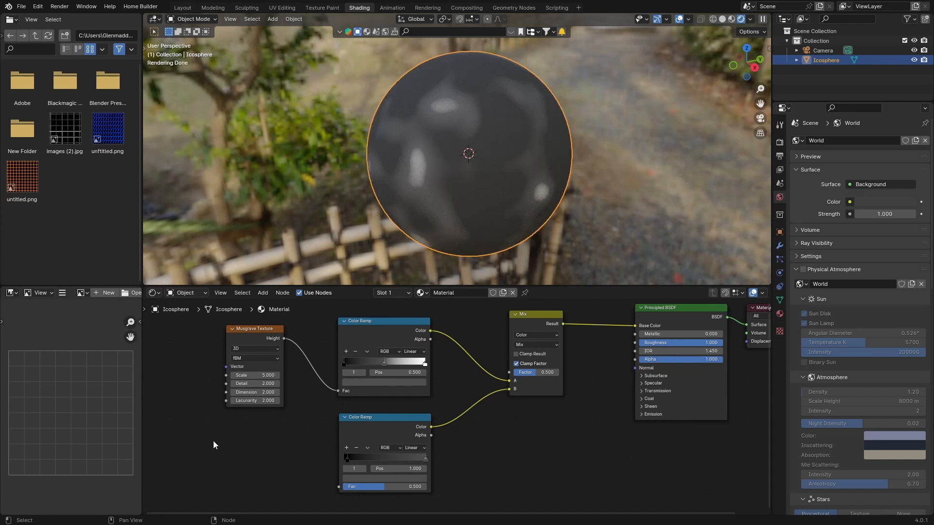
Step: Add a Noise Texture node before the Musgrave Texture and connect its Color output to the Musgrave's Vector input
{"action": "middle_click_drag", "start_coordinate": [213, 440], "coordinate": [322, 450]}
{"action": "key", "text": "shift+a"}
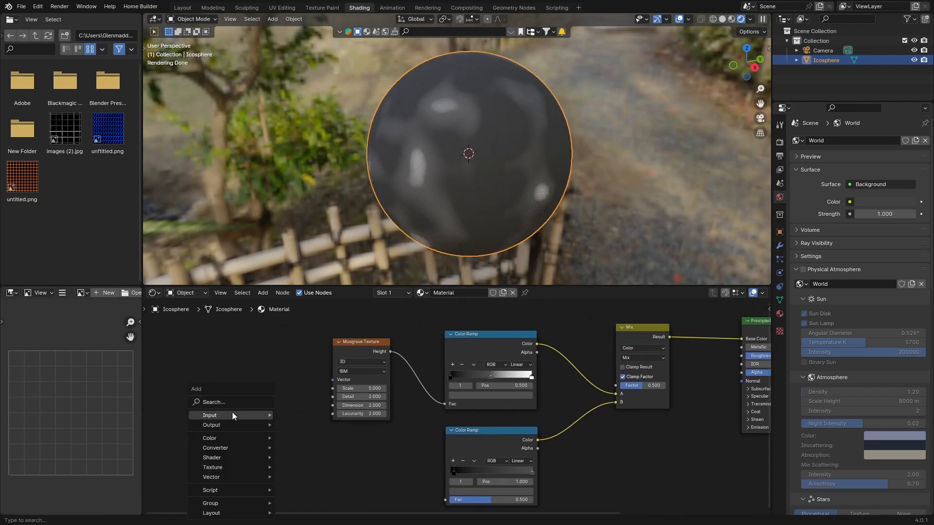
{"action": "left_click", "coordinate": [215, 402]}
{"action": "type", "text": "noi"}
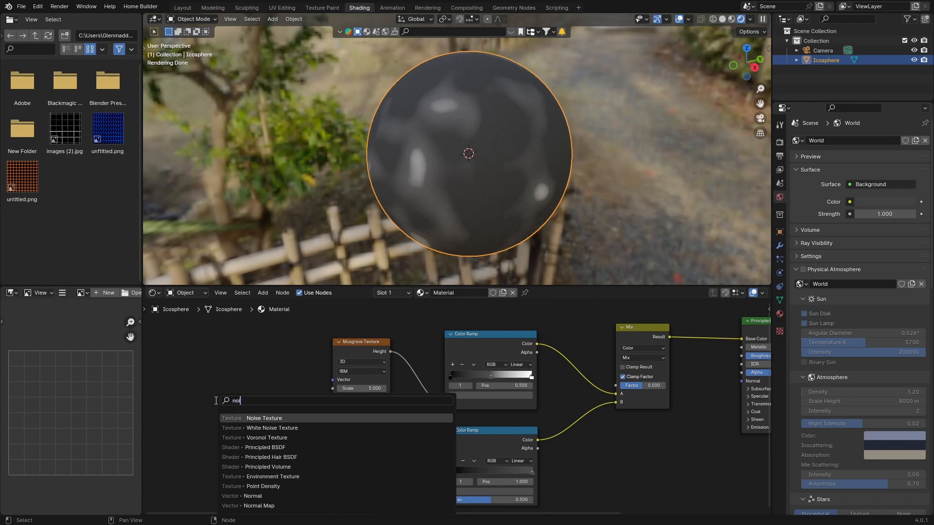
{"action": "key", "text": "Return"}
{"action": "left_click", "coordinate": [290, 370]}
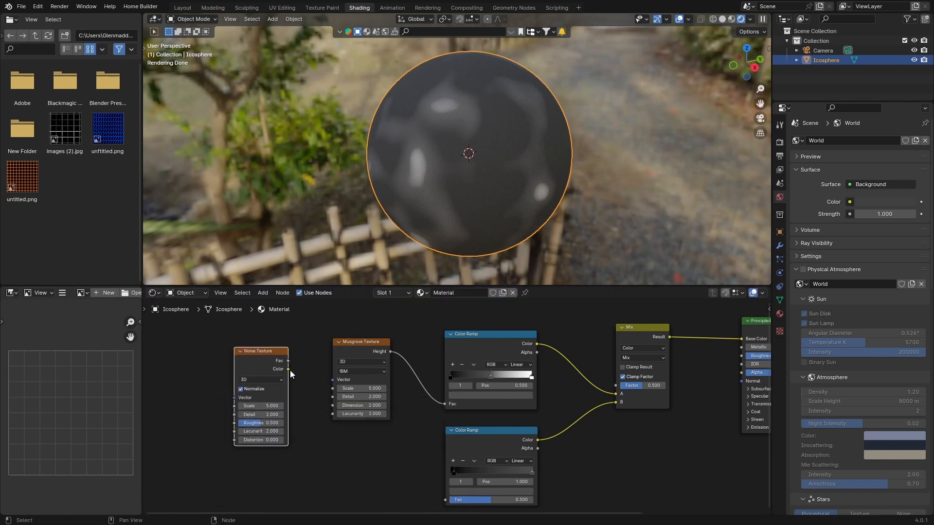
{"action": "left_click_drag", "start_coordinate": [289, 370], "coordinate": [333, 380]}
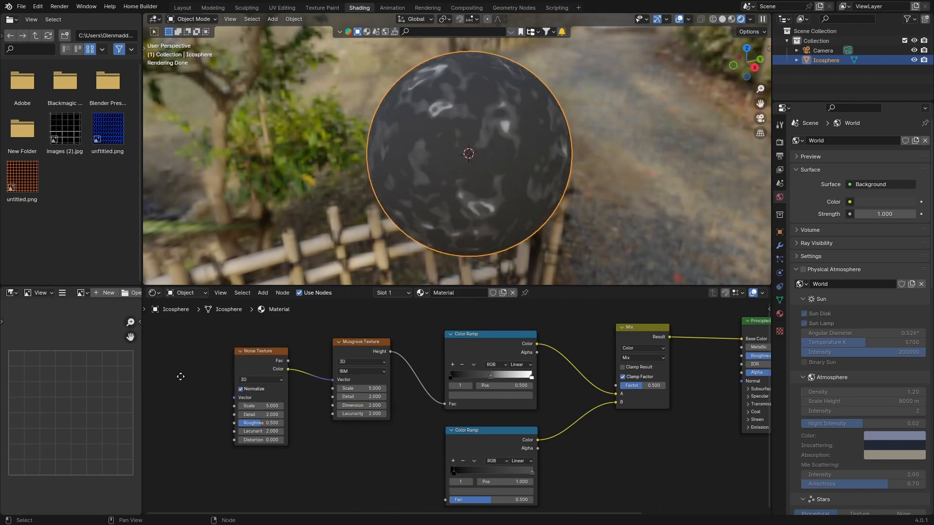
Step: Add linked Texture Coordinate and Mapping nodes in front of the Noise Texture using Node Wrangler
{"action": "middle_click_drag", "start_coordinate": [181, 376], "coordinate": [197, 377]}
{"action": "left_click", "coordinate": [261, 361]}
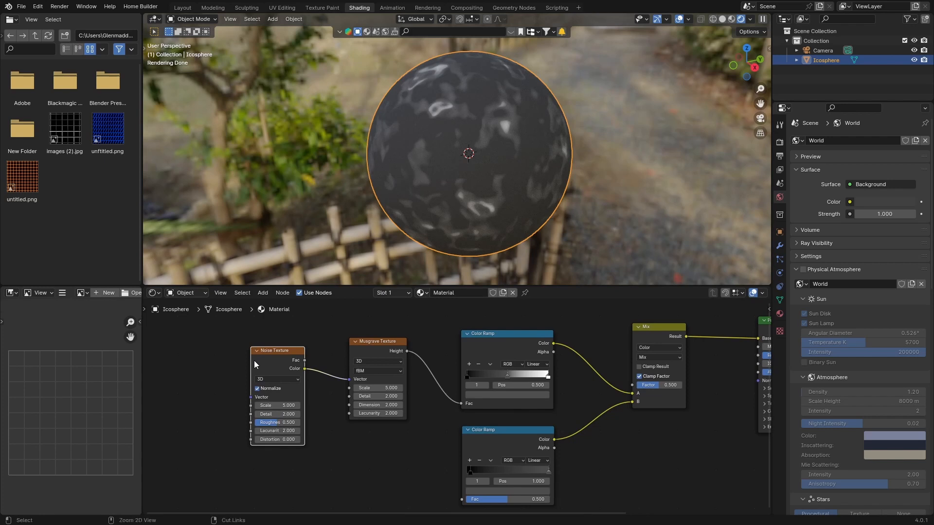
{"action": "key", "text": "ctrl+t"}
{"action": "middle_click_drag", "start_coordinate": [194, 339], "coordinate": [256, 337]}
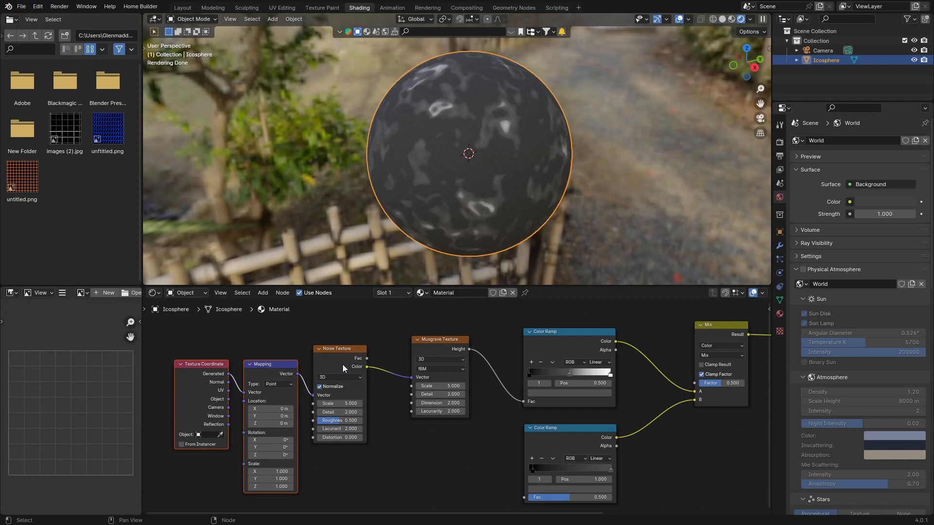
Step: Look up the Node Wrangler add-on in the preferences to check whether it is enabled, and close the preferences
{"action": "left_click", "coordinate": [45, 8]}
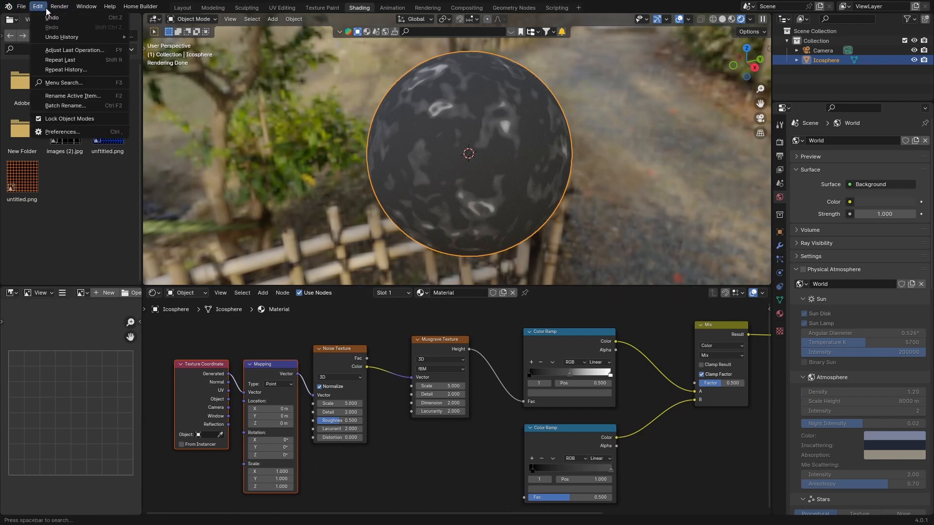
{"action": "left_click", "coordinate": [63, 132]}
{"action": "left_click", "coordinate": [256, 37]}
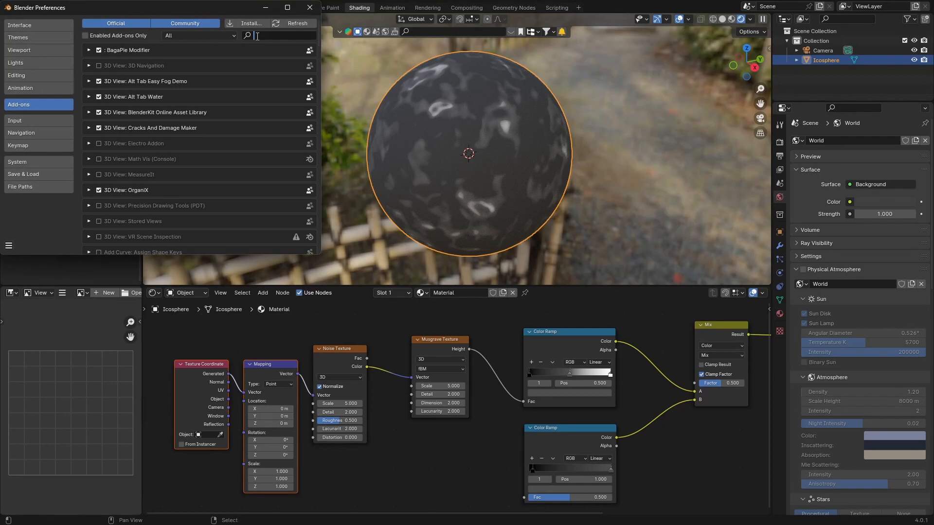
{"action": "type", "text": "node"}
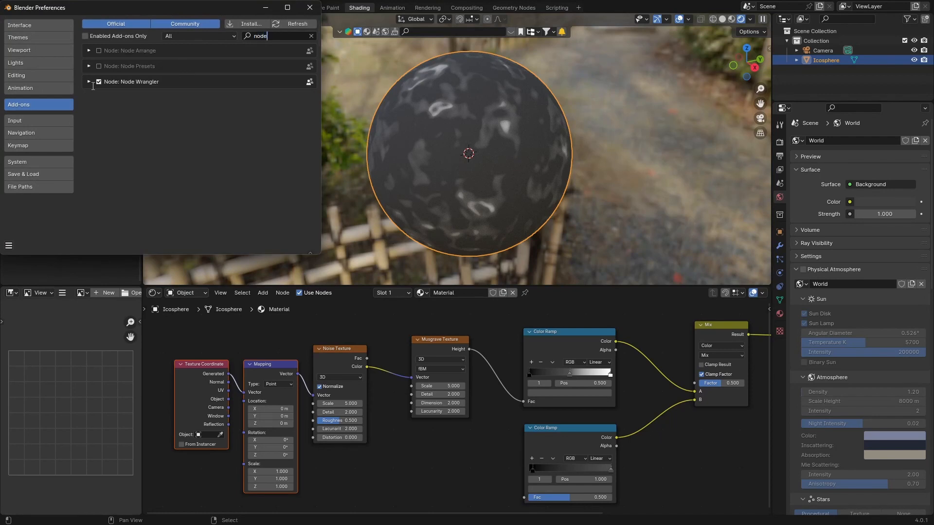
{"action": "left_click", "coordinate": [310, 7]}
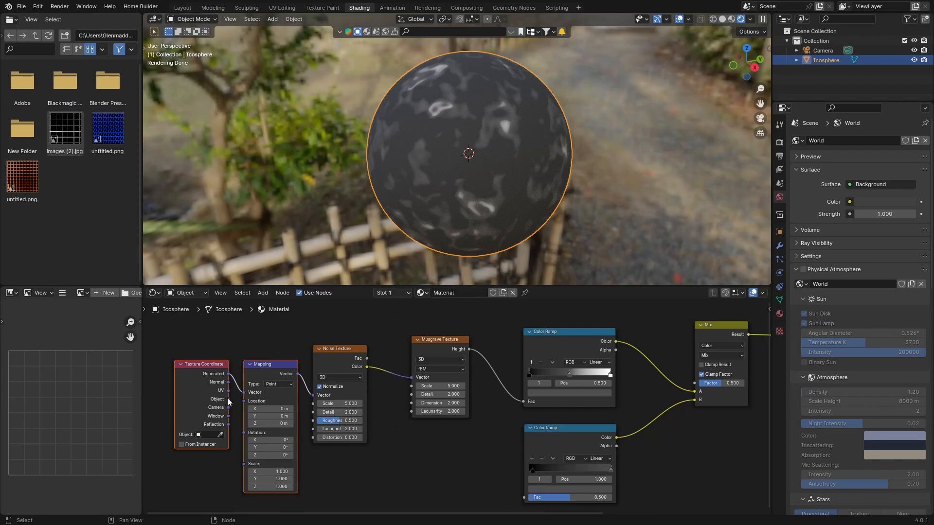
Step: Feed the Mapping node from the Object coordinates, and set the Noise Texture's Scale to 3 and Detail to 12.1
{"action": "left_click_drag", "start_coordinate": [228, 399], "coordinate": [242, 391]}
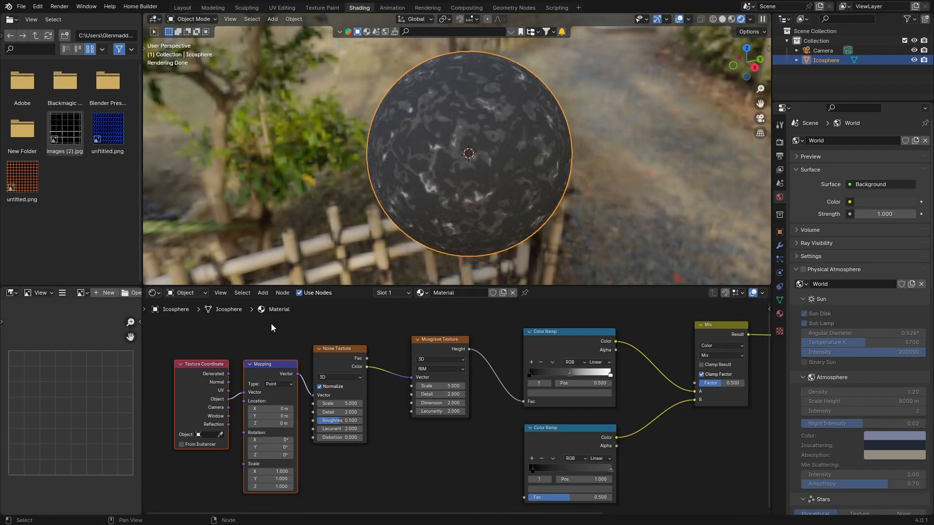
{"action": "scroll", "coordinate": [412, 179], "scroll_direction": "up", "scroll_amount": 2}
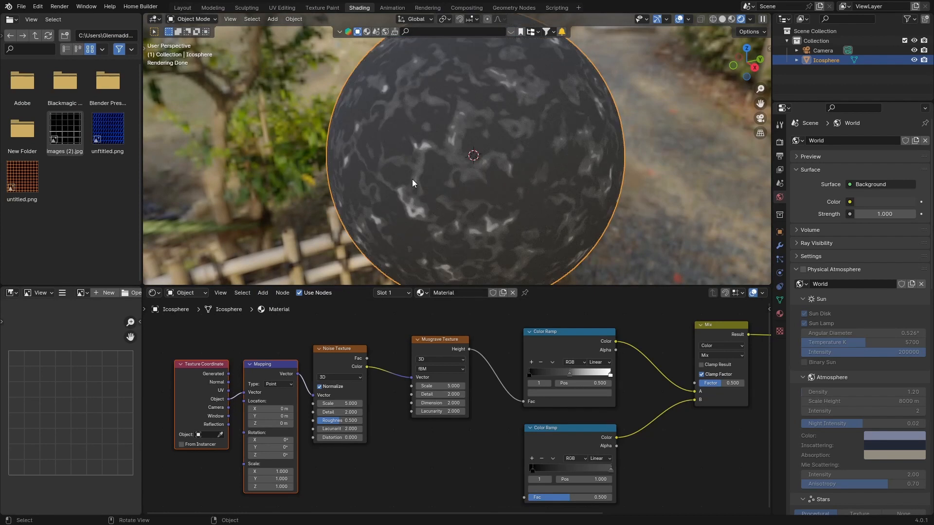
{"action": "double_click", "coordinate": [342, 404]}
{"action": "type", "text": "3"}
{"action": "key", "text": "Return"}
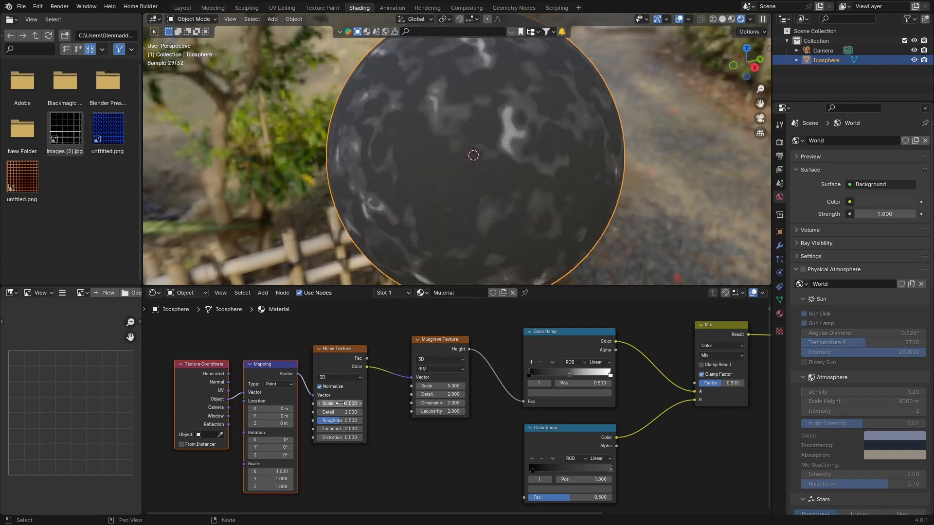
{"action": "left_click_drag", "start_coordinate": [340, 412], "coordinate": [617, 413]}
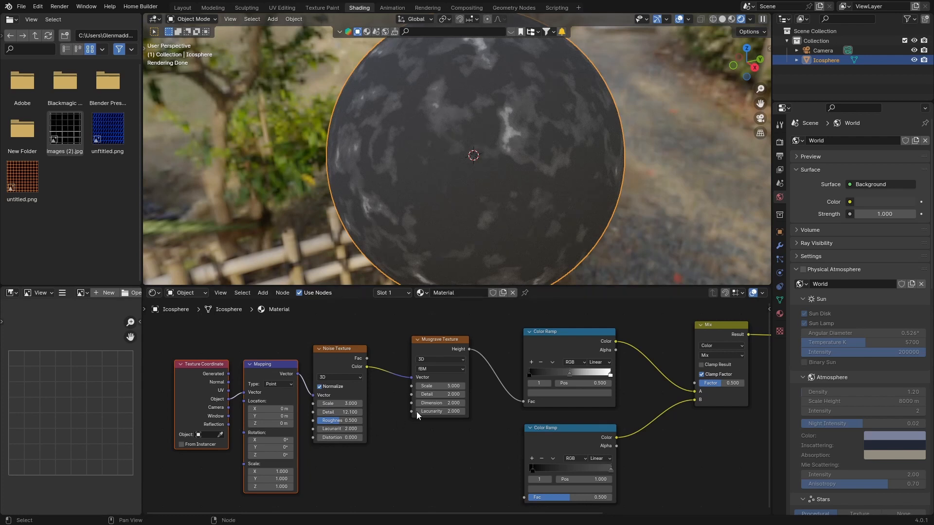
Step: Set the Musgrave Texture's Scale to 1, Detail to 6.7 and Dimension to 0.5
{"action": "left_click", "coordinate": [440, 386]}
{"action": "key", "text": "BackSpace"}
{"action": "type", "text": "1"}
{"action": "key", "text": "Return"}
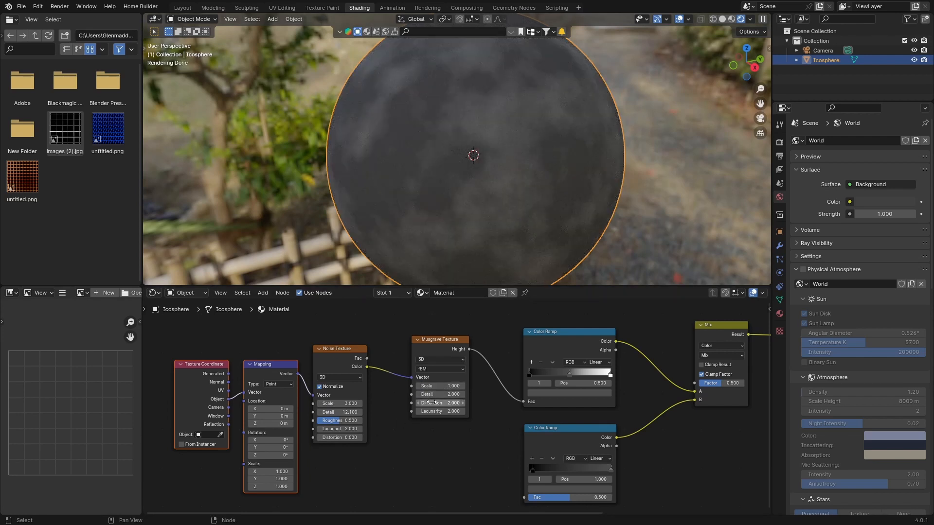
{"action": "left_click_drag", "start_coordinate": [438, 394], "coordinate": [464, 394]}
{"action": "left_click", "coordinate": [435, 402]}
{"action": "type", "text": "0.5"}
{"action": "key", "text": "Return"}
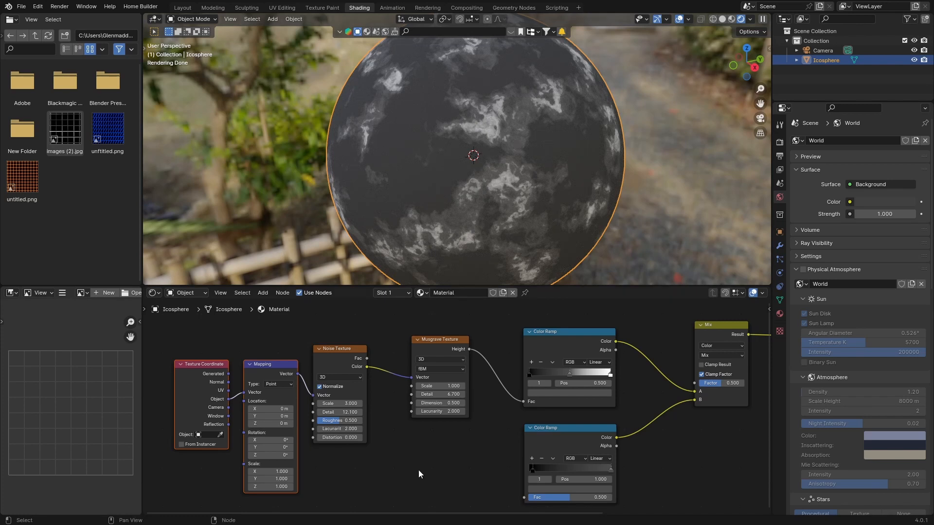
Step: Duplicate the Noise Texture and Musgrave Texture nodes together and place the copies below the originals
{"action": "middle_click_drag", "start_coordinate": [419, 470], "coordinate": [468, 437]}
{"action": "left_click_drag", "start_coordinate": [497, 441], "coordinate": [394, 349]}
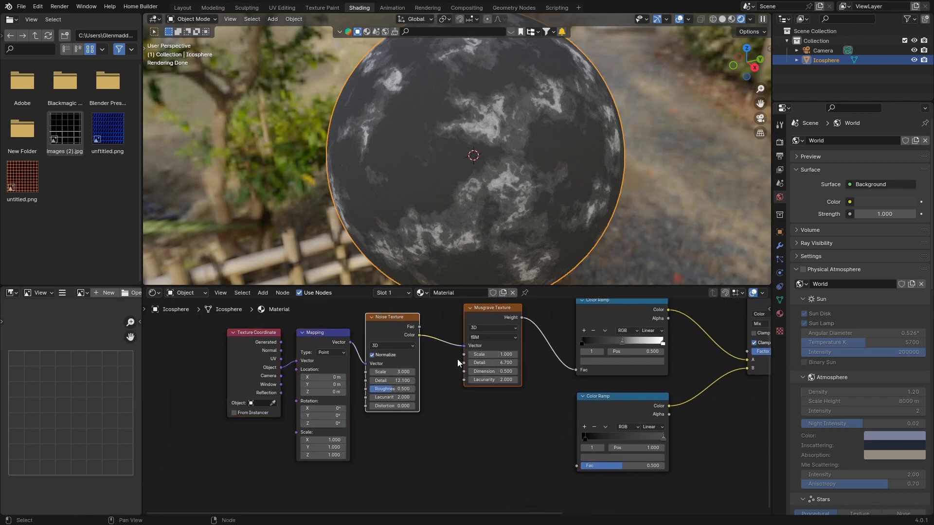
{"action": "key", "text": "shift+d"}
{"action": "left_click", "coordinate": [457, 472]}
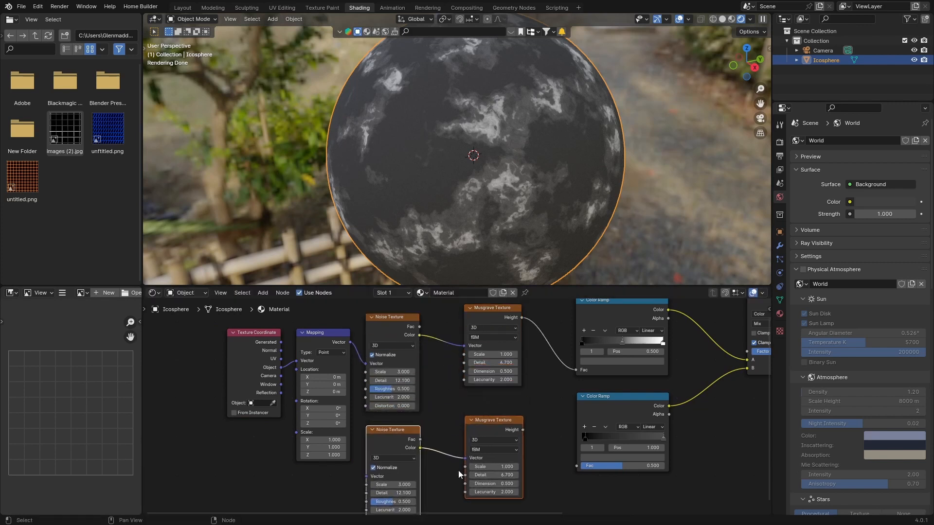
Step: Connect the copied Musgrave's Height to the second Color Ramp's Fac, and the Mapping node's Vector output to the copied Noise Texture's Vector input
{"action": "left_click_drag", "start_coordinate": [522, 429], "coordinate": [576, 466]}
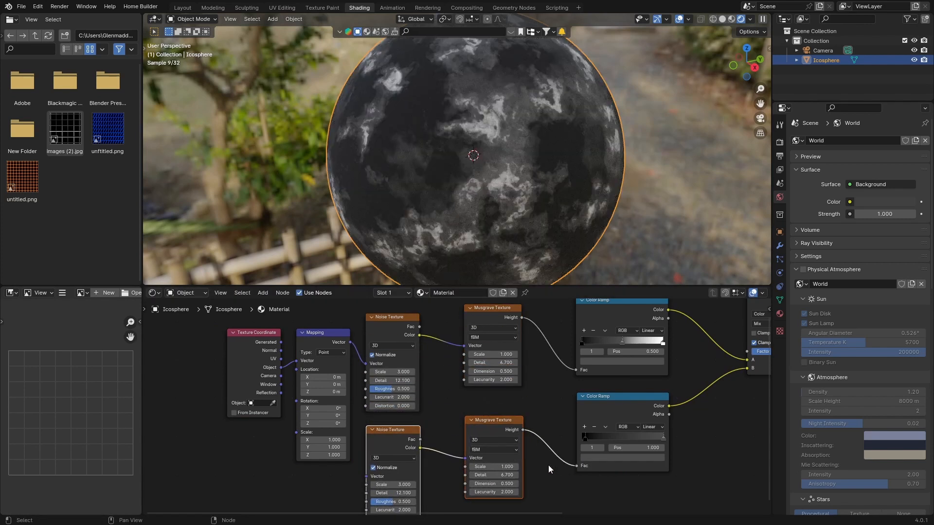
{"action": "scroll", "coordinate": [401, 170], "scroll_direction": "up", "scroll_amount": 4}
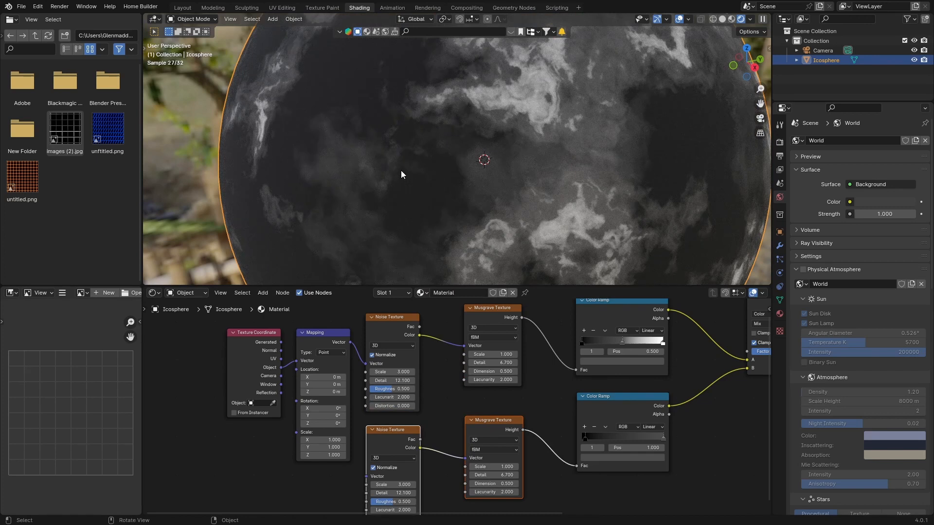
{"action": "scroll", "coordinate": [400, 170], "scroll_direction": "down", "scroll_amount": 4}
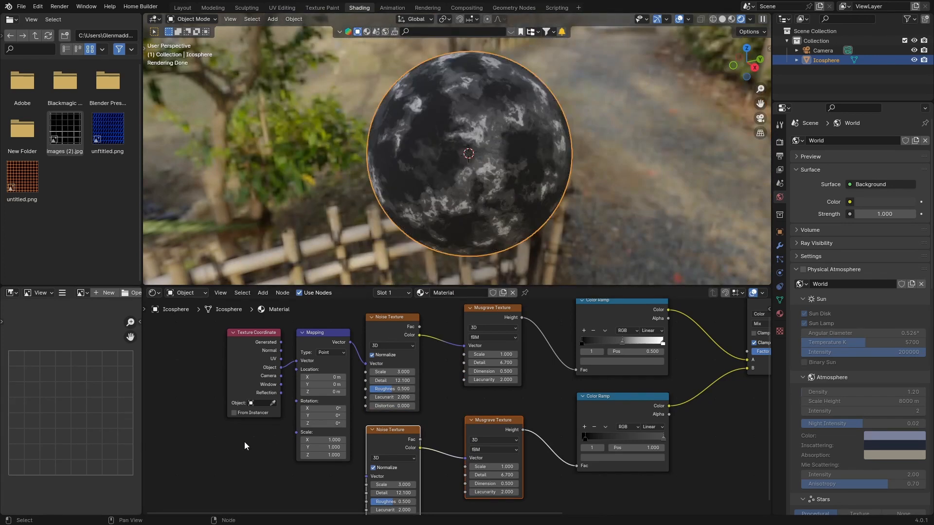
{"action": "middle_click_drag", "start_coordinate": [685, 465], "coordinate": [685, 441]}
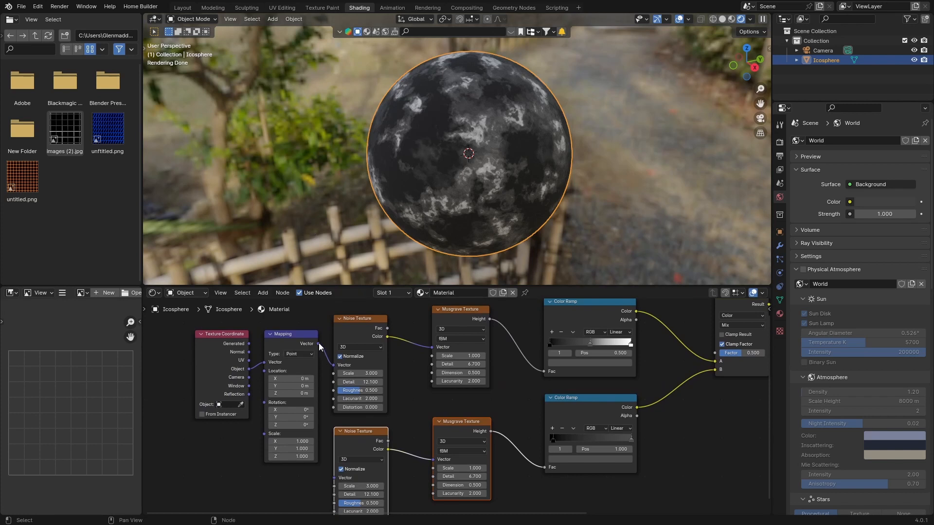
{"action": "left_click_drag", "start_coordinate": [319, 342], "coordinate": [334, 480]}
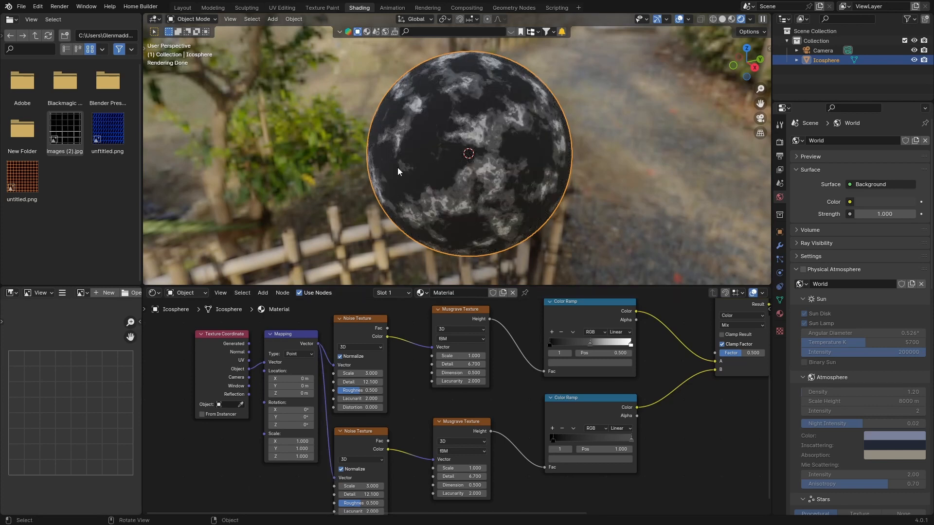
Step: Set the copied Noise Texture's Scale to 7, Detail to 5.9 and Roughness to 0.75
{"action": "middle_click_drag", "start_coordinate": [291, 491], "coordinate": [311, 445]}
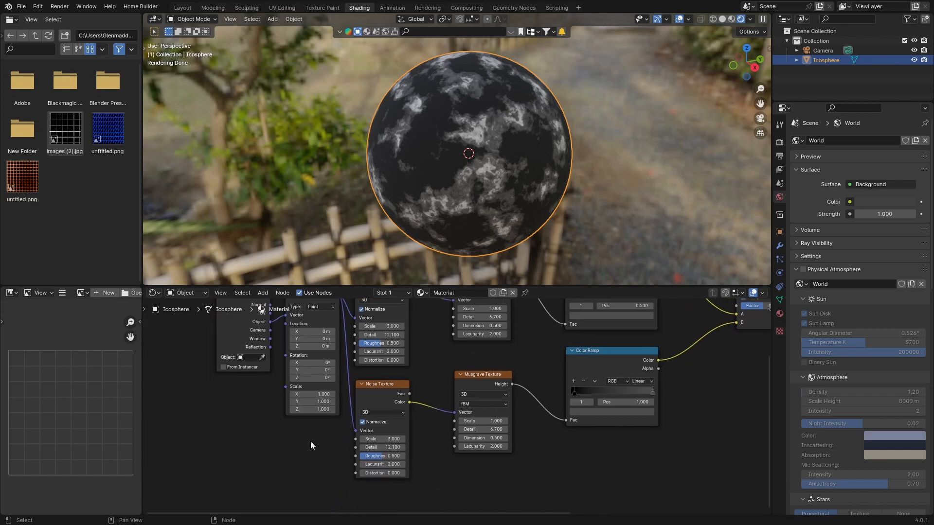
{"action": "scroll", "coordinate": [294, 446], "scroll_direction": "up", "scroll_amount": 1}
{"action": "left_click", "coordinate": [361, 445]}
{"action": "key", "text": "BackSpace"}
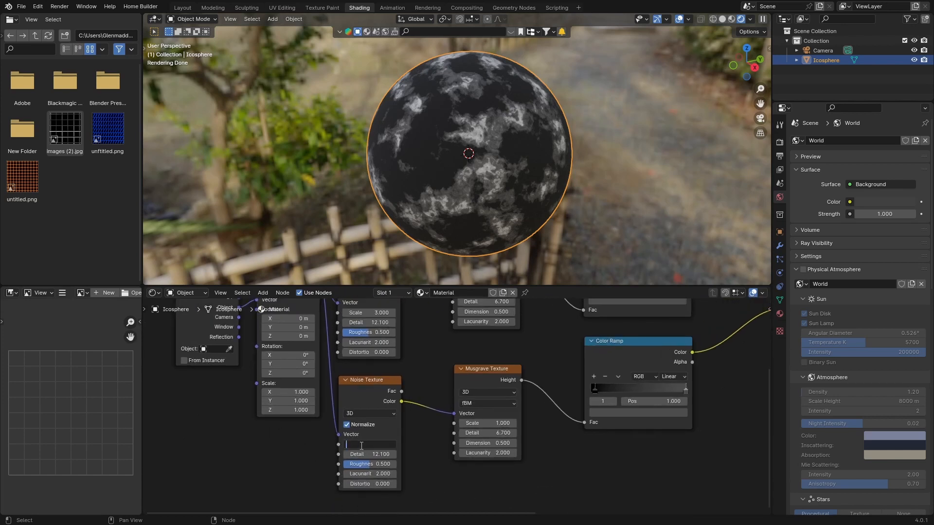
{"action": "type", "text": "7"}
{"action": "key", "text": "Return"}
{"action": "left_click_drag", "start_coordinate": [362, 454], "coordinate": [380, 464]}
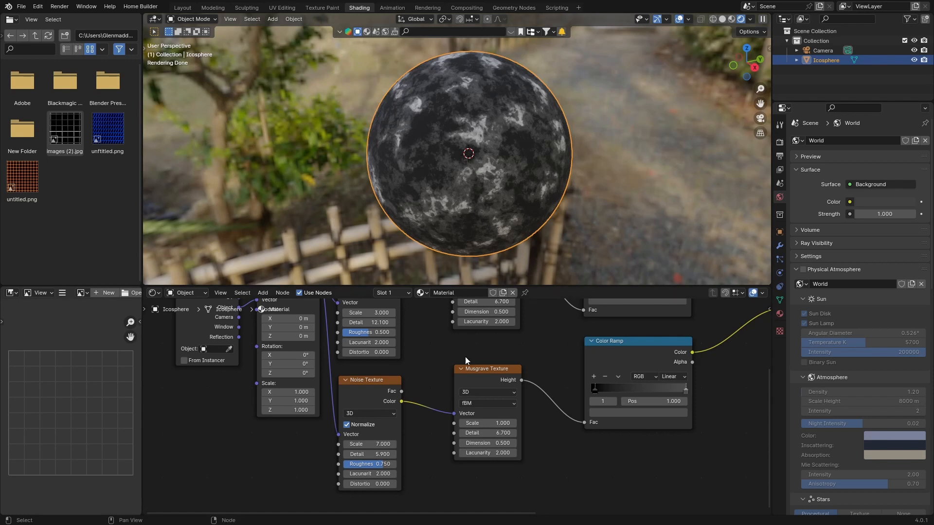
Step: Set the copied Musgrave Texture's Scale to 12 and Lacunarity to 1.3, and inspect the sphere's surface up close
{"action": "left_click", "coordinate": [490, 423]}
{"action": "key", "text": "BackSpace"}
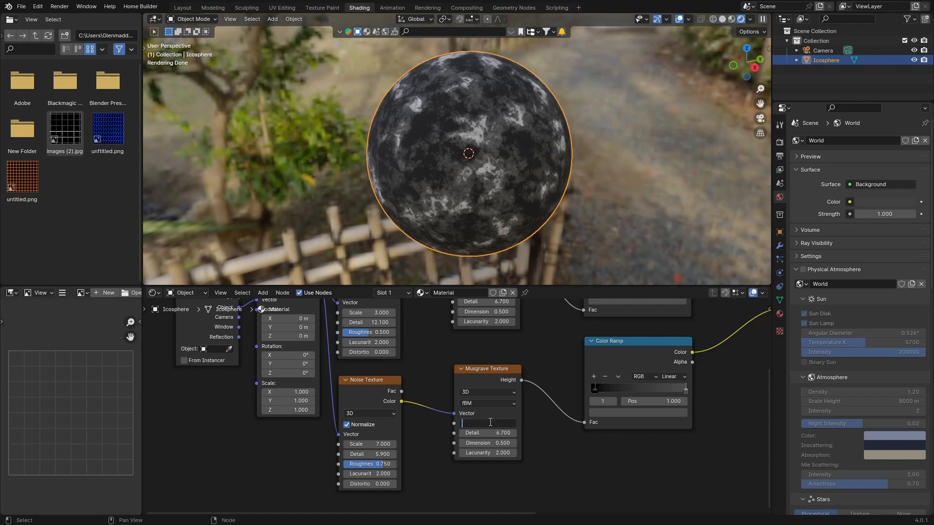
{"action": "type", "text": "12"}
{"action": "key", "text": "Return"}
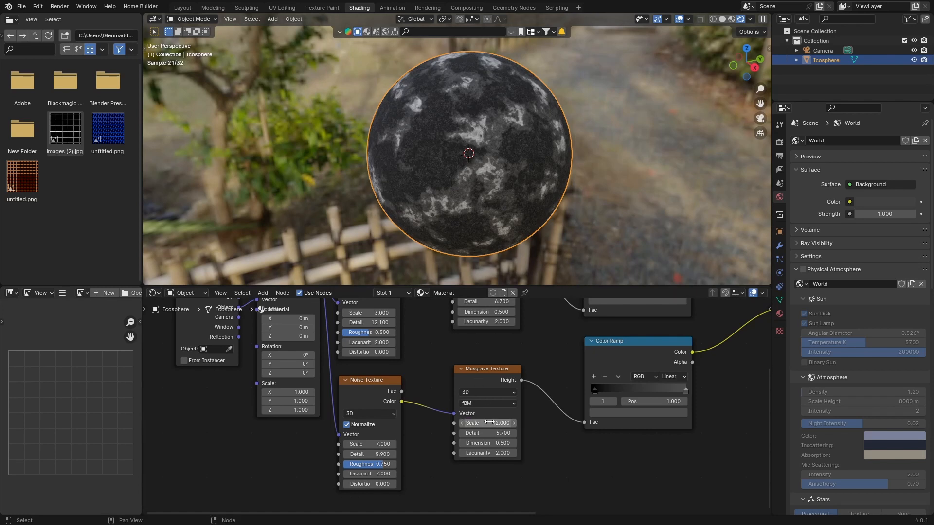
{"action": "left_click", "coordinate": [488, 452]}
{"action": "key", "text": "BackSpace"}
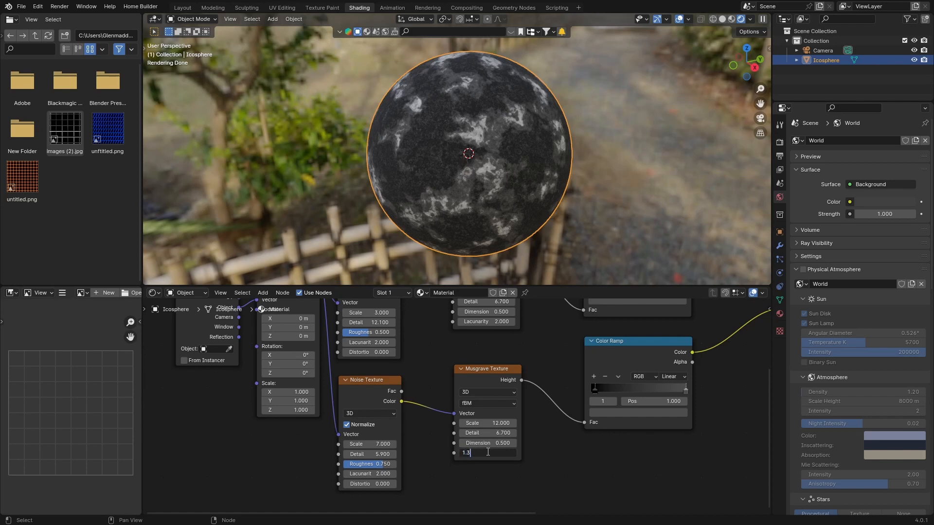
{"action": "type", "text": "1.3"}
{"action": "key", "text": "Return"}
{"action": "scroll", "coordinate": [402, 136], "scroll_direction": "up", "scroll_amount": 3}
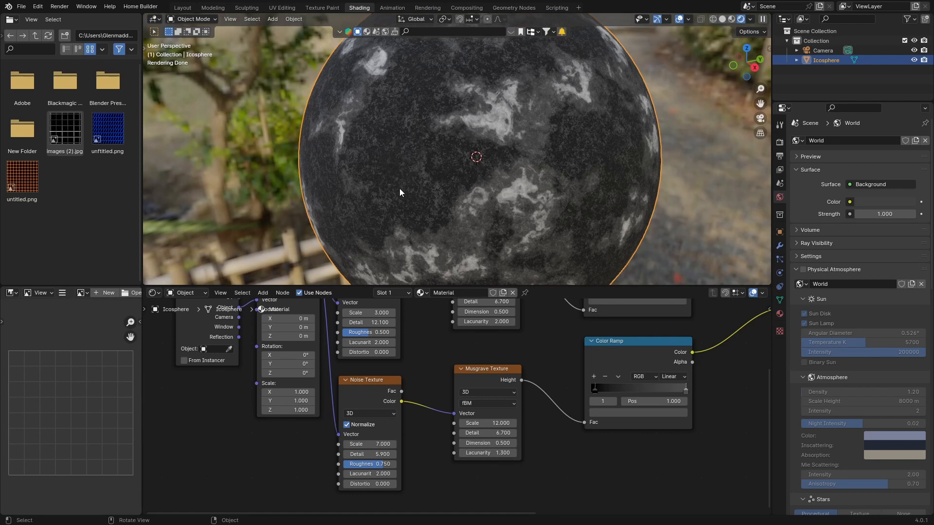
{"action": "scroll", "coordinate": [415, 193], "scroll_direction": "down", "scroll_amount": 3}
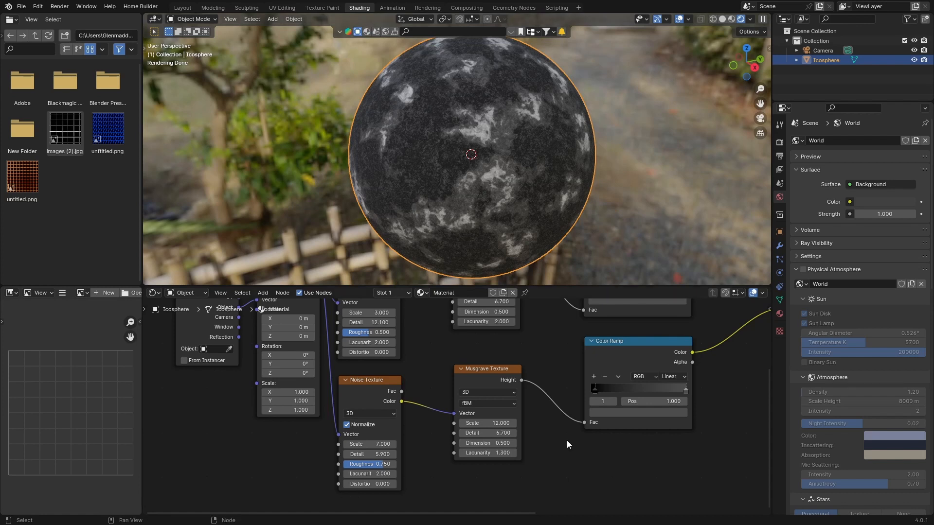
Step: Move the upper Color Ramp's middle stop to position 0.450
{"action": "middle_click_drag", "start_coordinate": [567, 441], "coordinate": [515, 508]}
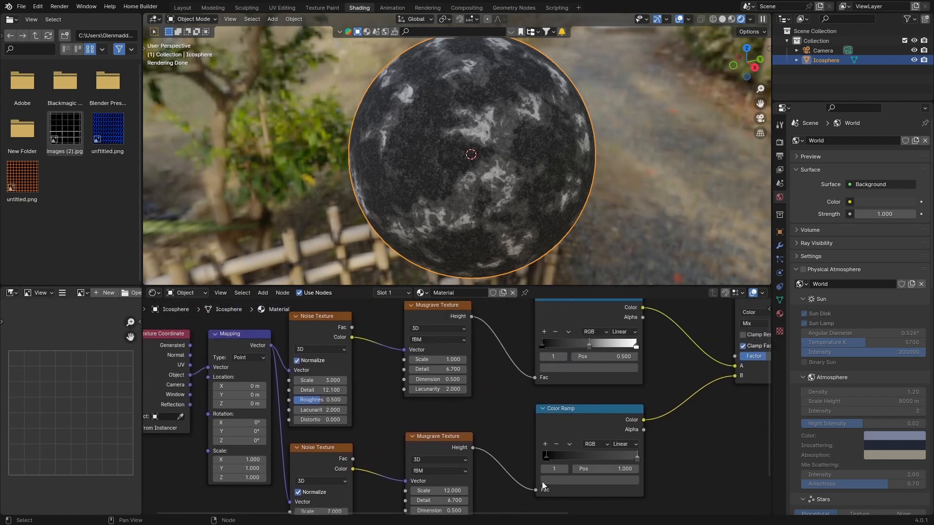
{"action": "left_click", "coordinate": [544, 456]}
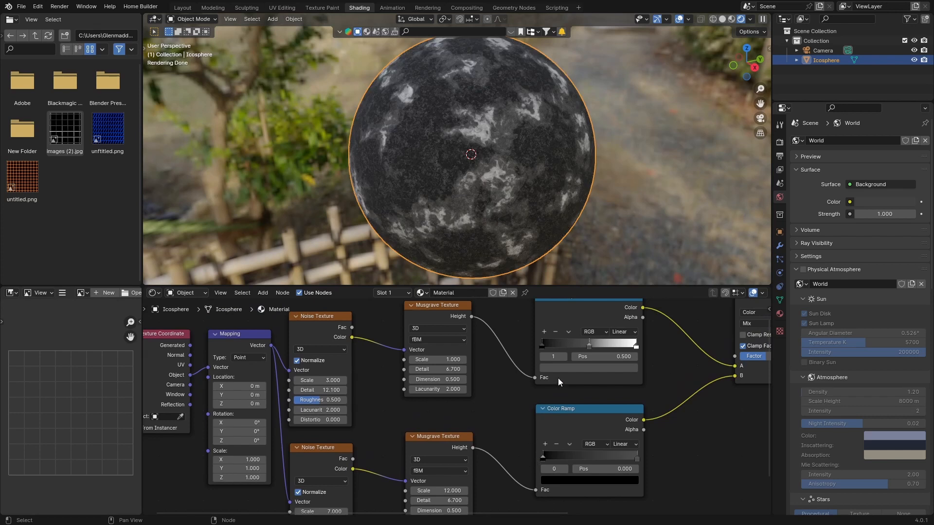
{"action": "mouse_move", "coordinate": [588, 347]}
{"action": "left_mouse_down"}
{"action": "mouse_move", "coordinate": [575, 345]}
{"action": "mouse_move", "coordinate": [583, 346]}
{"action": "left_mouse_up"}
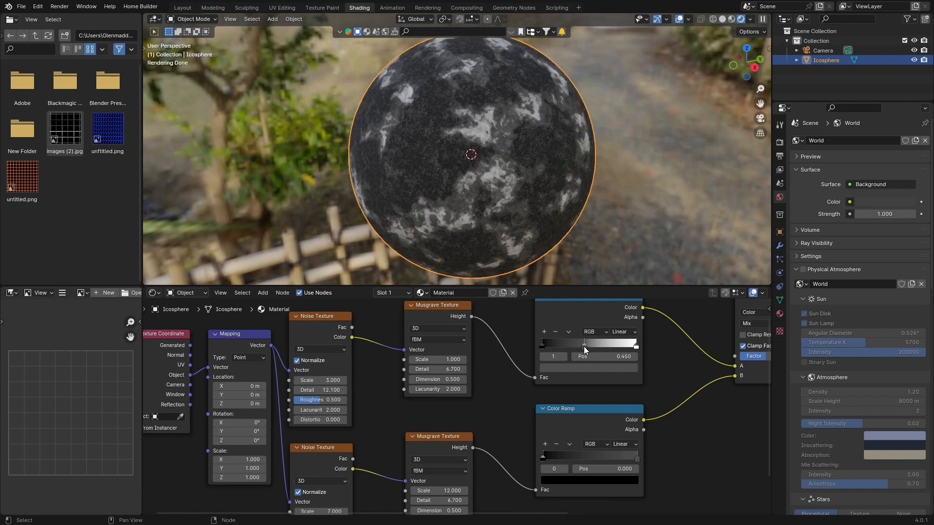
Step: Lighten the lower Color Ramp's end stop to a mid grey, and set the Mix node's Factor to 0.325
{"action": "left_click", "coordinate": [635, 458]}
{"action": "left_click", "coordinate": [610, 479]}
{"action": "left_click_drag", "start_coordinate": [629, 382], "coordinate": [632, 380]}
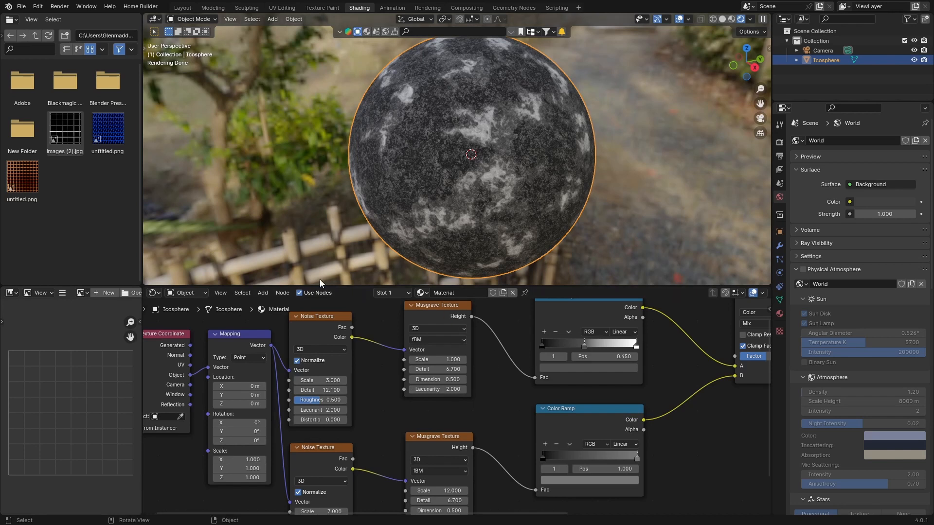
{"action": "middle_click_drag", "start_coordinate": [696, 469], "coordinate": [558, 478]}
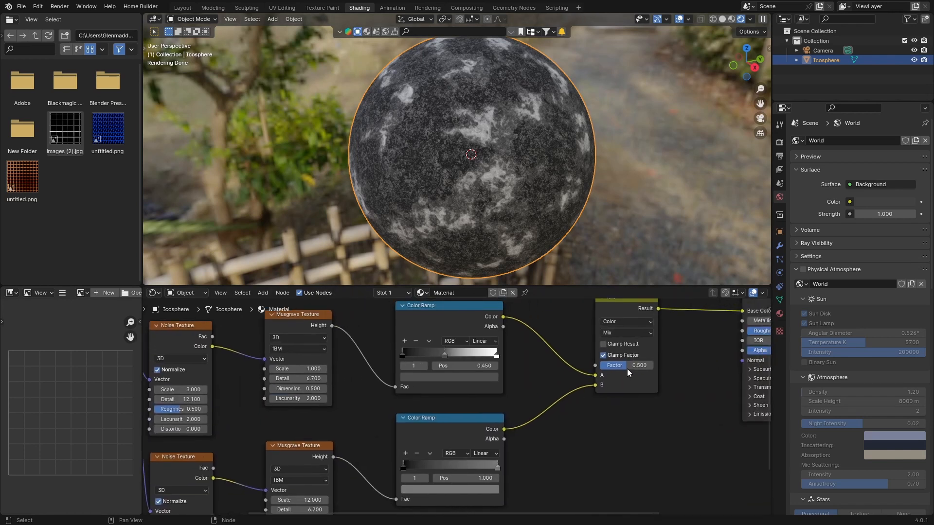
{"action": "mouse_move", "coordinate": [628, 374]}
{"action": "left_mouse_down"}
{"action": "mouse_move", "coordinate": [654, 374]}
{"action": "mouse_move", "coordinate": [600, 365]}
{"action": "mouse_move", "coordinate": [617, 365]}
{"action": "left_mouse_up"}
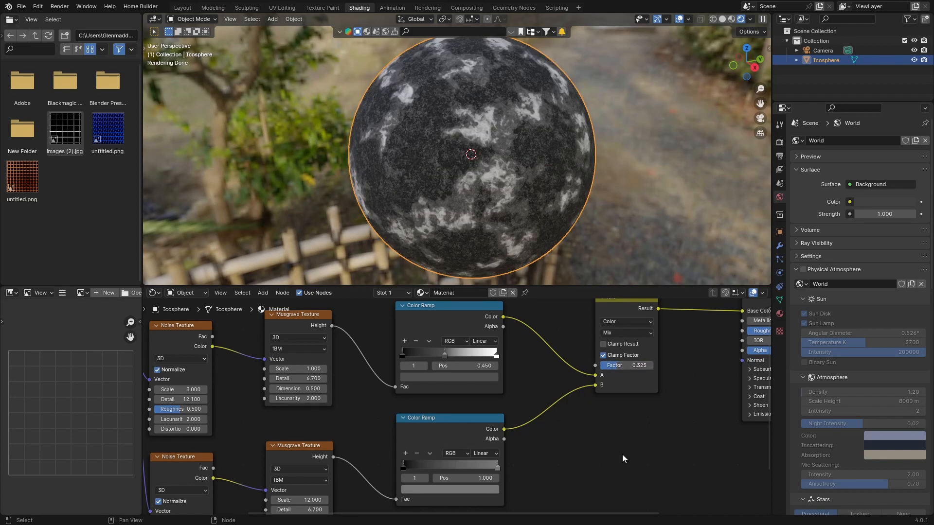
Step: Move the Principled BSDF node down below the level of the Material Output node, keeping its Coat section collapsed
{"action": "middle_click_drag", "start_coordinate": [611, 435], "coordinate": [510, 427]}
{"action": "scroll", "coordinate": [424, 461], "scroll_direction": "down", "scroll_amount": 2}
{"action": "scroll", "coordinate": [424, 461], "scroll_direction": "down", "scroll_amount": 3}
{"action": "scroll", "coordinate": [509, 422], "scroll_direction": "up", "scroll_amount": 1}
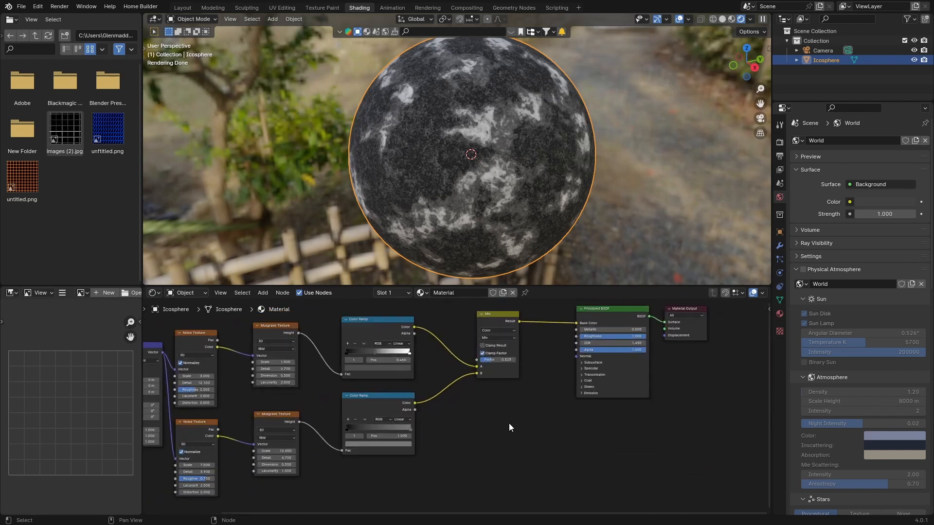
{"action": "left_click", "coordinate": [619, 380]}
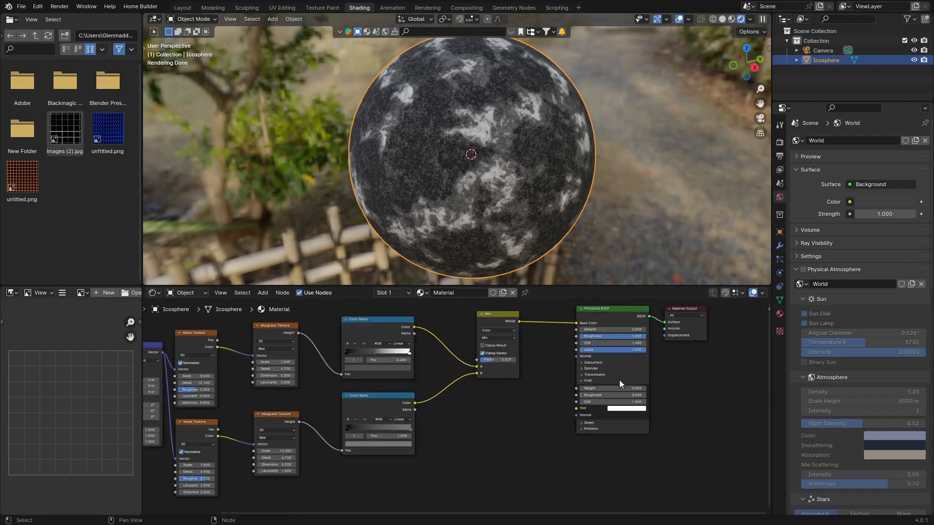
{"action": "left_click", "coordinate": [581, 381]}
{"action": "left_click_drag", "start_coordinate": [614, 314], "coordinate": [629, 389]}
Step: Add a Bump node below and before the Principled BSDF, and connect its Normal output to the shader's Normal input
{"action": "middle_click_drag", "start_coordinate": [530, 428], "coordinate": [552, 408]}
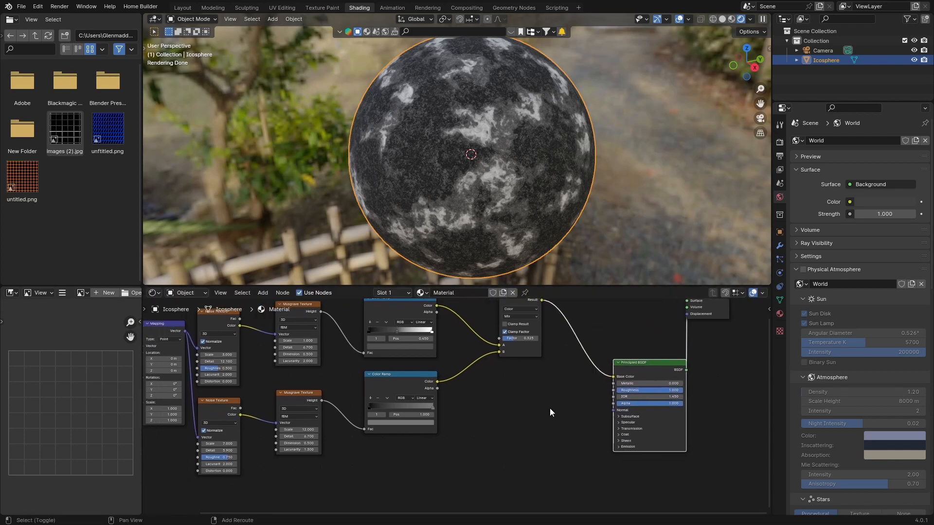
{"action": "key", "text": "shift+a"}
{"action": "left_click", "coordinate": [520, 404]}
{"action": "type", "text": "bump"}
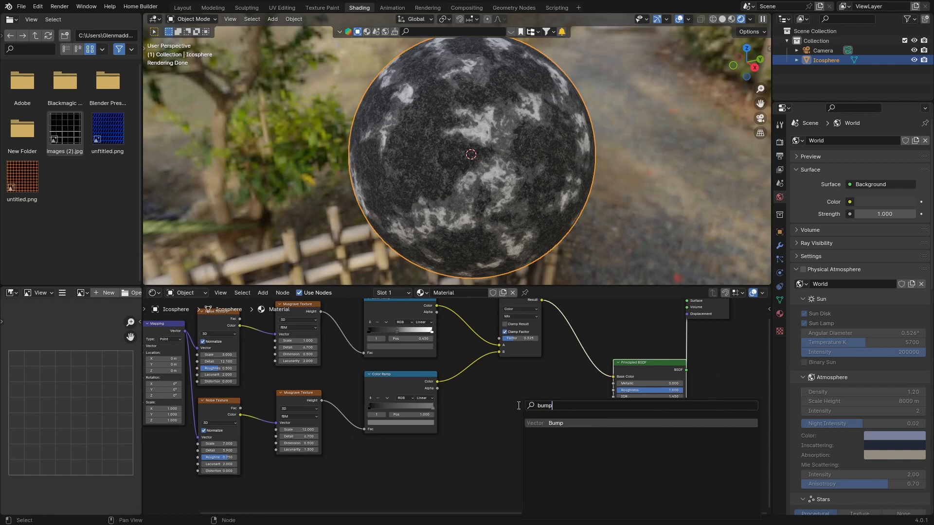
{"action": "key", "text": "Return"}
{"action": "left_click_drag", "start_coordinate": [560, 416], "coordinate": [613, 410]}
{"action": "left_click_drag", "start_coordinate": [530, 416], "coordinate": [546, 447]}
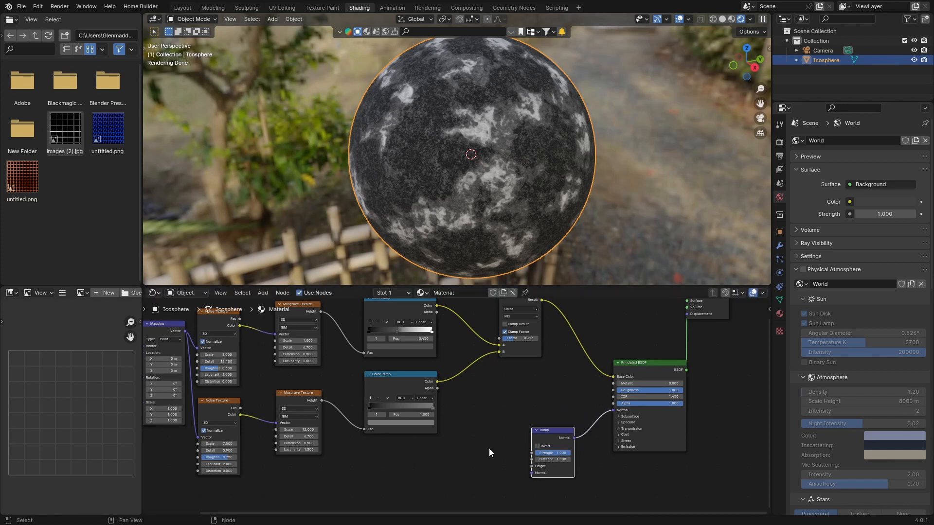
Step: Add a third Color Ramp before the Bump node and connect its Color output to the Bump's Height input
{"action": "key", "text": "shift+a"}
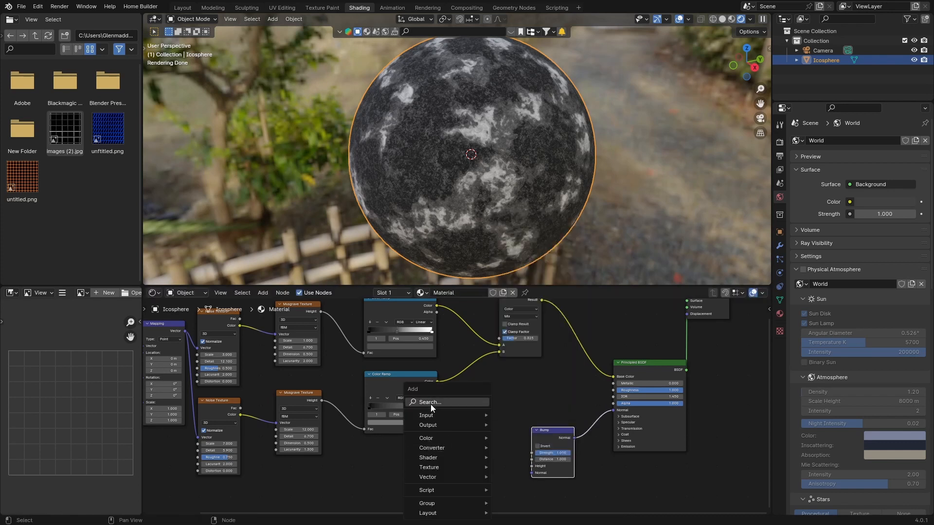
{"action": "type", "text": "colo"}
{"action": "key", "text": "Down"}
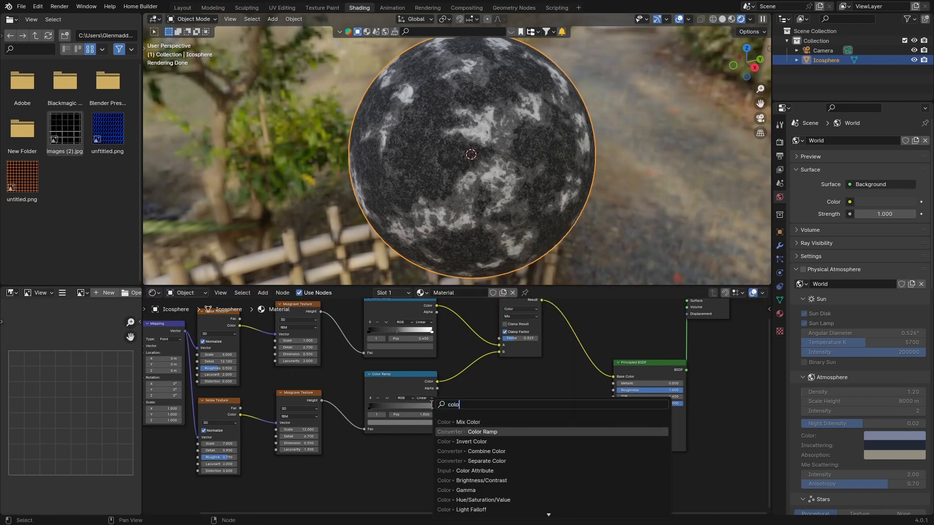
{"action": "key", "text": "Return"}
{"action": "left_click", "coordinate": [430, 440]}
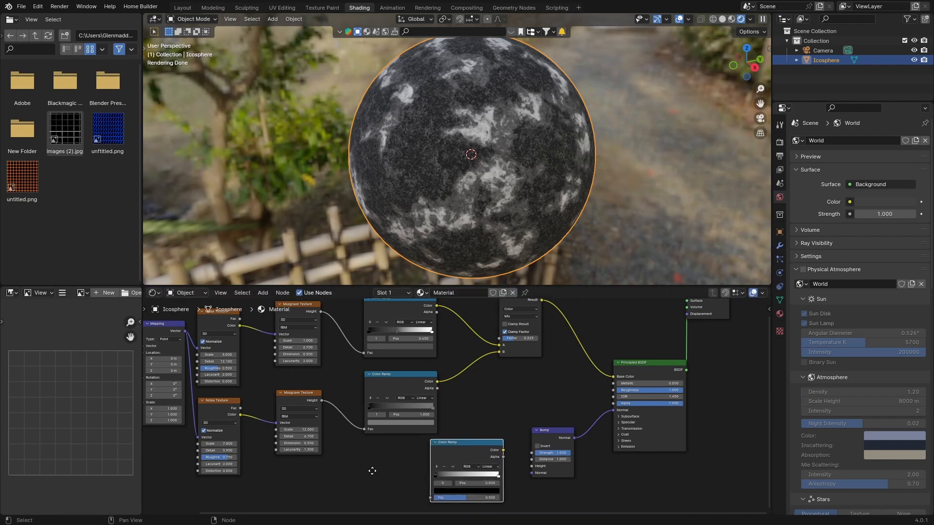
{"action": "middle_click_drag", "start_coordinate": [372, 471], "coordinate": [386, 421]}
{"action": "scroll", "coordinate": [386, 421], "scroll_direction": "up", "scroll_amount": 1}
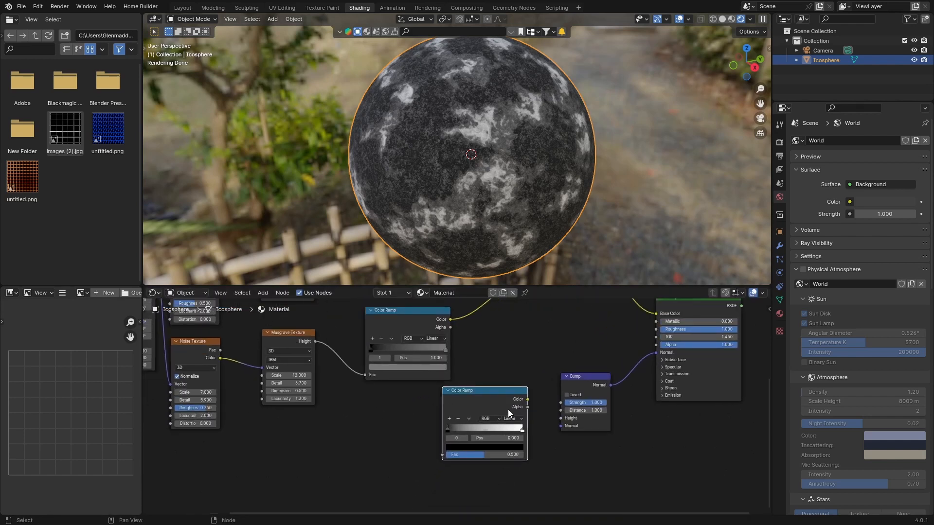
{"action": "left_click_drag", "start_coordinate": [527, 398], "coordinate": [560, 417]}
{"action": "left_click_drag", "start_coordinate": [470, 405], "coordinate": [477, 431]}
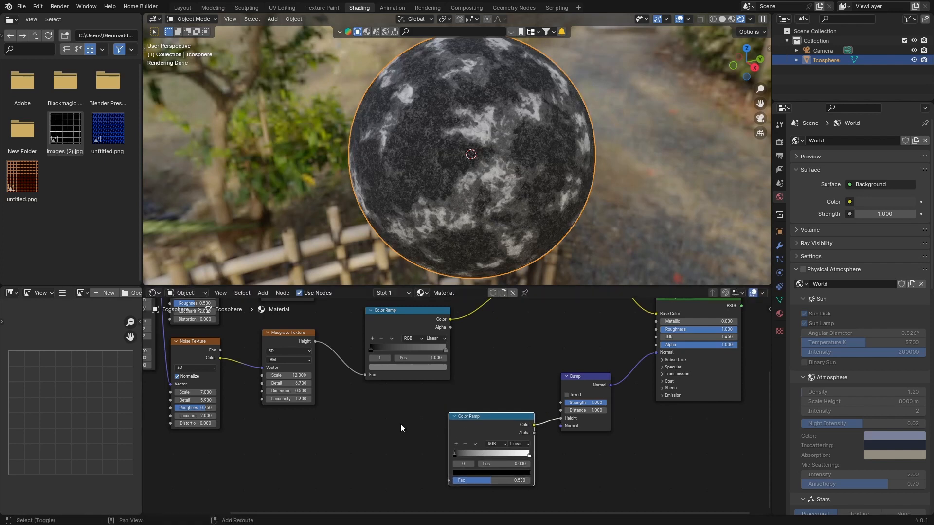
Step: Add a Mix Color node before the third Color Ramp and connect its Result to the ramp's Fac
{"action": "key", "text": "shift+a"}
{"action": "type", "text": "m"}
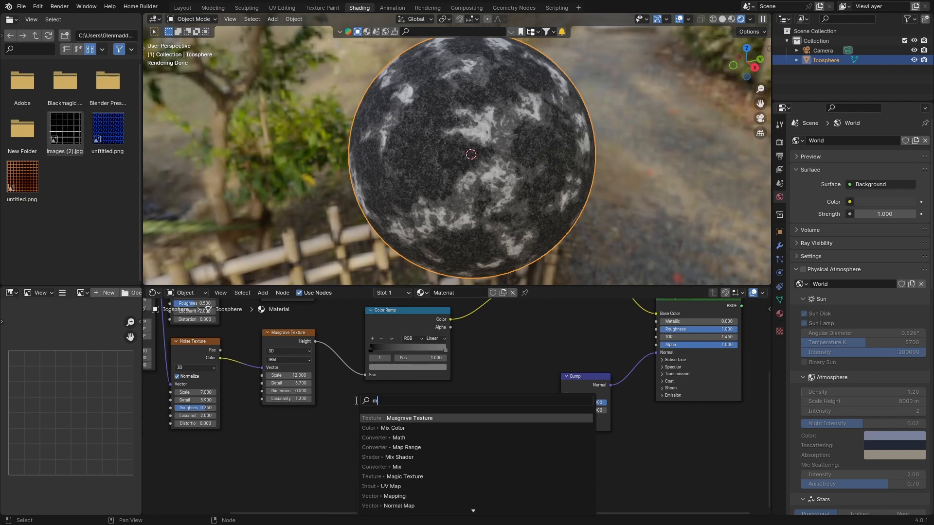
{"action": "type", "text": "i"}
{"action": "key", "text": "Return"}
{"action": "left_click", "coordinate": [374, 404]}
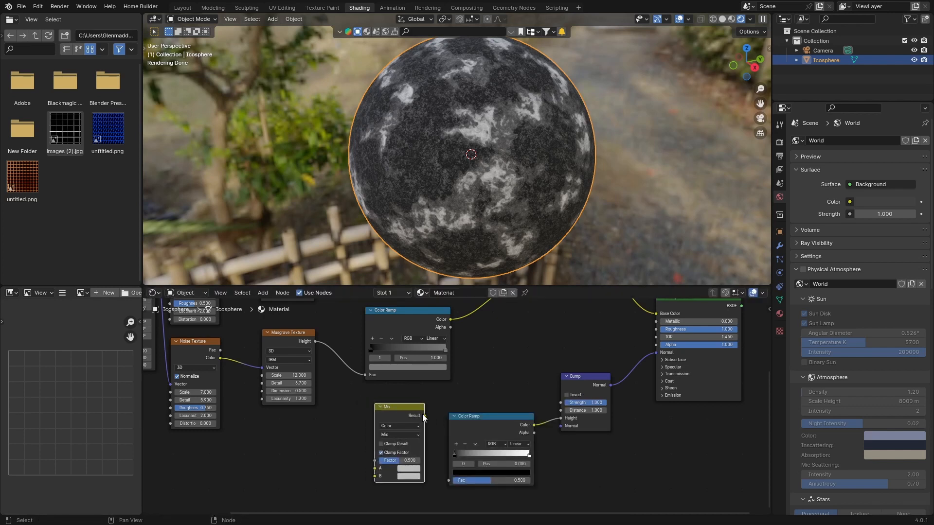
{"action": "left_click_drag", "start_coordinate": [424, 416], "coordinate": [448, 480]}
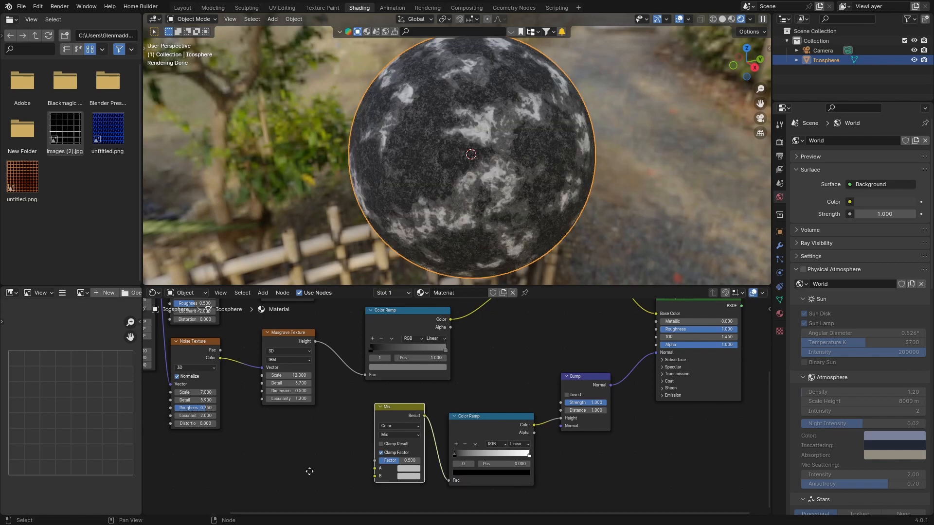
Step: Add a third Musgrave Texture before the new Mix node and connect its Height to the Mix node's B input
{"action": "middle_click_drag", "start_coordinate": [309, 471], "coordinate": [413, 472]}
{"action": "scroll", "coordinate": [413, 472], "scroll_direction": "down", "scroll_amount": 2}
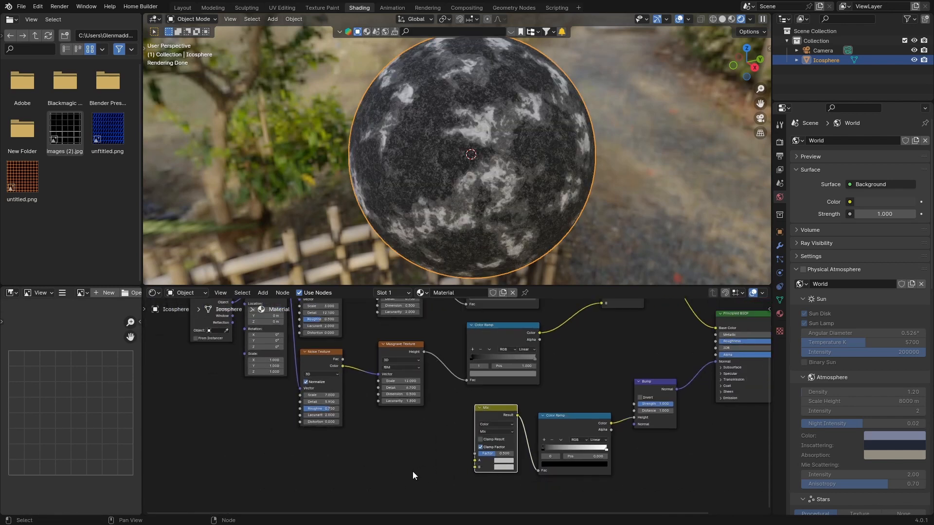
{"action": "key", "text": "shift+a"}
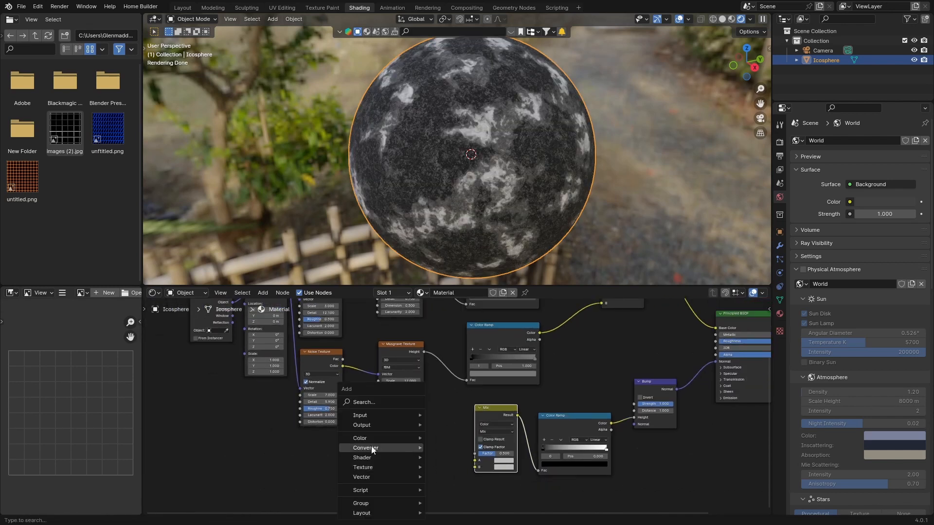
{"action": "left_click", "coordinate": [378, 401]}
{"action": "type", "text": "mu"}
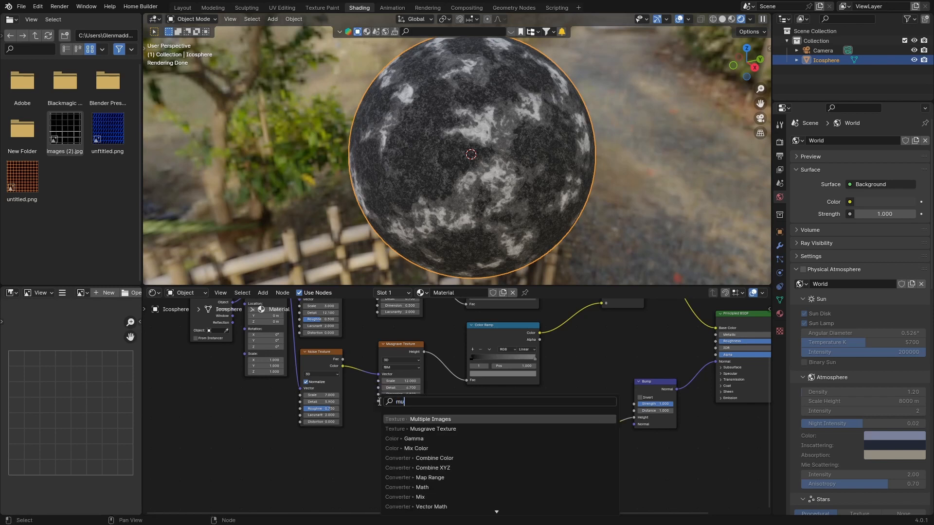
{"action": "left_click", "coordinate": [411, 429]}
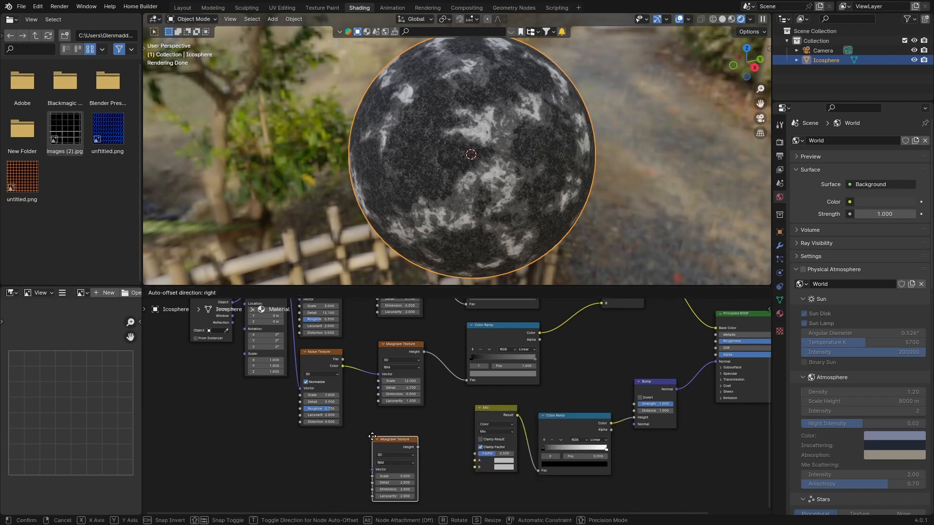
{"action": "left_click", "coordinate": [415, 448]}
{"action": "left_click_drag", "start_coordinate": [417, 446], "coordinate": [475, 466]}
Step: Connect the Mapping node's Vector output to the third Musgrave Texture's Vector input
{"action": "middle_click_drag", "start_coordinate": [323, 473], "coordinate": [385, 468]}
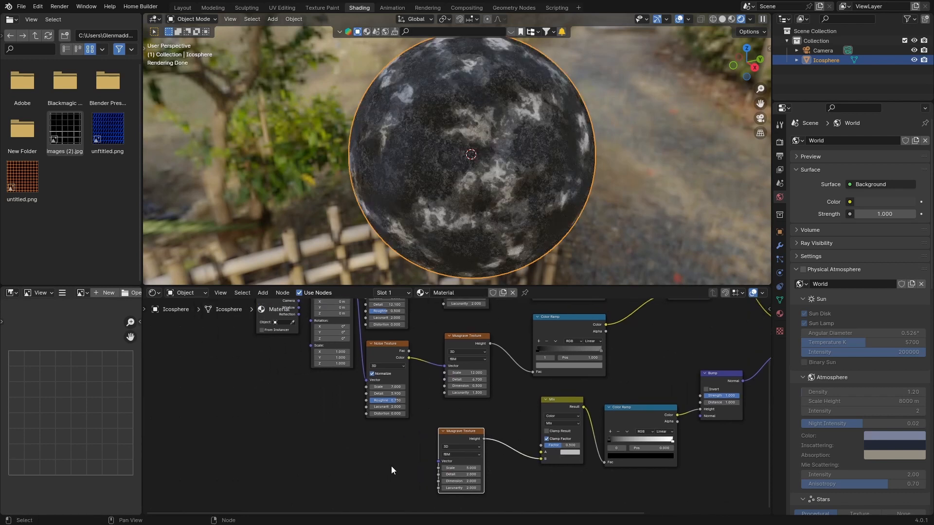
{"action": "scroll", "coordinate": [245, 367], "scroll_direction": "down", "scroll_amount": 2}
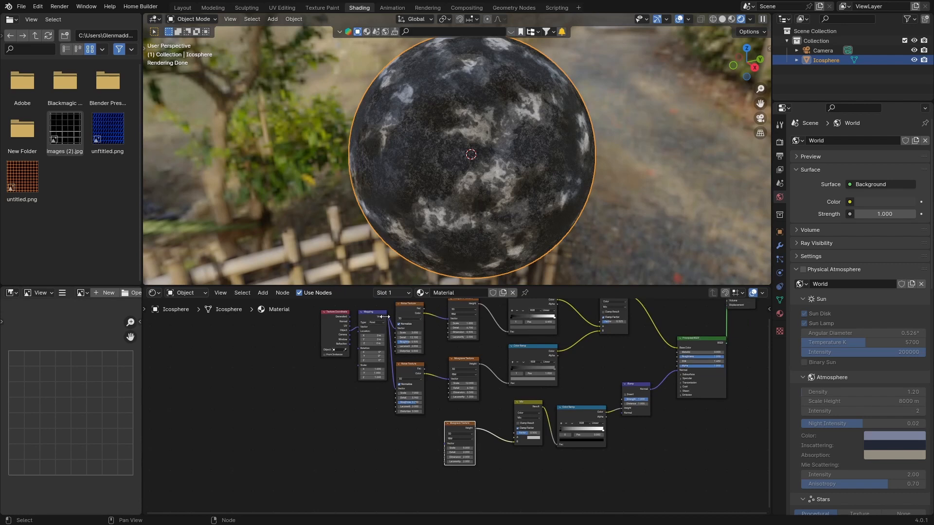
{"action": "left_click_drag", "start_coordinate": [387, 318], "coordinate": [446, 444]}
{"action": "scroll", "coordinate": [437, 187], "scroll_direction": "up", "scroll_amount": 1}
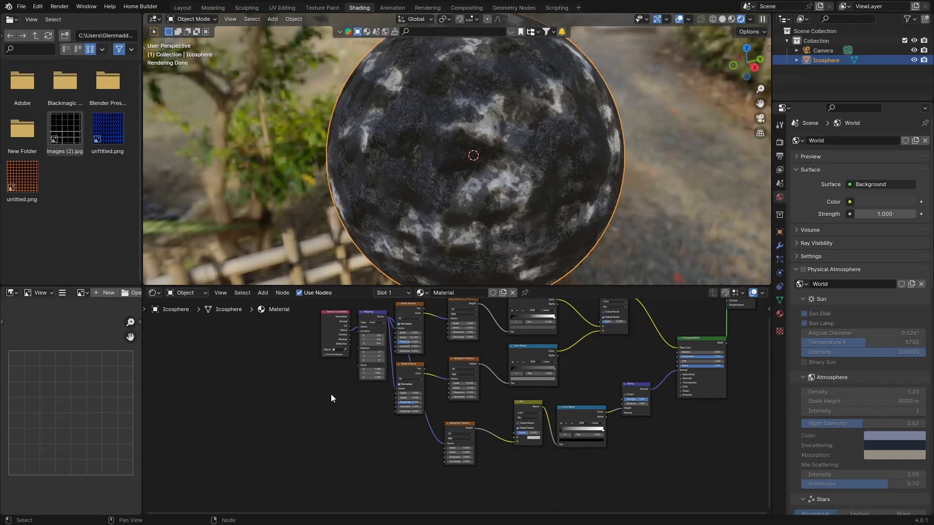
Step: Set the third Musgrave Texture's Scale to 11 and Detail to 5
{"action": "middle_click_drag", "start_coordinate": [322, 416], "coordinate": [311, 424]}
{"action": "scroll", "coordinate": [226, 465], "scroll_direction": "up", "scroll_amount": 3}
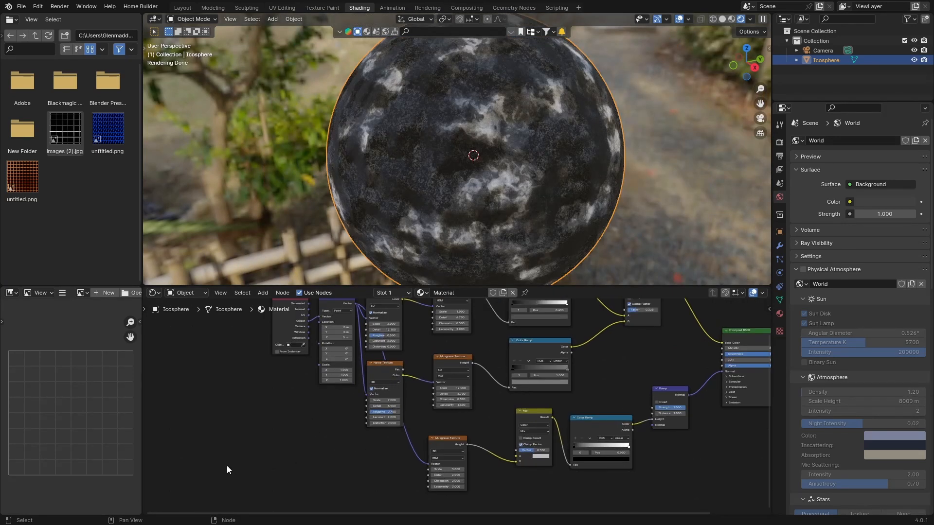
{"action": "middle_click_drag", "start_coordinate": [390, 488], "coordinate": [419, 405]}
{"action": "left_click", "coordinate": [474, 415]}
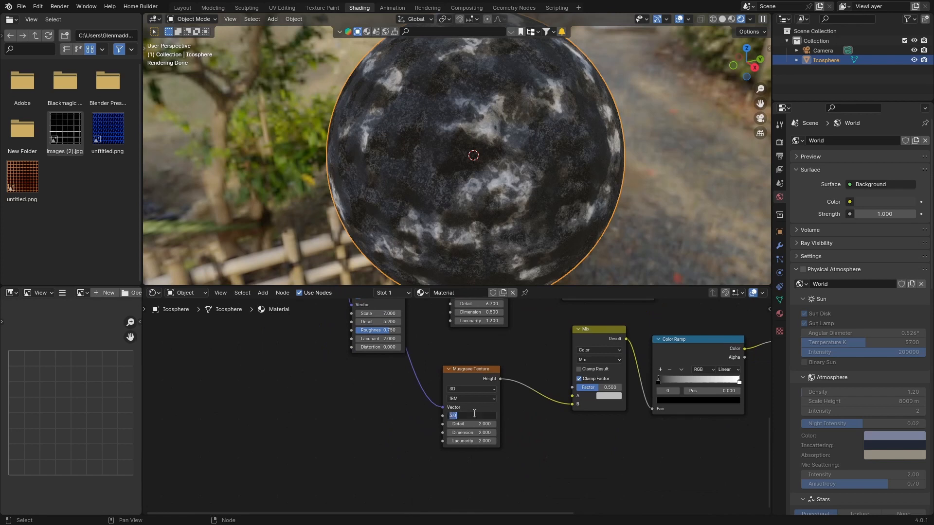
{"action": "type", "text": "11"}
{"action": "key", "text": "Return"}
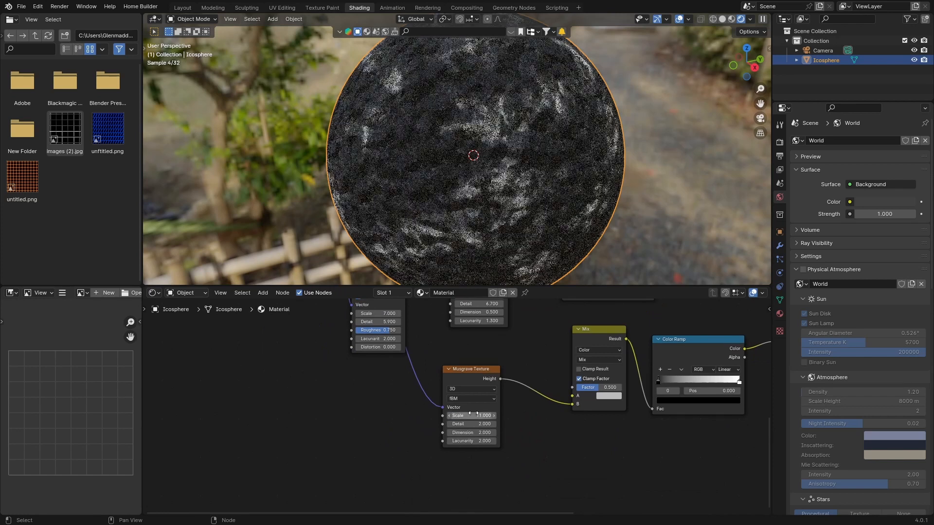
{"action": "left_click", "coordinate": [480, 424]}
{"action": "key", "text": "BackSpace"}
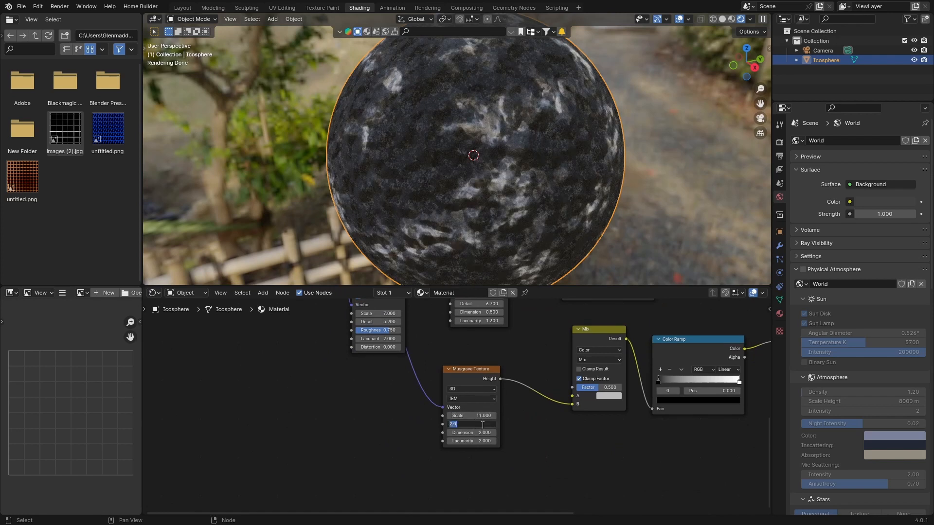
{"action": "key", "text": "Return"}
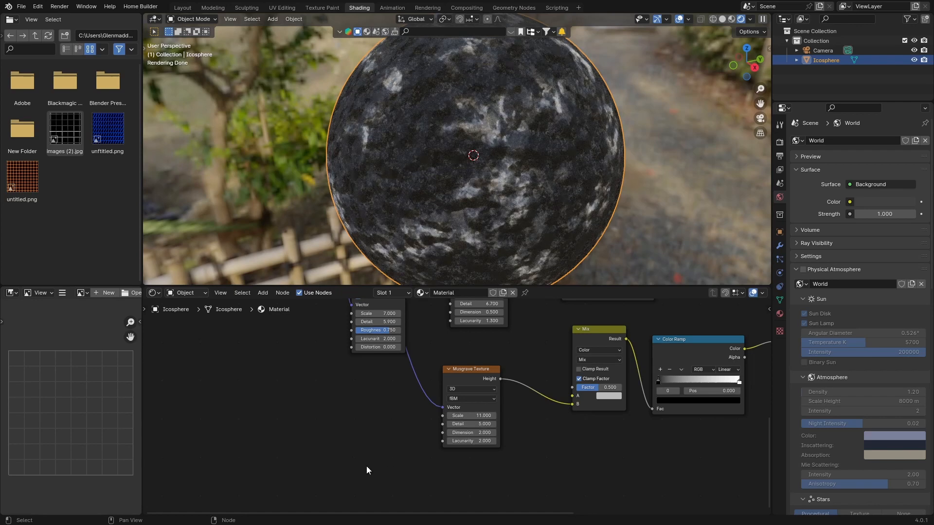
Step: Set the third Musgrave Texture's Dimension to 1 and inspect the bumps on the sphere's surface up close
{"action": "left_click_drag", "start_coordinate": [482, 433], "coordinate": [464, 432]}
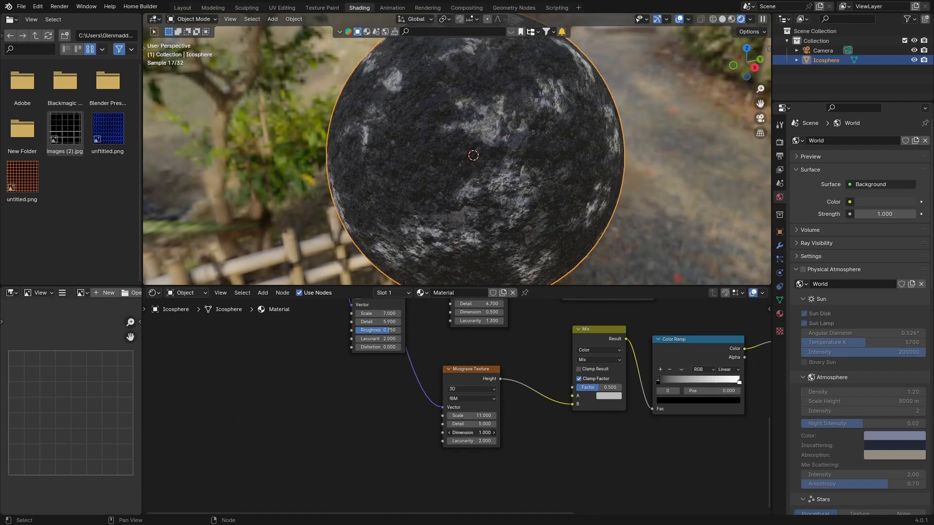
{"action": "scroll", "coordinate": [443, 178], "scroll_direction": "up", "scroll_amount": 3}
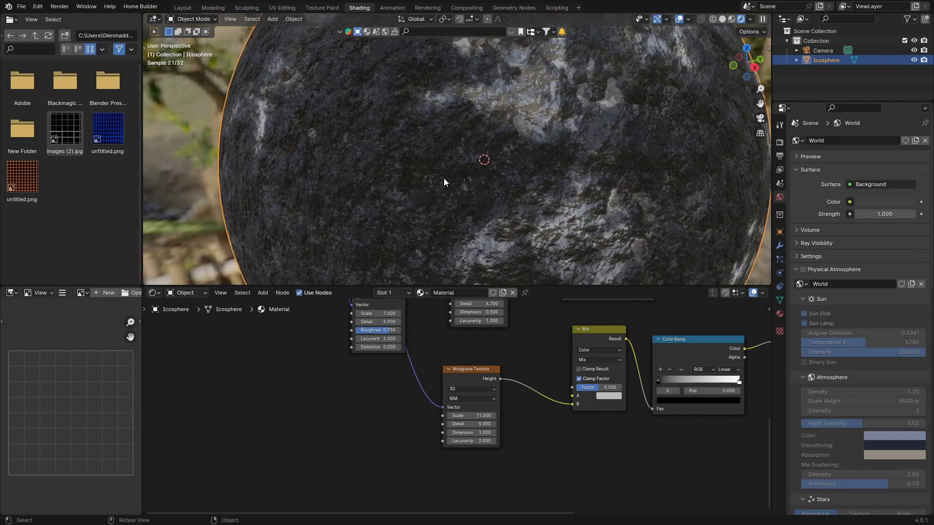
{"action": "scroll", "coordinate": [438, 125], "scroll_direction": "down", "scroll_amount": 4}
{"action": "scroll", "coordinate": [466, 109], "scroll_direction": "up", "scroll_amount": 2}
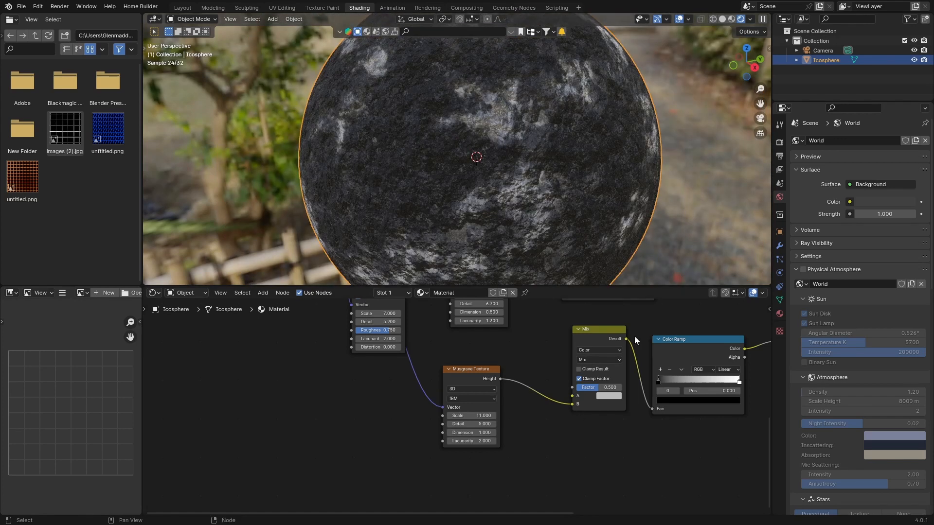
{"action": "middle_click_drag", "start_coordinate": [614, 457], "coordinate": [418, 488]}
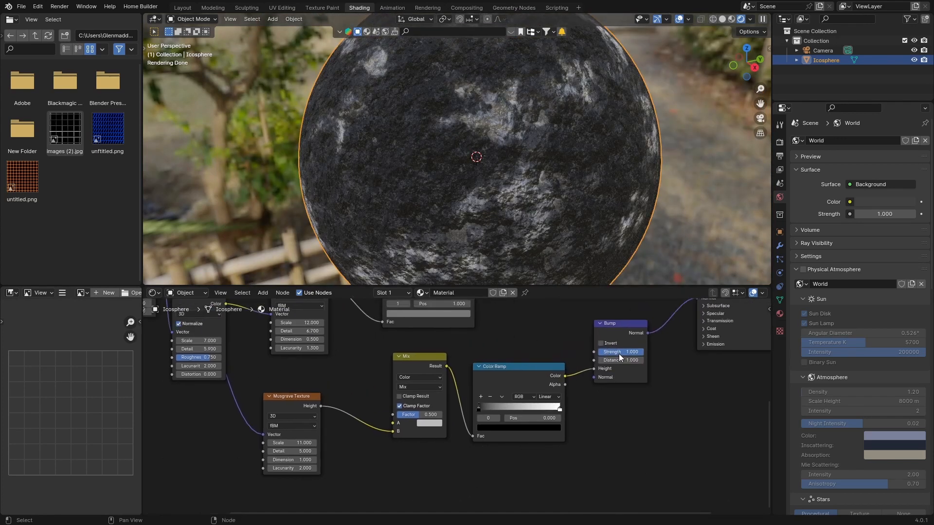
Step: Set the Bump node's Strength to 0.425
{"action": "left_click", "coordinate": [603, 352]}
{"action": "type", "text": "0.6"}
{"action": "key", "text": "Return"}
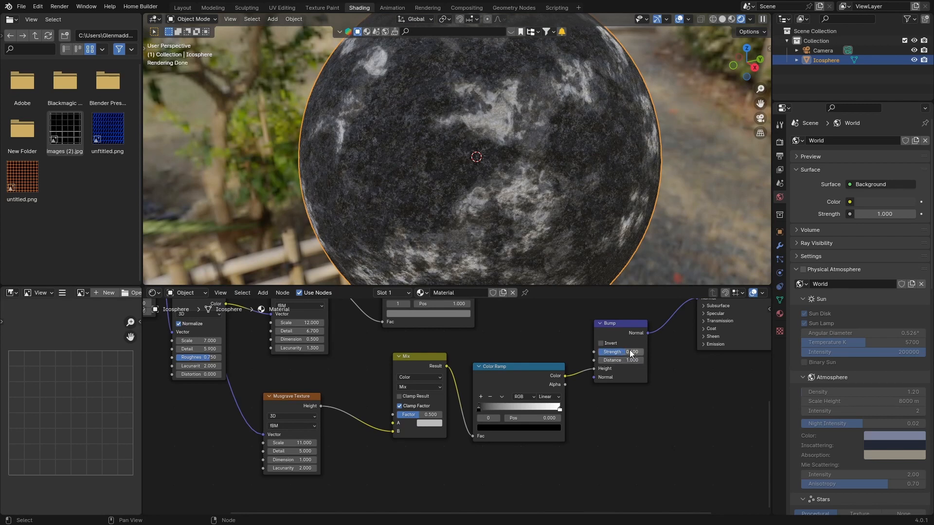
{"action": "left_click_drag", "start_coordinate": [632, 352], "coordinate": [624, 352]}
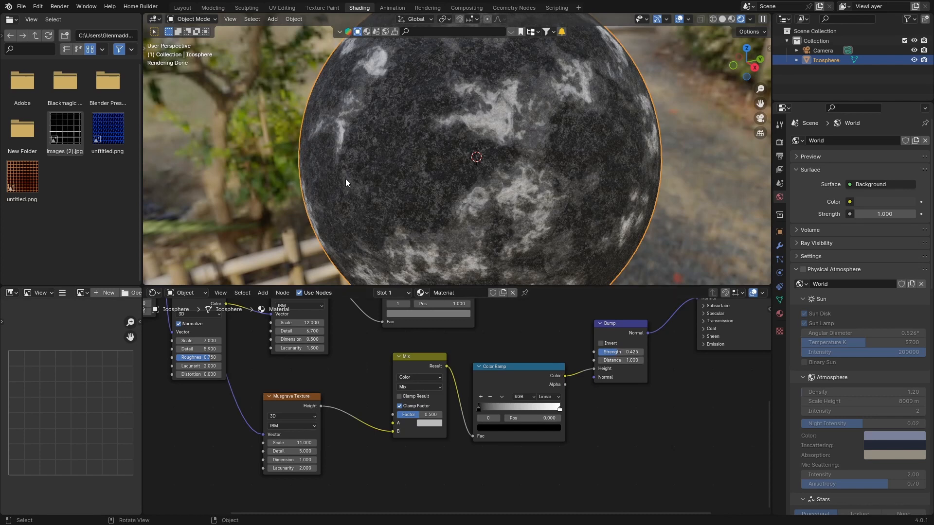
{"action": "left_click", "coordinate": [247, 187]}
{"action": "scroll", "coordinate": [393, 133], "scroll_direction": "down", "scroll_amount": 2}
{"action": "left_click", "coordinate": [393, 133]}
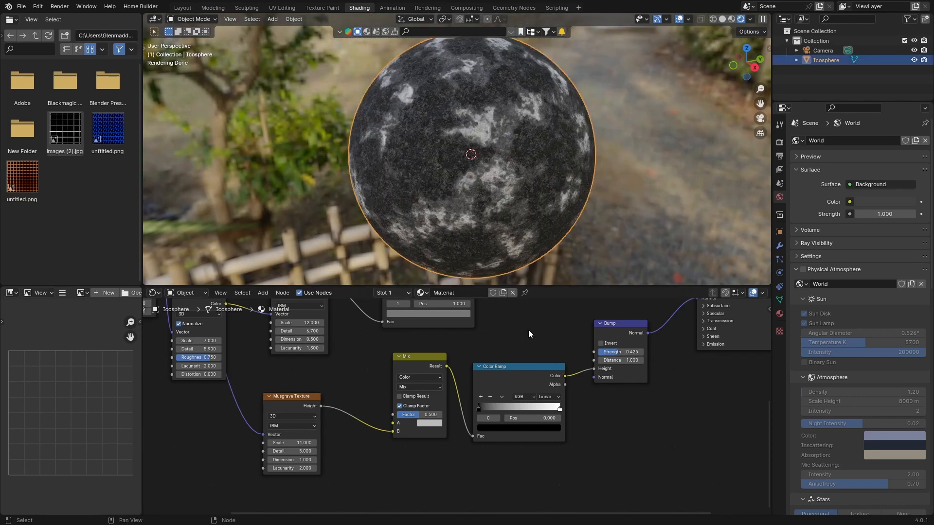
Step: Move the third Musgrave Texture down, add a fourth one above it and connect its Height to the Mix node's A input
{"action": "left_click_drag", "start_coordinate": [278, 410], "coordinate": [280, 486]}
{"action": "key", "text": "shift+a"}
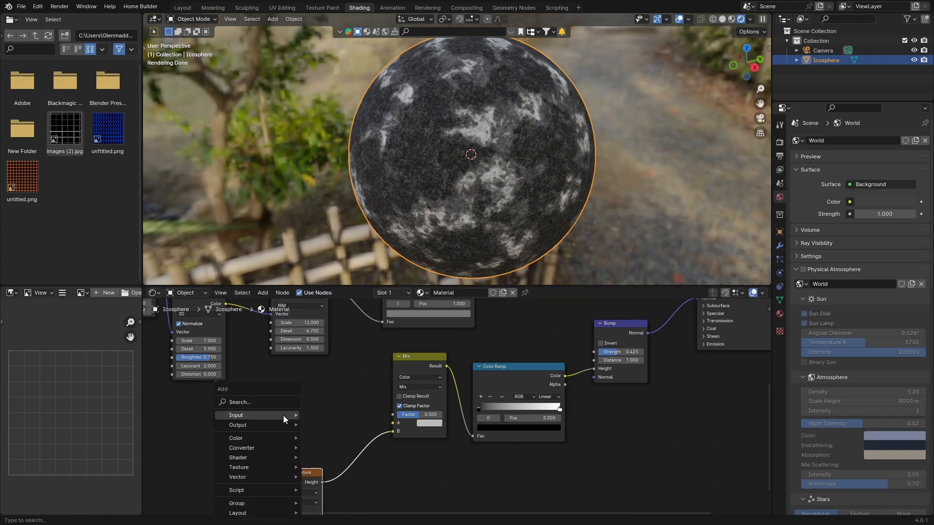
{"action": "left_click", "coordinate": [255, 404]}
{"action": "type", "text": "mu"}
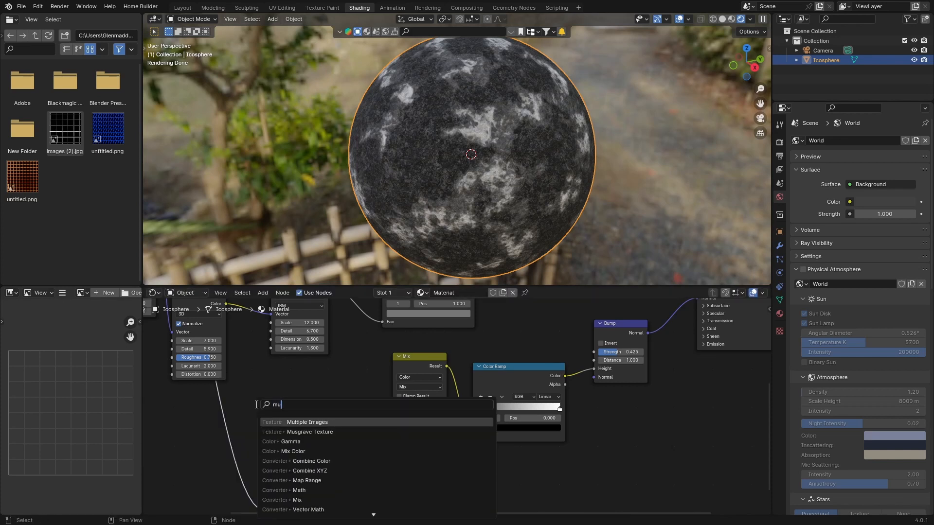
{"action": "key", "text": "Down"}
{"action": "key", "text": "Return"}
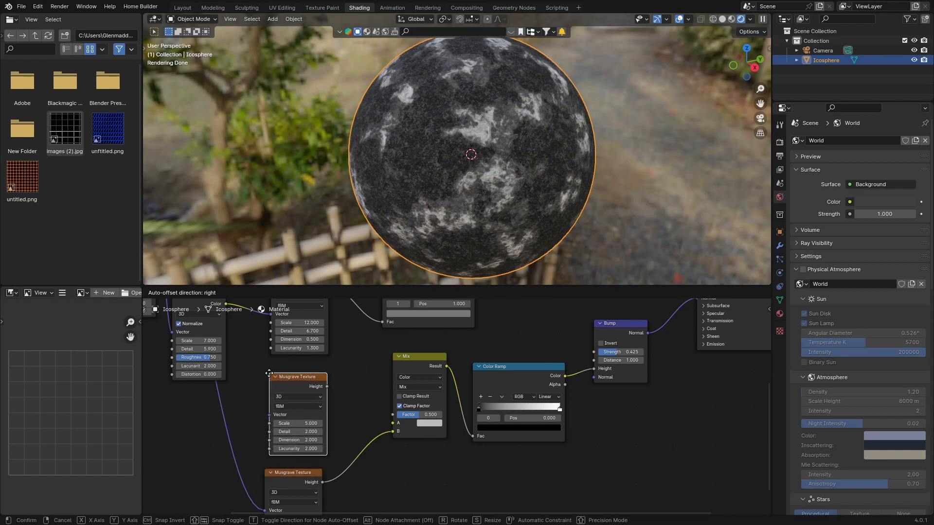
{"action": "left_click", "coordinate": [266, 368]}
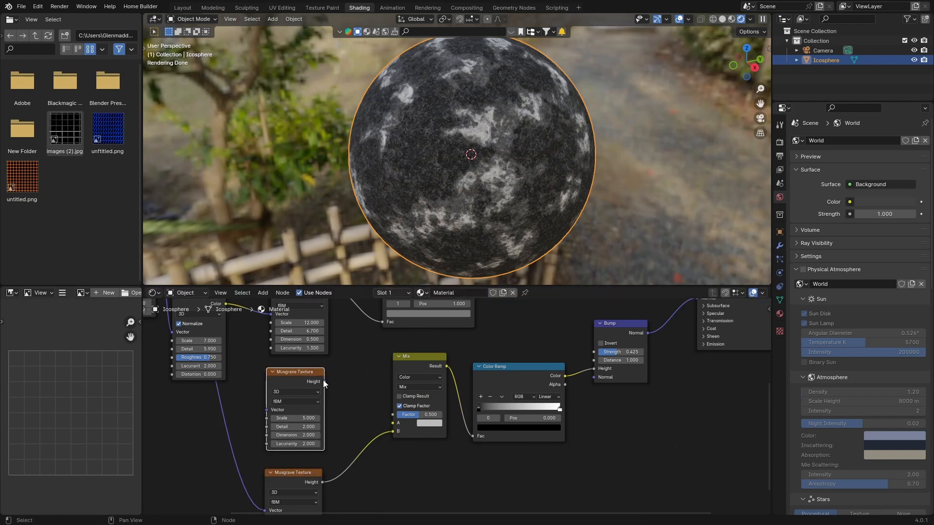
{"action": "left_click_drag", "start_coordinate": [323, 381], "coordinate": [392, 423]}
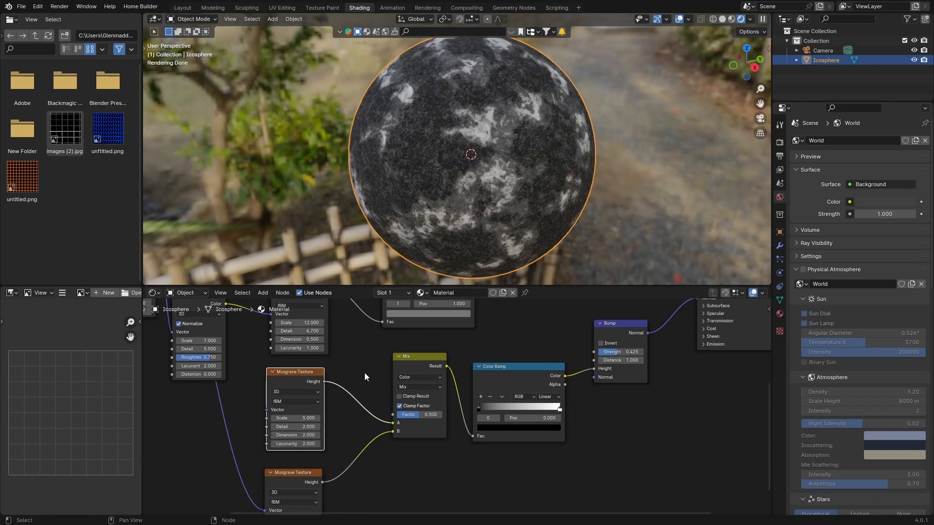
Step: Add a Noise Texture before the fourth Musgrave Texture and connect its Color output to the Musgrave's Vector input
{"action": "middle_click_drag", "start_coordinate": [199, 439], "coordinate": [335, 445]}
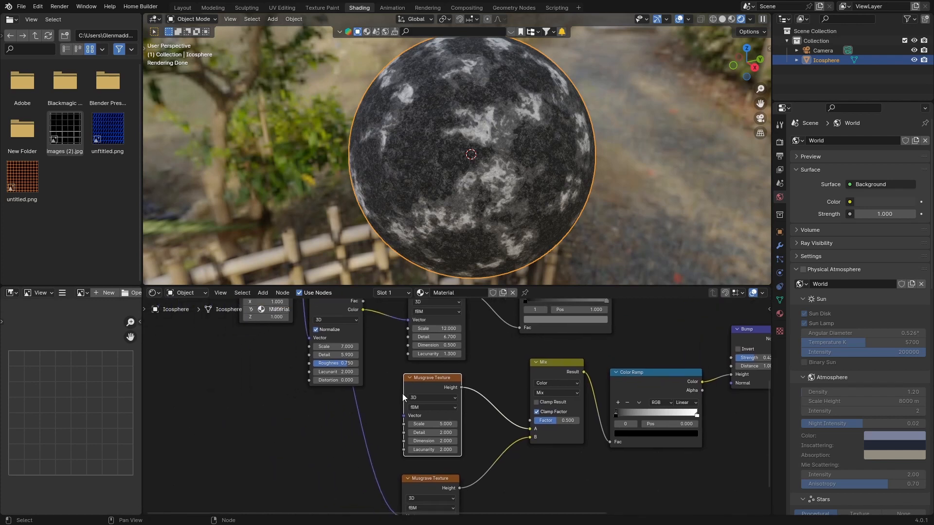
{"action": "left_click_drag", "start_coordinate": [418, 387], "coordinate": [294, 416]}
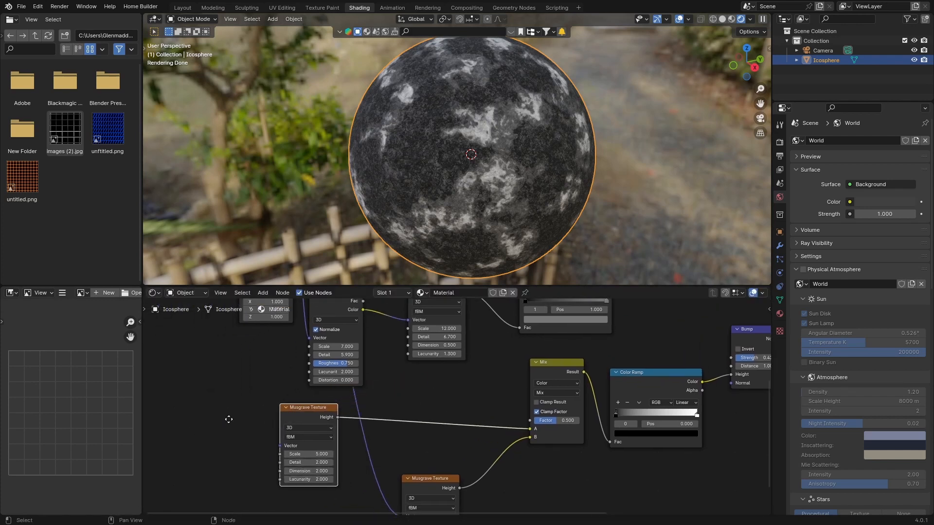
{"action": "middle_click_drag", "start_coordinate": [228, 419], "coordinate": [359, 412]}
{"action": "scroll", "coordinate": [359, 413], "scroll_direction": "down", "scroll_amount": 1}
{"action": "key", "text": "shift+a"}
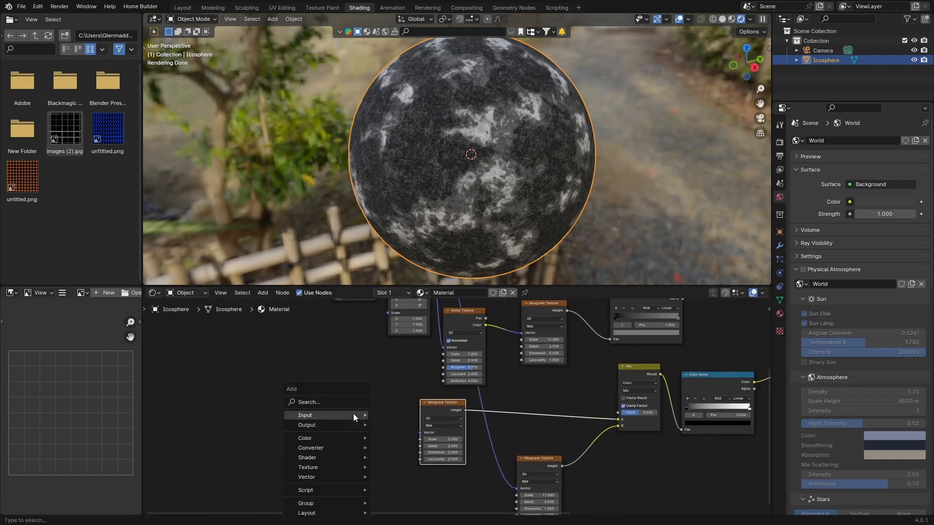
{"action": "left_click", "coordinate": [322, 402]}
{"action": "type", "text": "noise"}
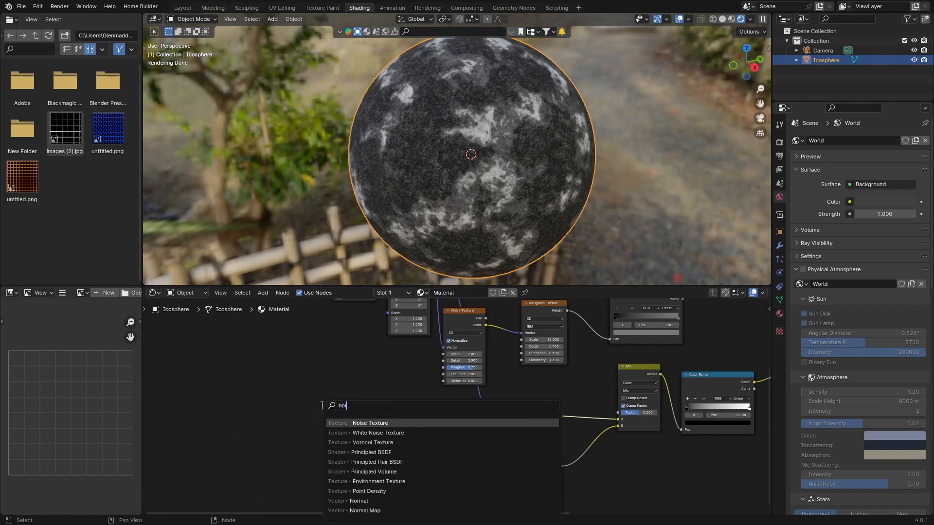
{"action": "key", "text": "Return"}
{"action": "left_click", "coordinate": [321, 405]}
{"action": "left_click_drag", "start_coordinate": [363, 422], "coordinate": [418, 434]}
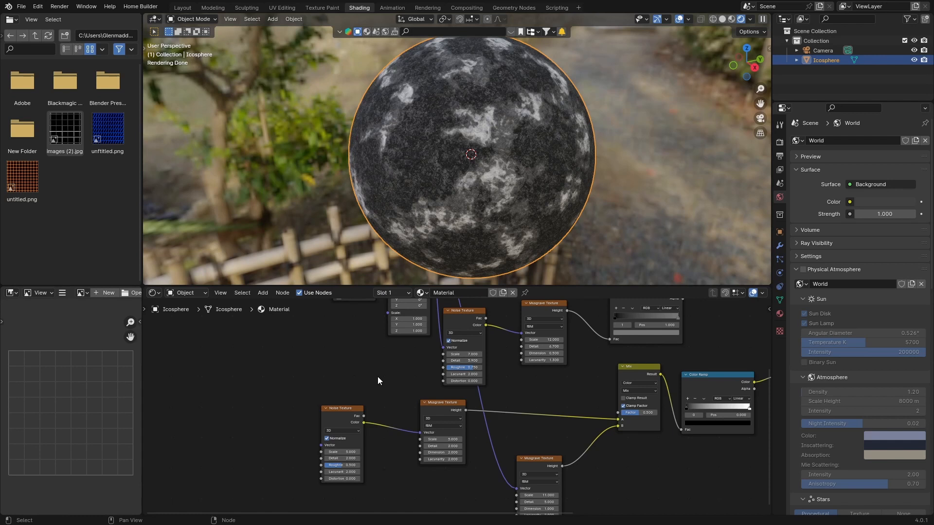
Step: Move the new Noise Texture beneath the Mapping node and connect the Mapping's Vector output to its Vector input
{"action": "middle_click_drag", "start_coordinate": [296, 349], "coordinate": [357, 434]}
{"action": "scroll", "coordinate": [359, 432], "scroll_direction": "down", "scroll_amount": 1}
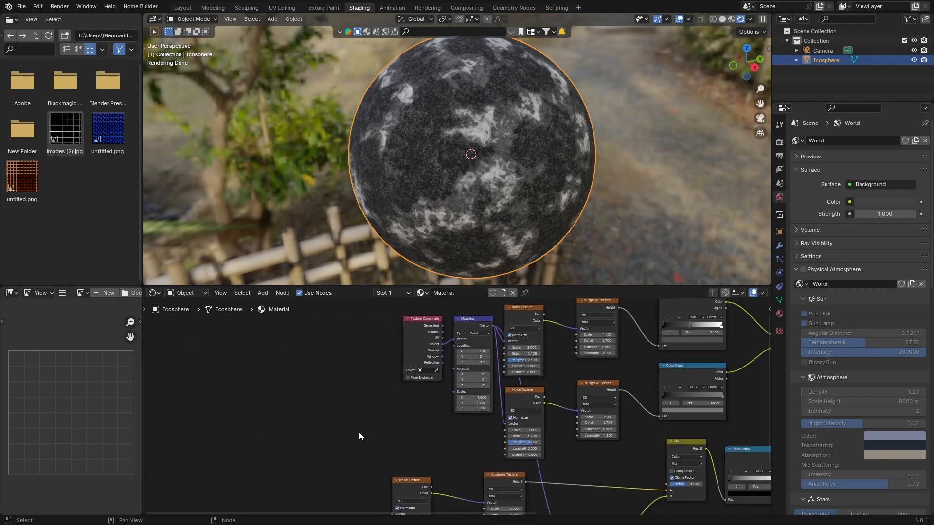
{"action": "left_click_drag", "start_coordinate": [401, 486], "coordinate": [432, 439]}
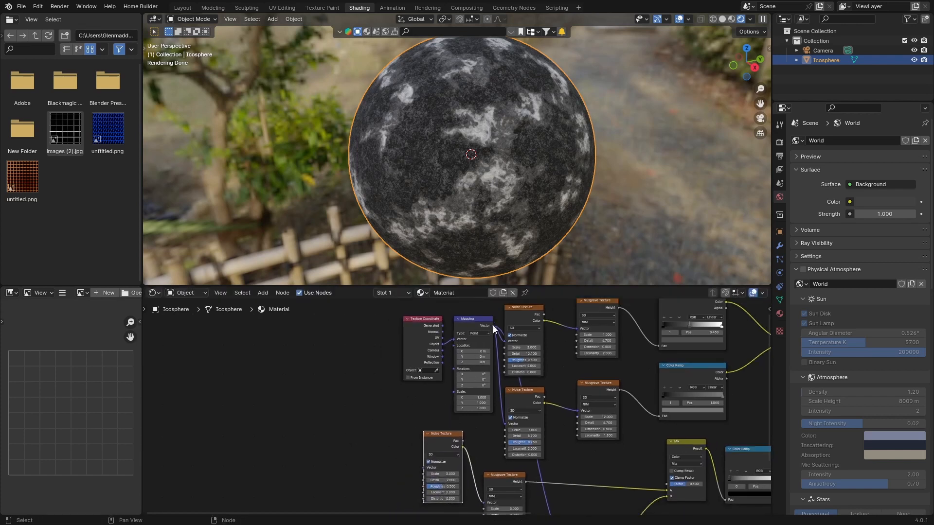
{"action": "left_click_drag", "start_coordinate": [492, 326], "coordinate": [421, 467]}
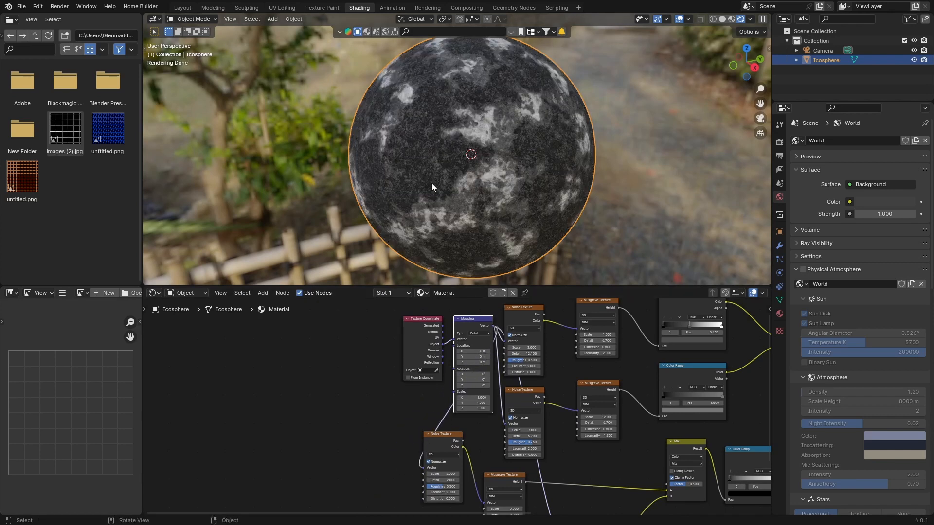
{"action": "scroll", "coordinate": [430, 183], "scroll_direction": "up", "scroll_amount": 2}
{"action": "scroll", "coordinate": [431, 182], "scroll_direction": "down", "scroll_amount": 2}
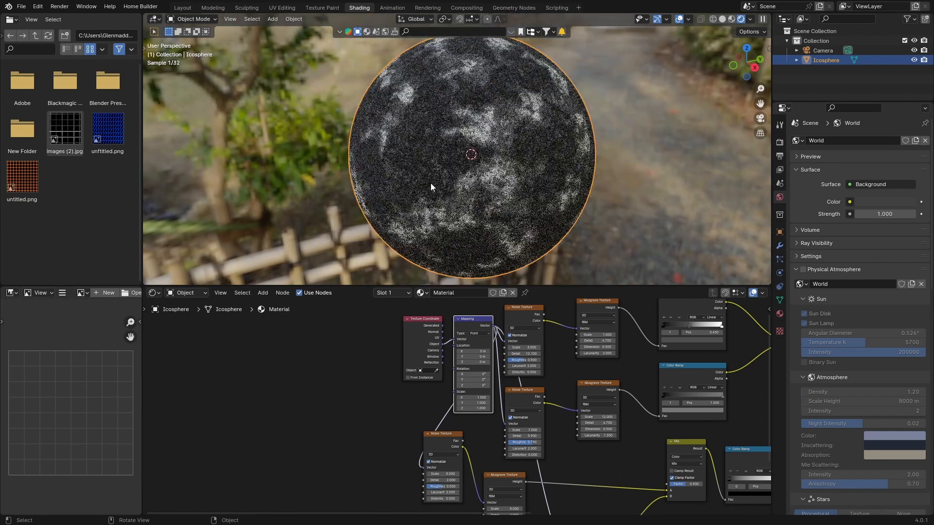
{"action": "scroll", "coordinate": [308, 387], "scroll_direction": "up", "scroll_amount": 1}
{"action": "scroll", "coordinate": [308, 457], "scroll_direction": "up", "scroll_amount": 1}
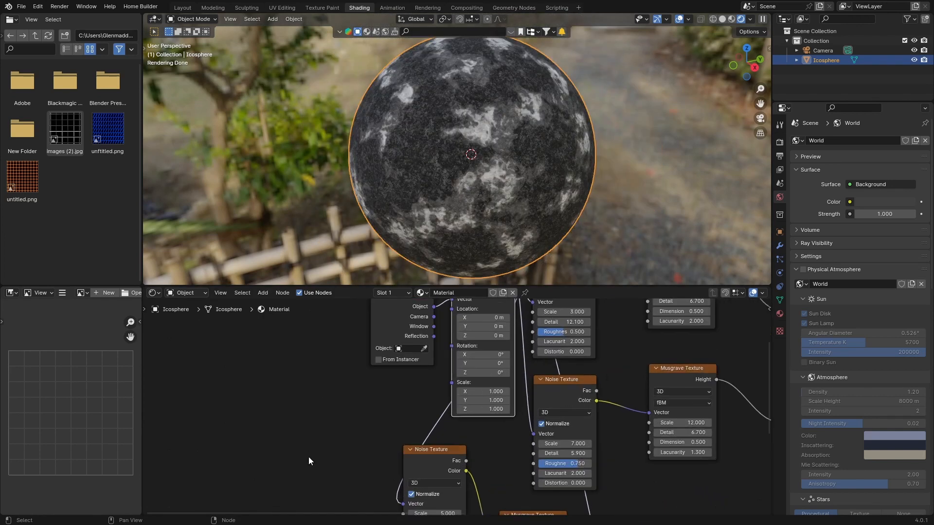
Step: Set the new Noise Texture's Scale to 3.5 and Detail to 8.2
{"action": "middle_click_drag", "start_coordinate": [309, 456], "coordinate": [326, 365]}
{"action": "left_click_drag", "start_coordinate": [452, 423], "coordinate": [479, 432]}
{"action": "scroll", "coordinate": [392, 181], "scroll_direction": "up", "scroll_amount": 3}
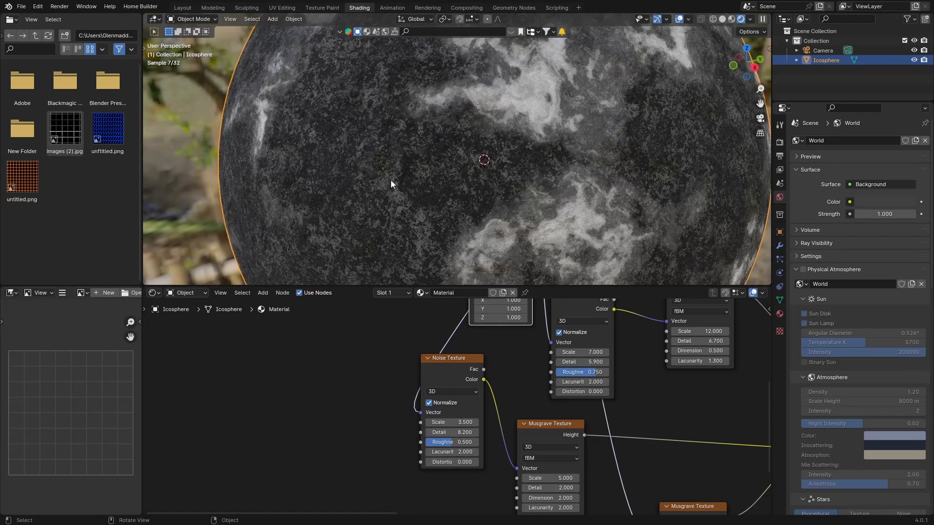
{"action": "scroll", "coordinate": [391, 183], "scroll_direction": "down", "scroll_amount": 4}
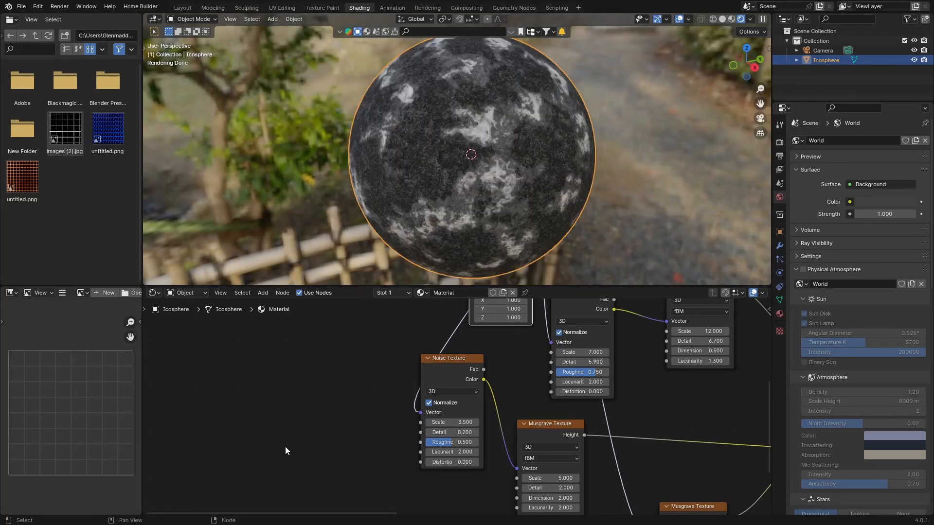
Step: Set the fourth Musgrave Texture's Scale to 1 and adjust its Detail
{"action": "middle_click_drag", "start_coordinate": [285, 446], "coordinate": [303, 392]}
{"action": "left_click", "coordinate": [562, 425]}
{"action": "key", "text": "BackSpace"}
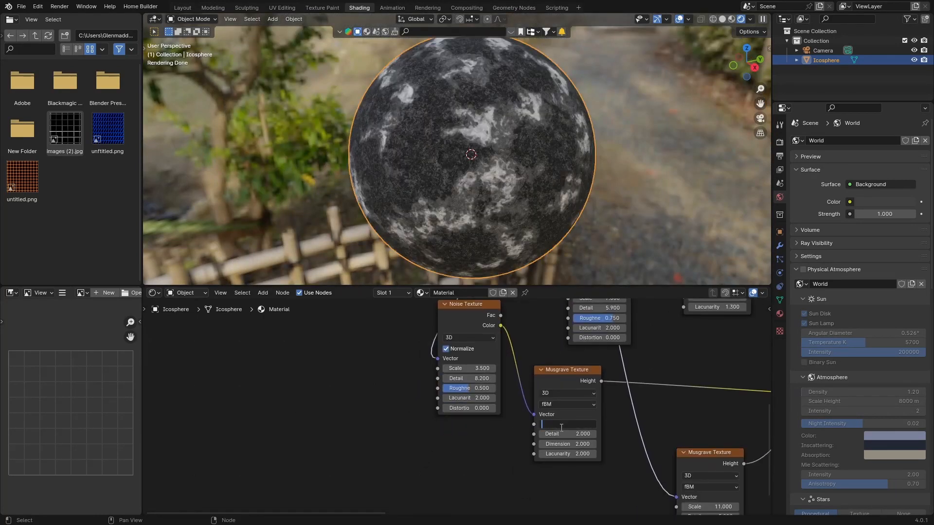
{"action": "type", "text": "1"}
{"action": "key", "text": "Return"}
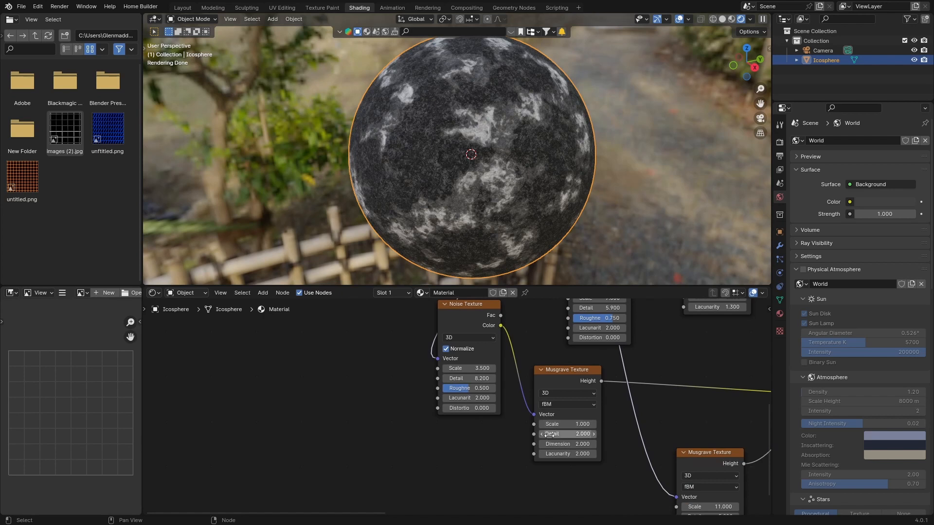
{"action": "left_click_drag", "start_coordinate": [564, 433], "coordinate": [544, 444]}
{"action": "middle_click_drag", "start_coordinate": [329, 366], "coordinate": [174, 402]}
{"action": "scroll", "coordinate": [235, 415], "scroll_direction": "down", "scroll_amount": 6}
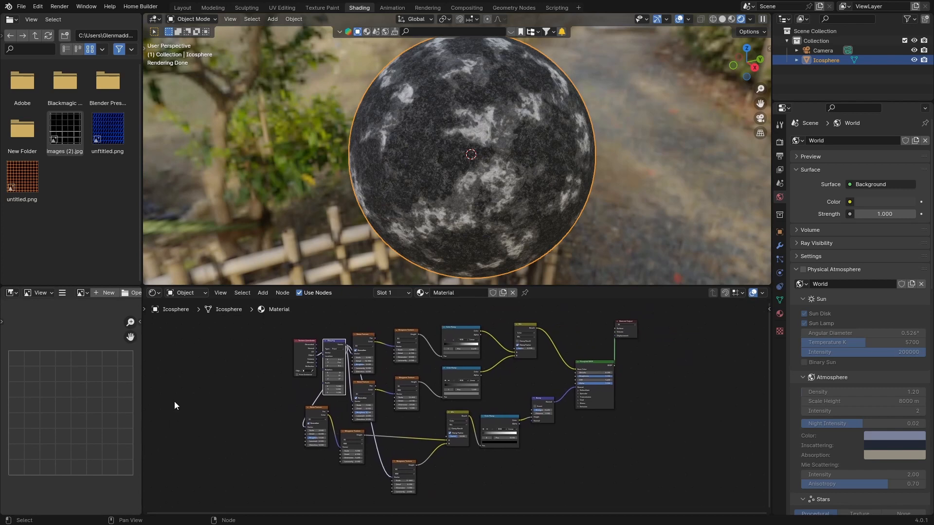
Step: Deselect the ico sphere and examine its rocky surface up close and from several sides
{"action": "left_click", "coordinate": [636, 142]}
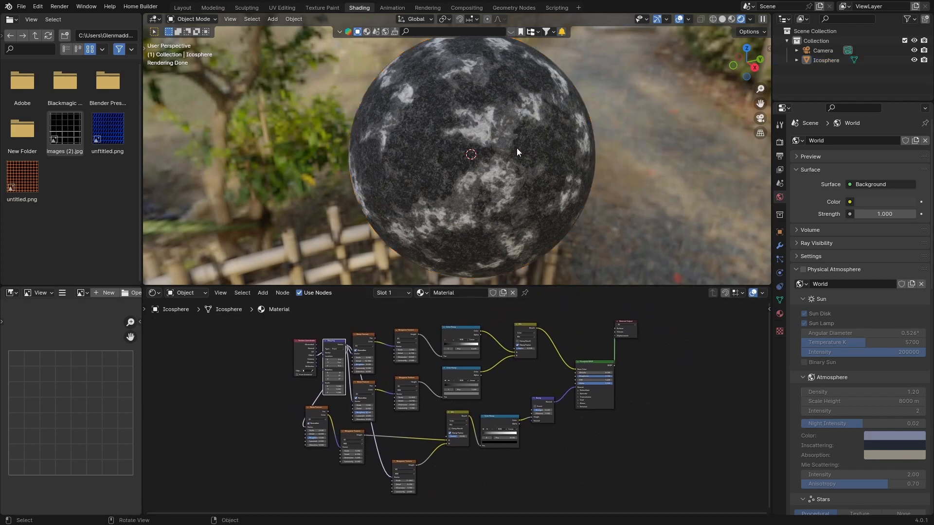
{"action": "middle_click_drag", "start_coordinate": [517, 150], "coordinate": [452, 117]}
{"action": "scroll", "coordinate": [438, 165], "scroll_direction": "up", "scroll_amount": 5}
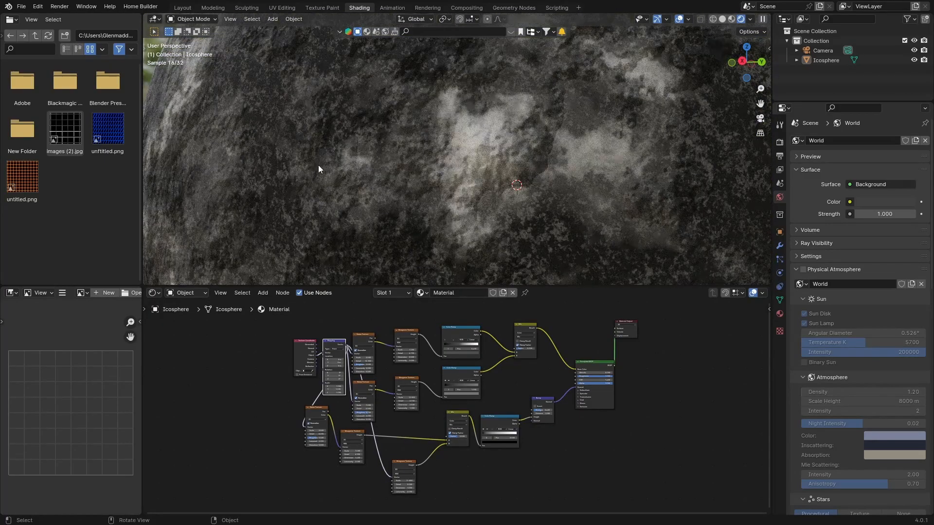
{"action": "mouse_move", "coordinate": [319, 165]}
{"action": "middle_mouse_down"}
{"action": "mouse_move", "coordinate": [371, 169]}
{"action": "mouse_move", "coordinate": [323, 171]}
{"action": "middle_mouse_up"}
{"action": "scroll", "coordinate": [323, 171], "scroll_direction": "up", "scroll_amount": 2}
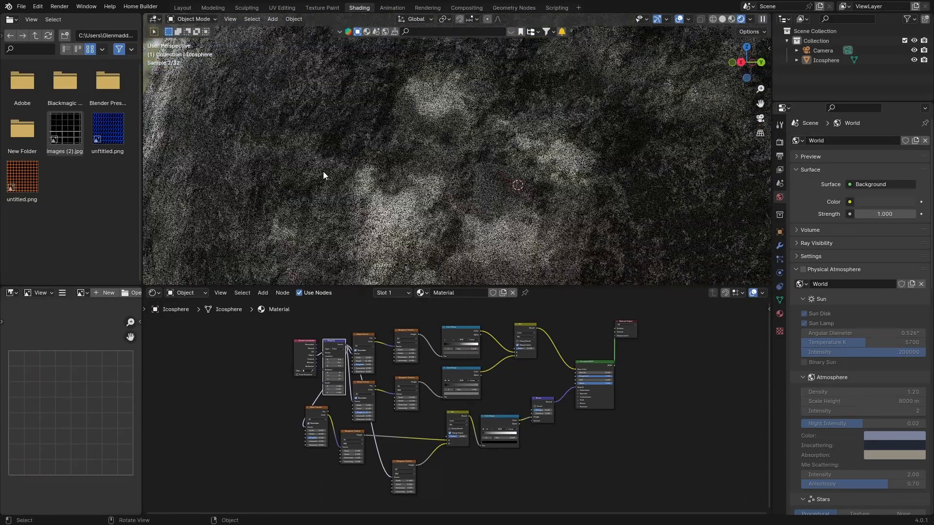
{"action": "scroll", "coordinate": [324, 171], "scroll_direction": "down", "scroll_amount": 6}
{"action": "middle_click_drag", "start_coordinate": [433, 155], "coordinate": [387, 159]}
{"action": "scroll", "coordinate": [386, 159], "scroll_direction": "down", "scroll_amount": 3}
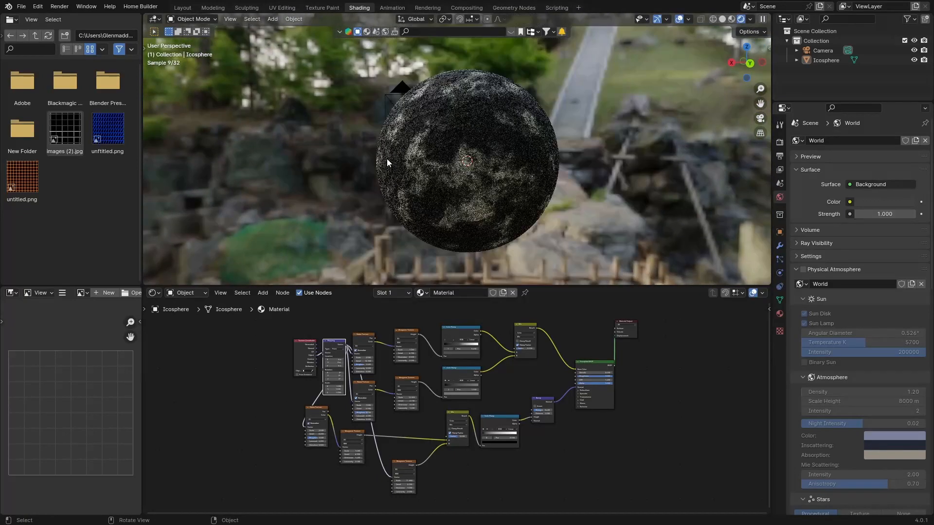
{"action": "scroll", "coordinate": [413, 156], "scroll_direction": "up", "scroll_amount": 3}
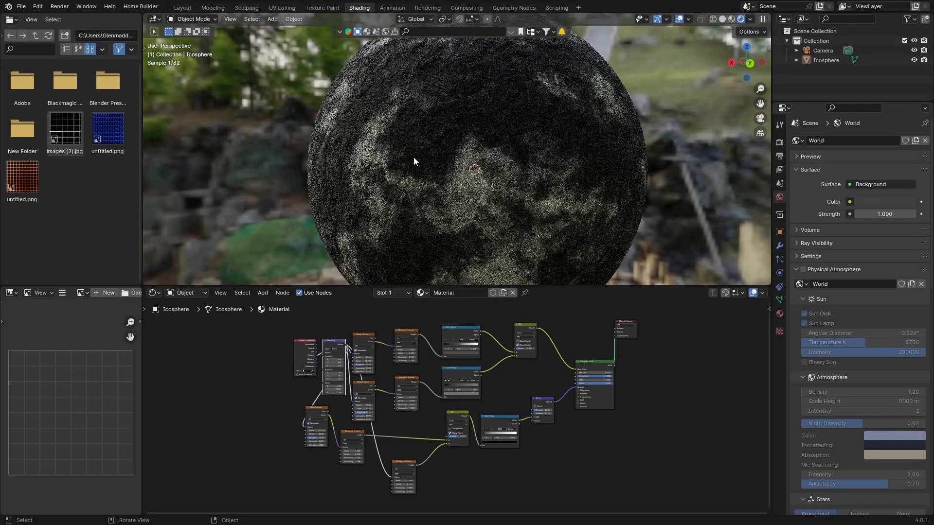
Step: Switch to the Layout workspace and, in right orthographic view, move the ico sphere up about 1.37 m along Z
{"action": "left_click", "coordinate": [182, 8]}
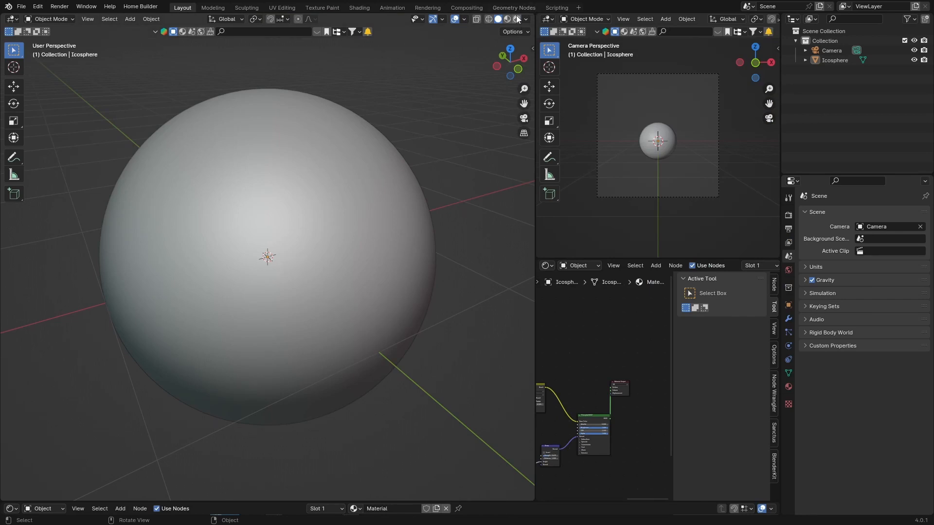
{"action": "left_click", "coordinate": [524, 59]}
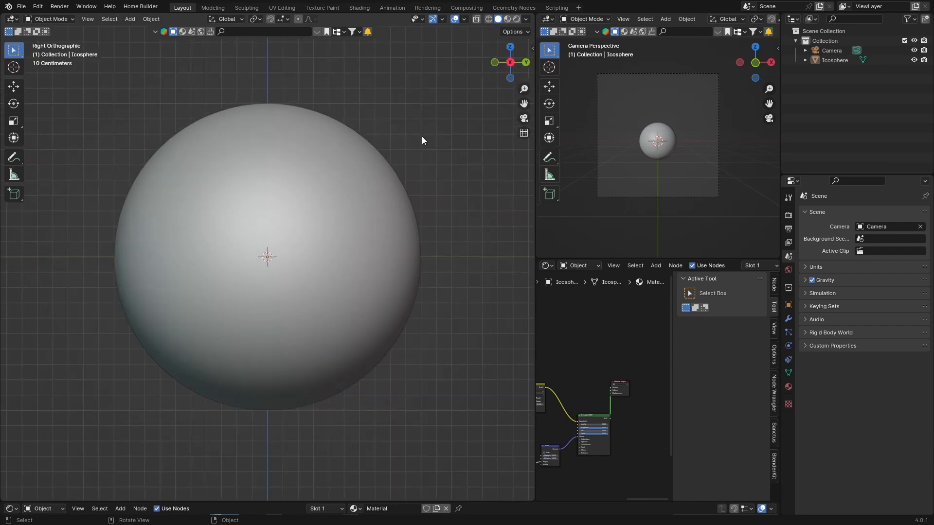
{"action": "scroll", "coordinate": [243, 258], "scroll_direction": "down", "scroll_amount": 4}
{"action": "left_click", "coordinate": [246, 224]}
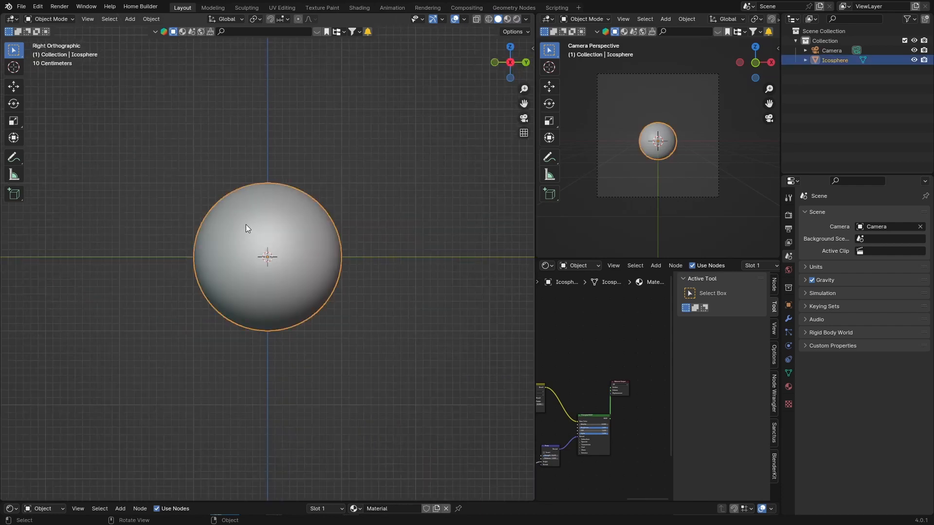
{"action": "key", "text": "g"}
{"action": "key", "text": "z"}
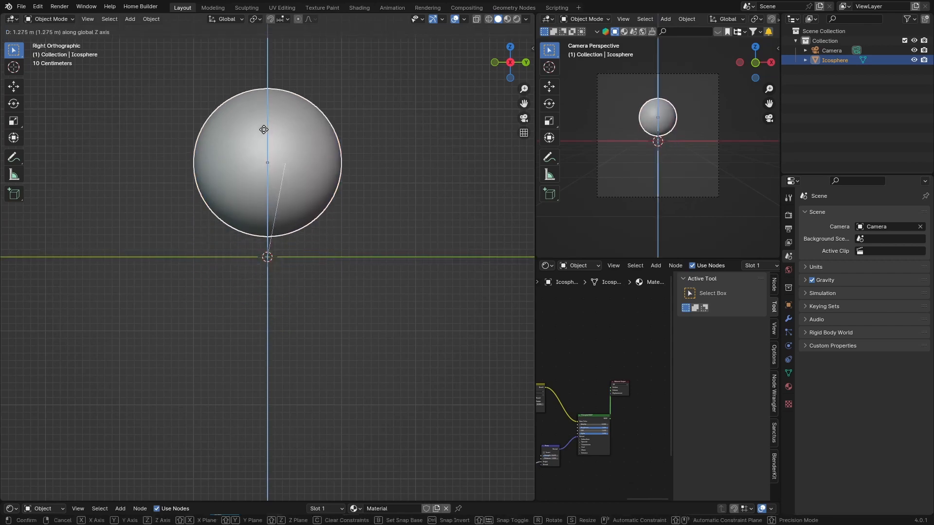
{"action": "left_click", "coordinate": [265, 122]}
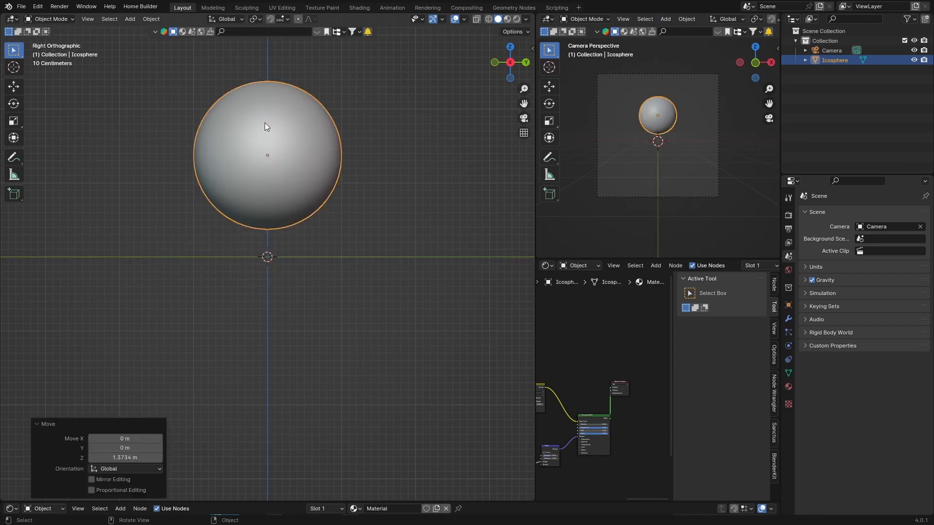
Step: Set the render output's horizontal resolution to 1920 px
{"action": "left_click", "coordinate": [788, 228]}
{"action": "left_click", "coordinate": [902, 226]}
{"action": "key", "text": "BackSpace"}
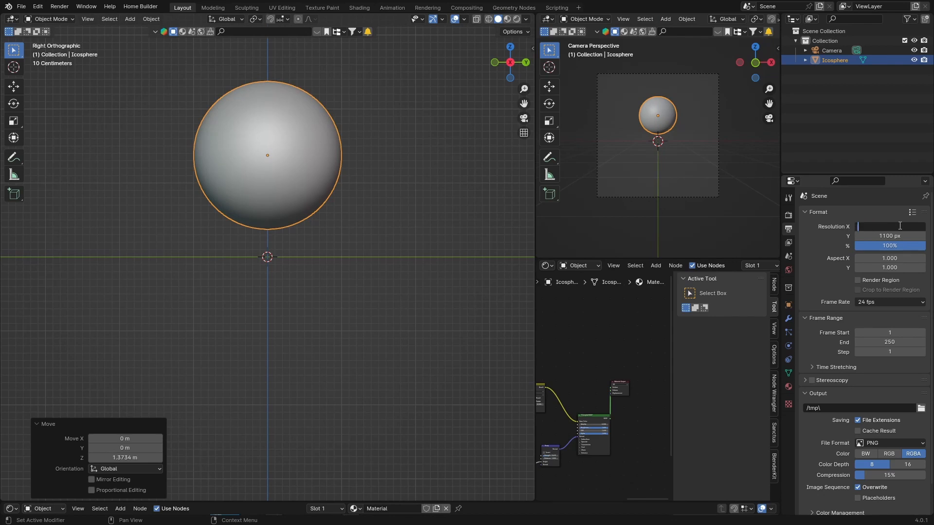
{"action": "type", "text": "1920"}
{"action": "key", "text": "Return"}
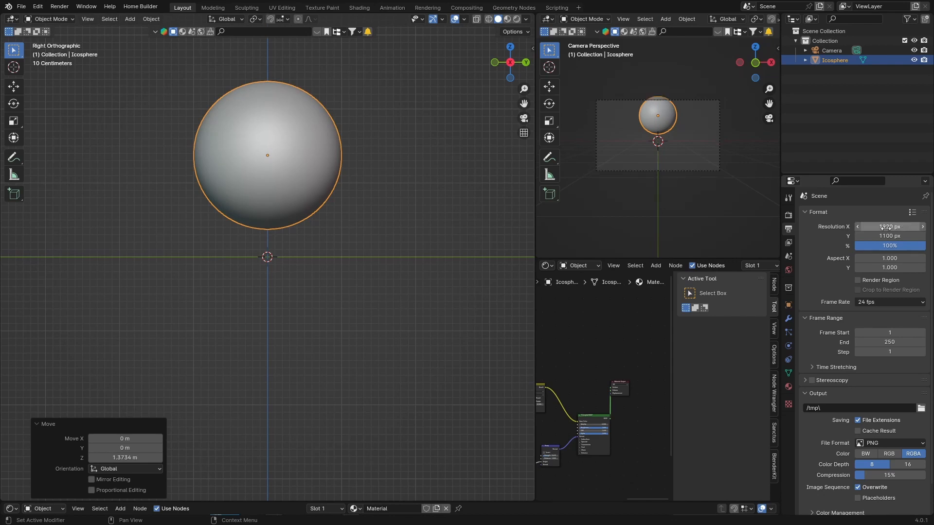
Step: Set the render output's vertical resolution to 1080 px
{"action": "left_click", "coordinate": [888, 235]}
{"action": "key", "text": "BackSpace"}
{"action": "type", "text": "108"}
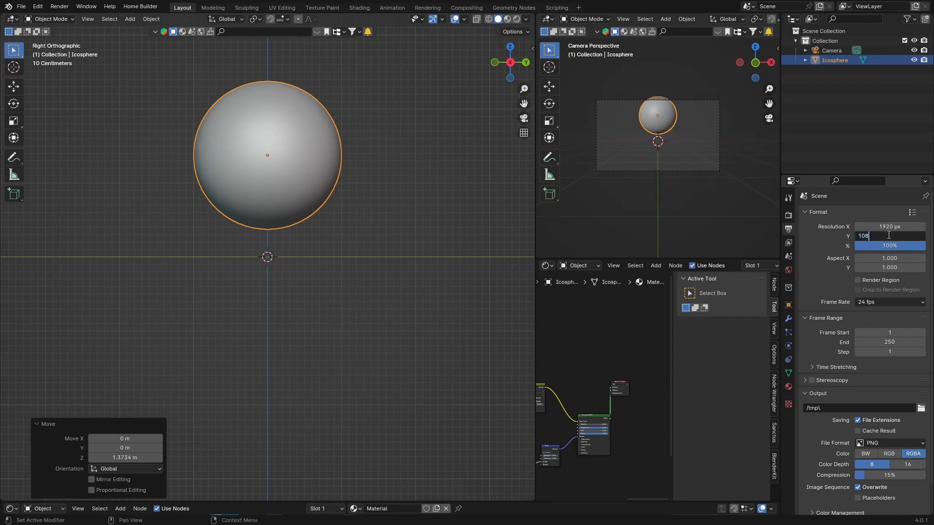
{"action": "type", "text": "0"}
{"action": "key", "text": "Return"}
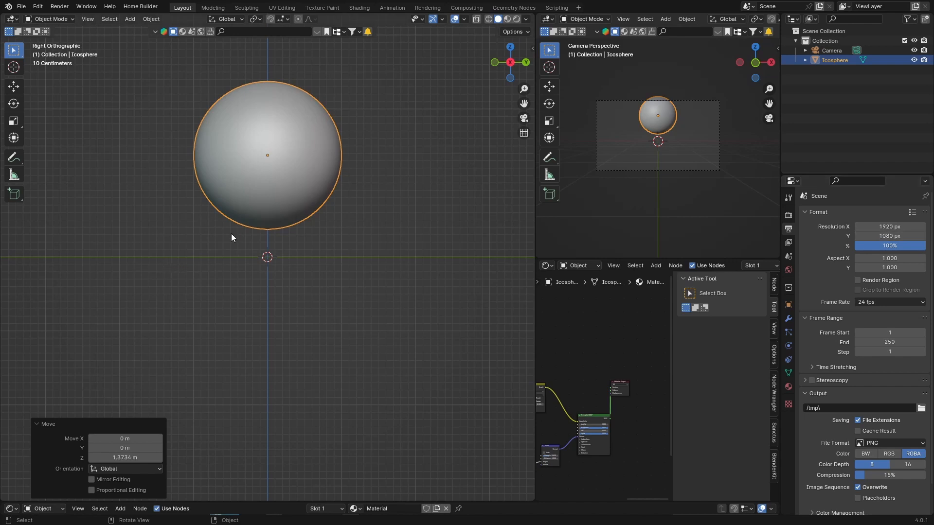
Step: Add a plane at the world origin beneath the ico sphere and scale it up about 7.35 times as a floor
{"action": "middle_click_drag", "start_coordinate": [231, 234], "coordinate": [327, 251]}
{"action": "key", "text": "shift+a"}
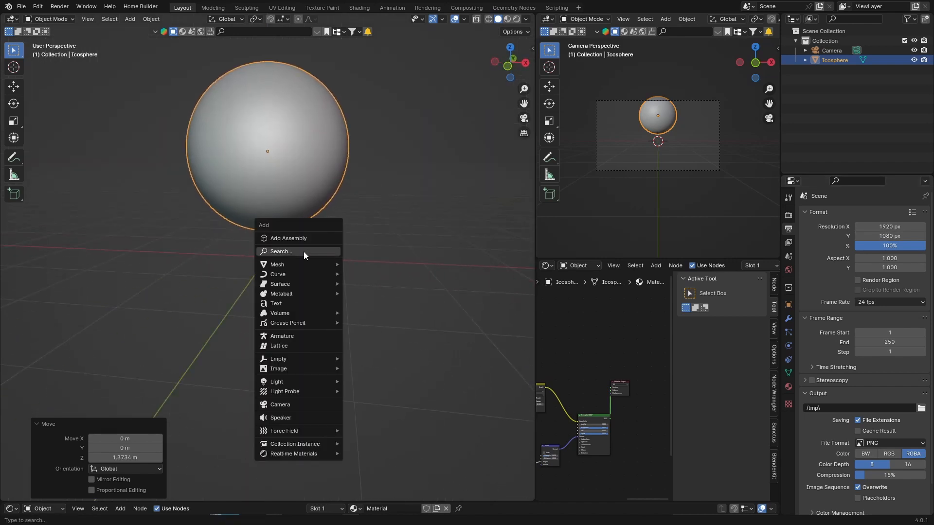
{"action": "mouse_move", "coordinate": [295, 264]}
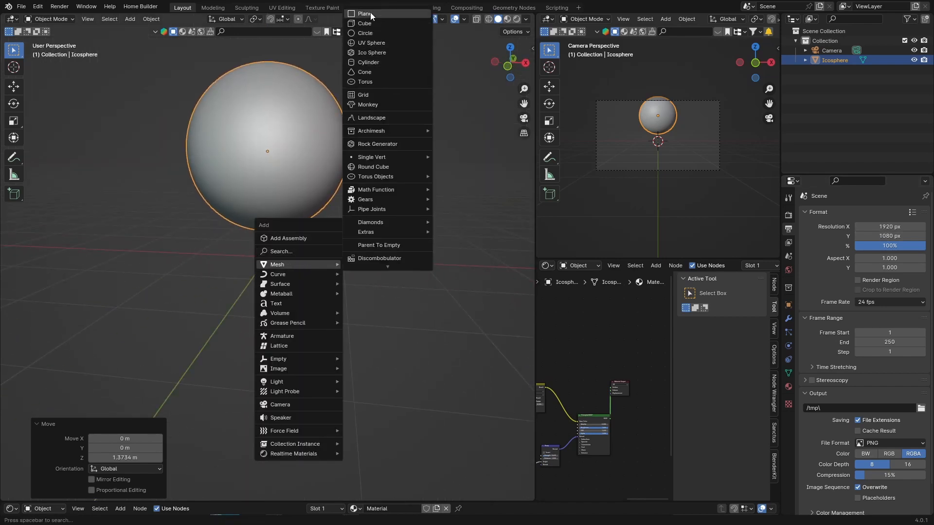
{"action": "left_click", "coordinate": [364, 14]}
{"action": "key", "text": "s"}
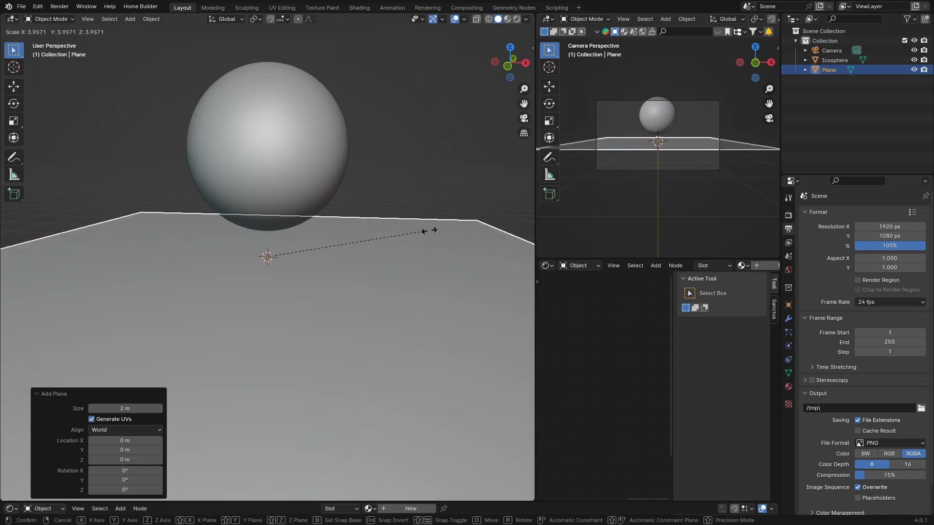
{"action": "left_click", "coordinate": [1, 232]}
{"action": "scroll", "coordinate": [147, 270], "scroll_direction": "down", "scroll_amount": 3}
{"action": "middle_click_drag", "start_coordinate": [148, 269], "coordinate": [104, 275]}
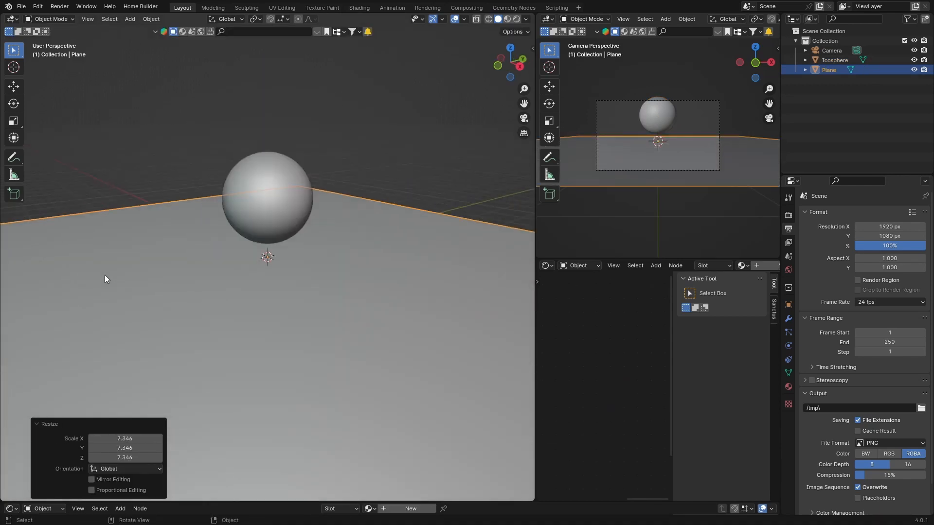
Step: Extrude the plane's back edge upward about 7.55 m along Z to form a backdrop wall
{"action": "key", "text": "Tab"}
{"action": "middle_click_drag", "start_coordinate": [359, 211], "coordinate": [144, 201]}
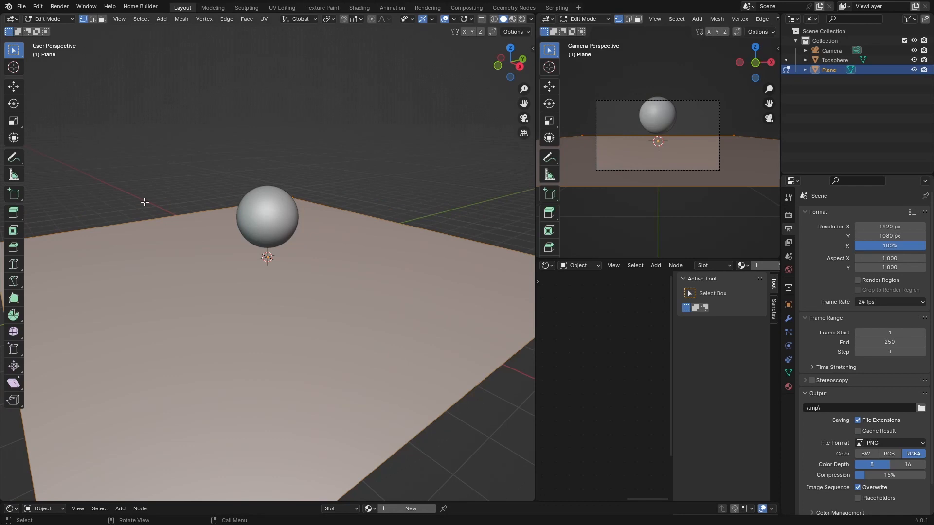
{"action": "left_click", "coordinate": [93, 19]}
{"action": "left_click", "coordinate": [380, 220]}
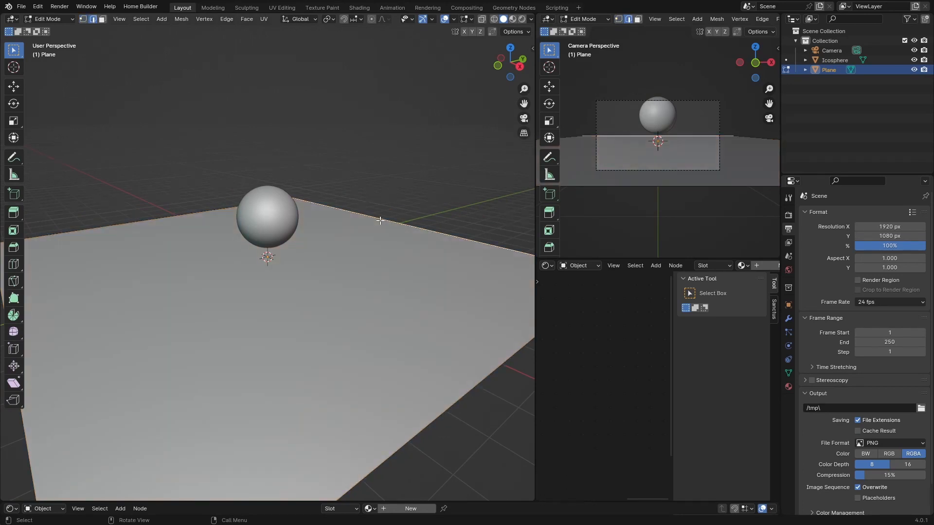
{"action": "key", "text": "e"}
{"action": "key", "text": "z"}
{"action": "left_click", "coordinate": [398, 212]}
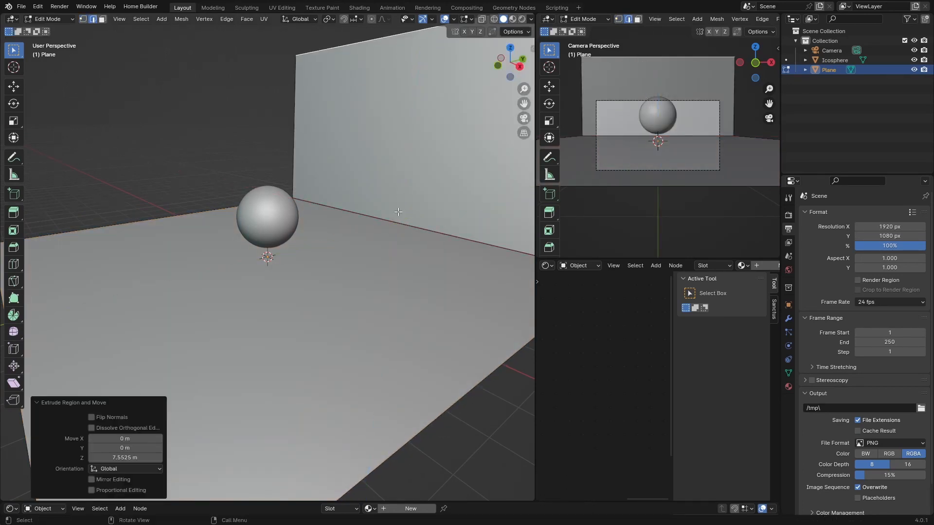
Step: Bevel the edge between floor and wall with 8 segments and about 0.223 m width, and shade the backdrop smooth
{"action": "key", "text": "ctrl+b"}
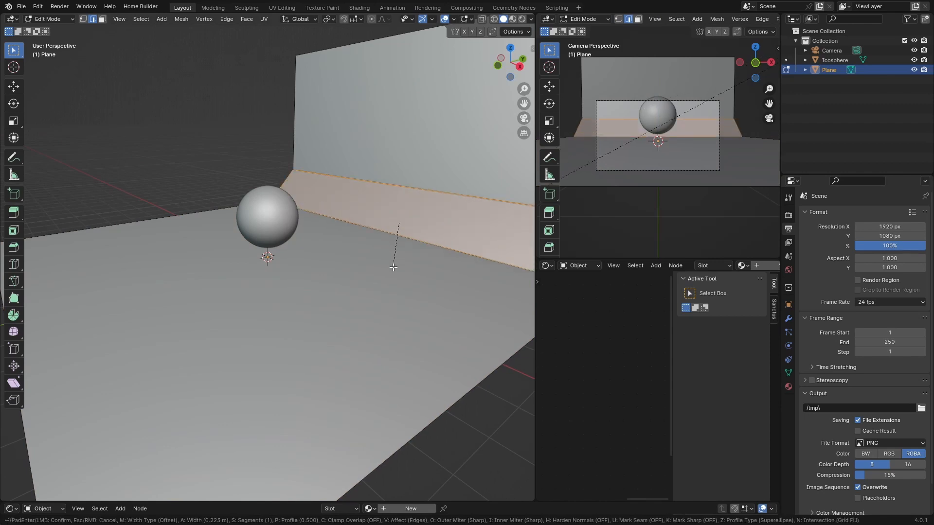
{"action": "scroll", "coordinate": [393, 267], "scroll_direction": "up", "scroll_amount": 2}
{"action": "left_click", "coordinate": [393, 267]}
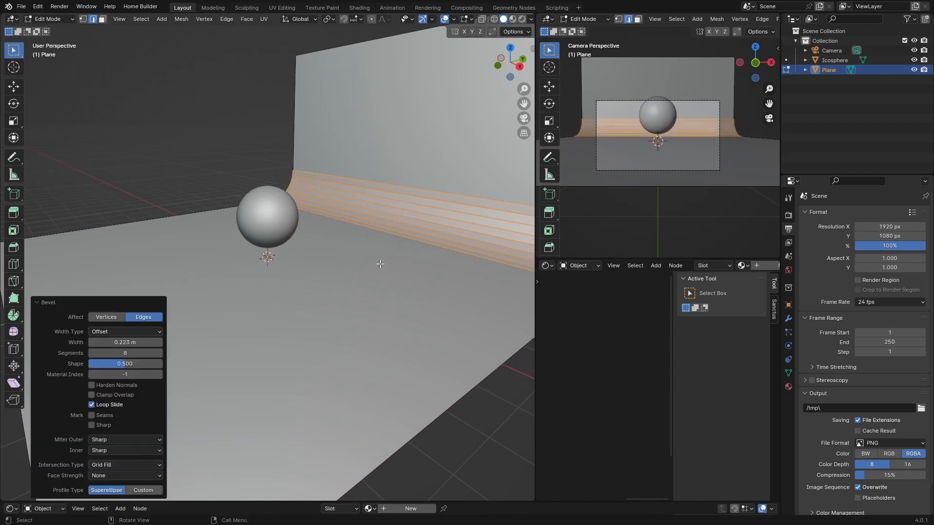
{"action": "key", "text": "Tab"}
{"action": "right_click", "coordinate": [380, 263]}
{"action": "left_click", "coordinate": [380, 265]}
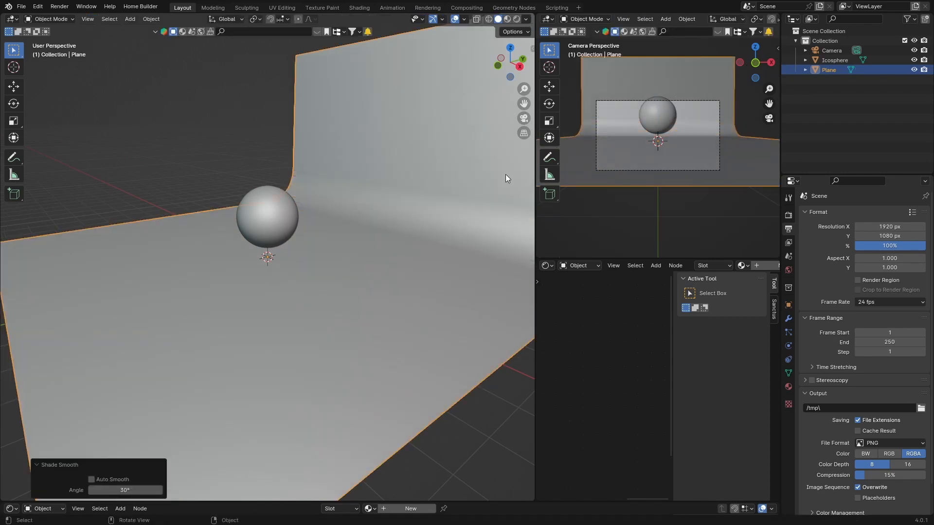
Step: Look through the camera and frame the sphere with a focal length of 73 mm and a vertical lens shift of 0.220
{"action": "left_click", "coordinate": [525, 117]}
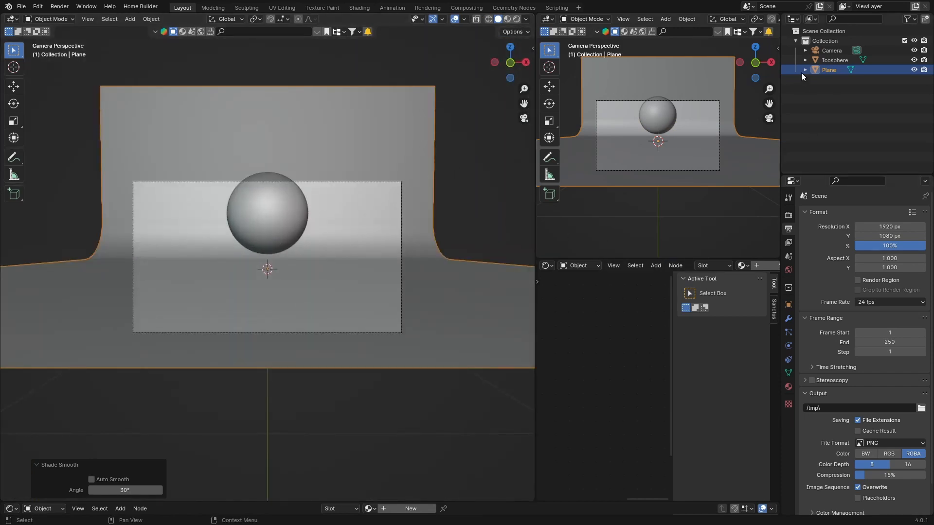
{"action": "left_click", "coordinate": [831, 50]}
{"action": "left_click", "coordinate": [788, 346]}
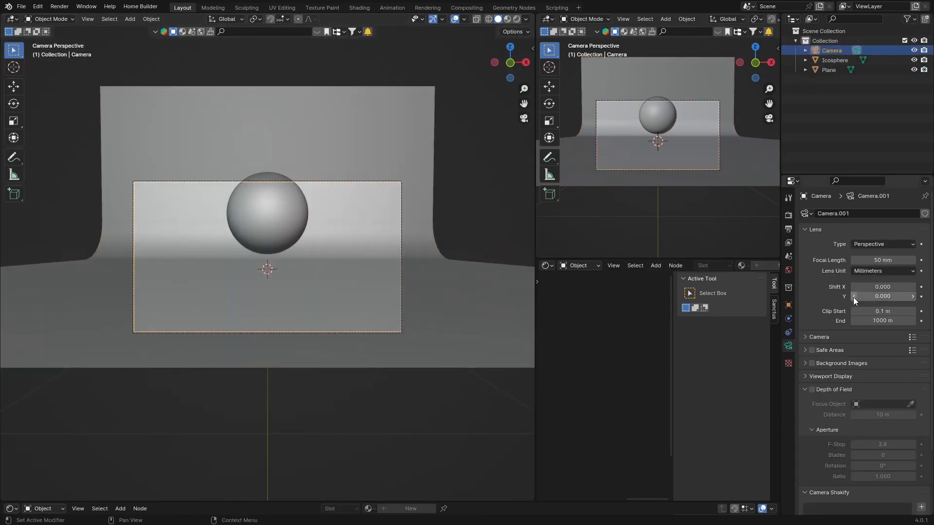
{"action": "left_click_drag", "start_coordinate": [853, 297], "coordinate": [867, 297]}
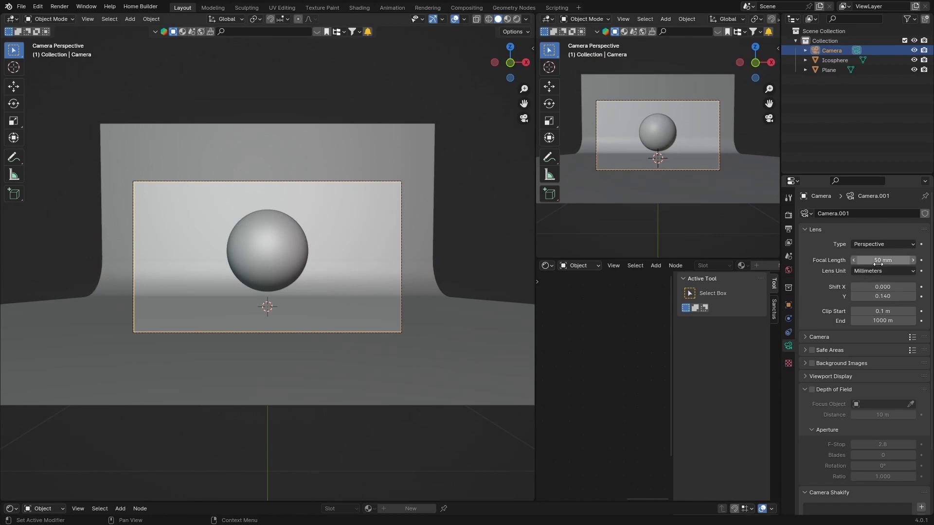
{"action": "left_click_drag", "start_coordinate": [869, 260], "coordinate": [877, 261]}
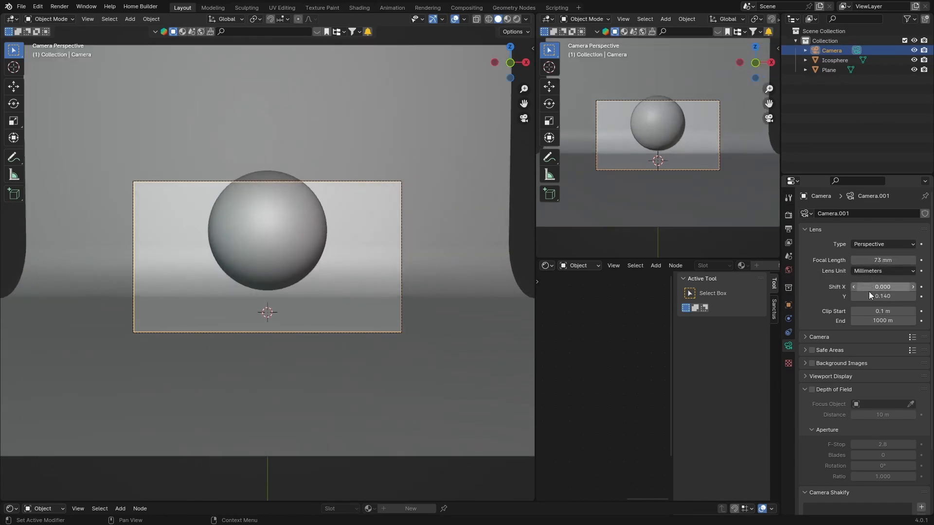
{"action": "left_click_drag", "start_coordinate": [870, 296], "coordinate": [879, 297]}
{"action": "scroll", "coordinate": [199, 251], "scroll_direction": "up", "scroll_amount": 2}
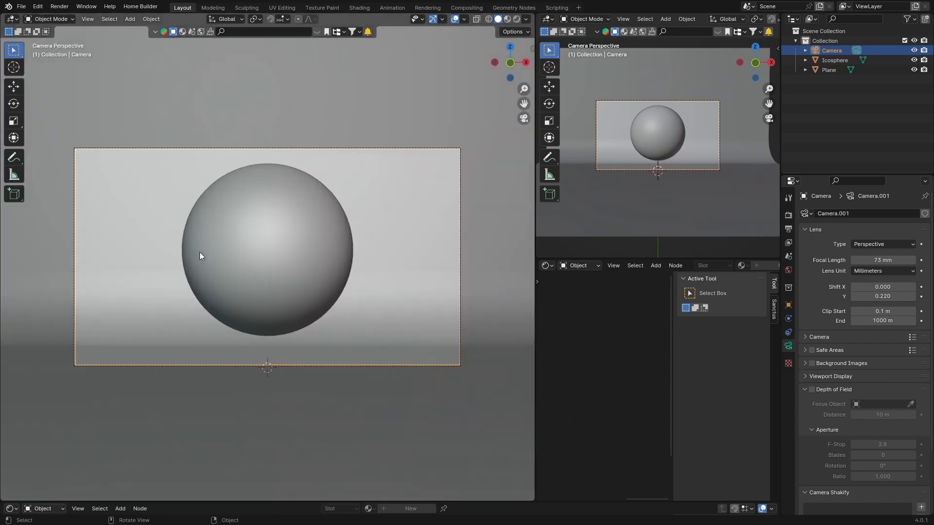
Step: Switch the main viewport to Rendered shading and check its scene lighting options
{"action": "left_click", "coordinate": [523, 20]}
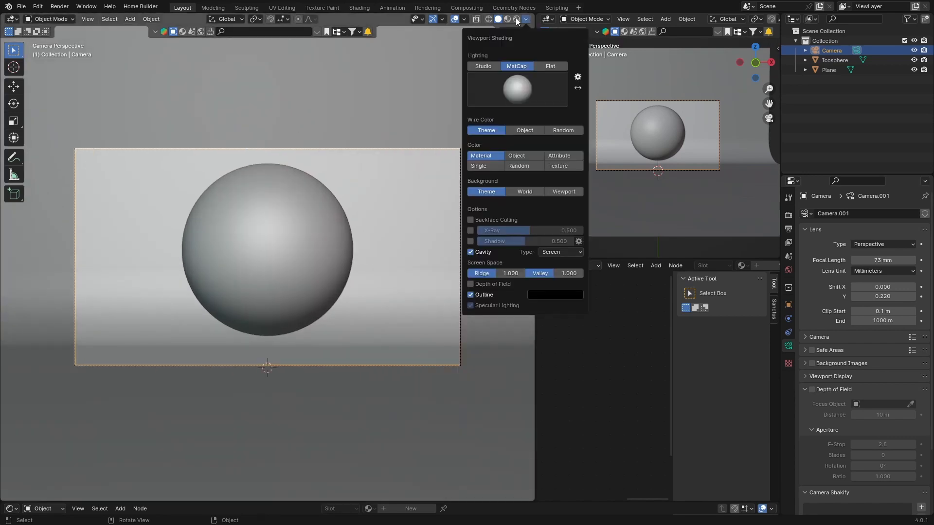
{"action": "left_click", "coordinate": [516, 19]}
{"action": "left_click", "coordinate": [513, 19]}
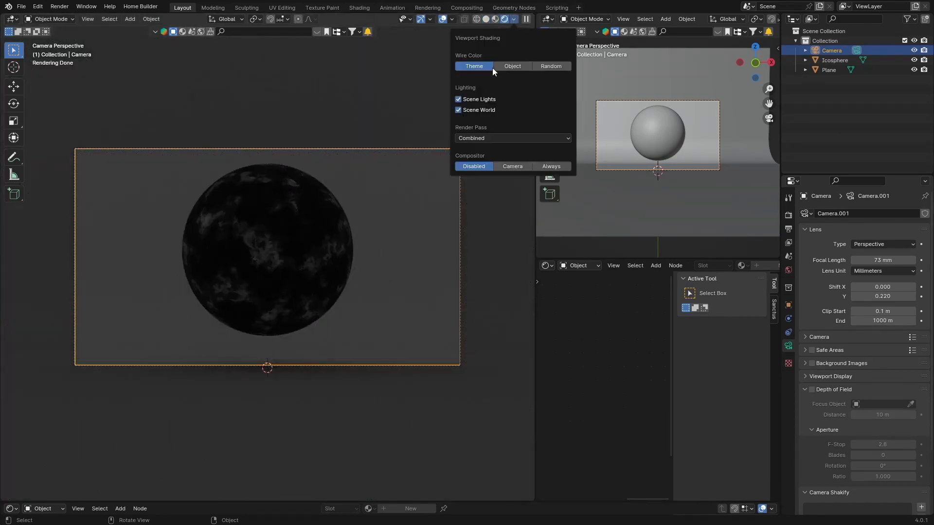
Step: Light the scene with the abandoned_church HDRI from the Asset Browser, and collapse the browser area again
{"action": "left_click", "coordinate": [11, 509]}
{"action": "left_click", "coordinate": [322, 444]}
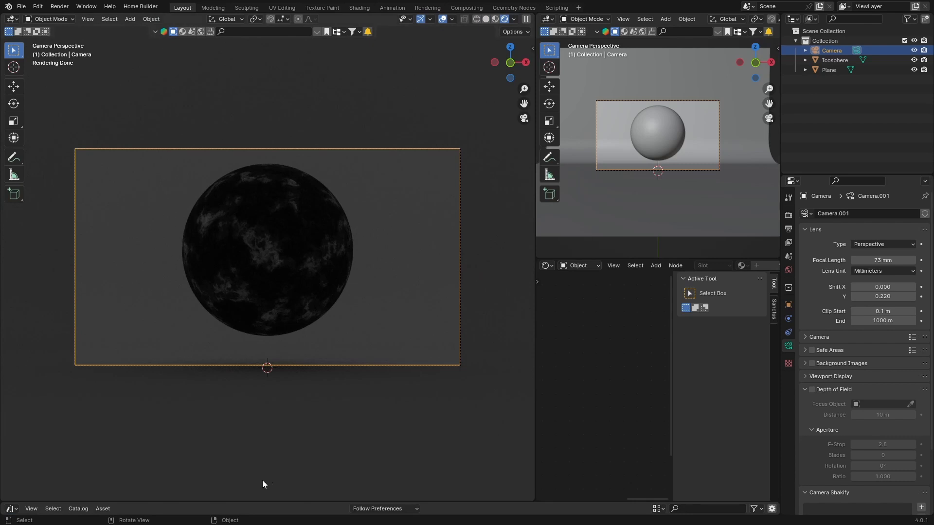
{"action": "left_click_drag", "start_coordinate": [249, 501], "coordinate": [249, 358]}
{"action": "left_click_drag", "start_coordinate": [195, 395], "coordinate": [152, 186]}
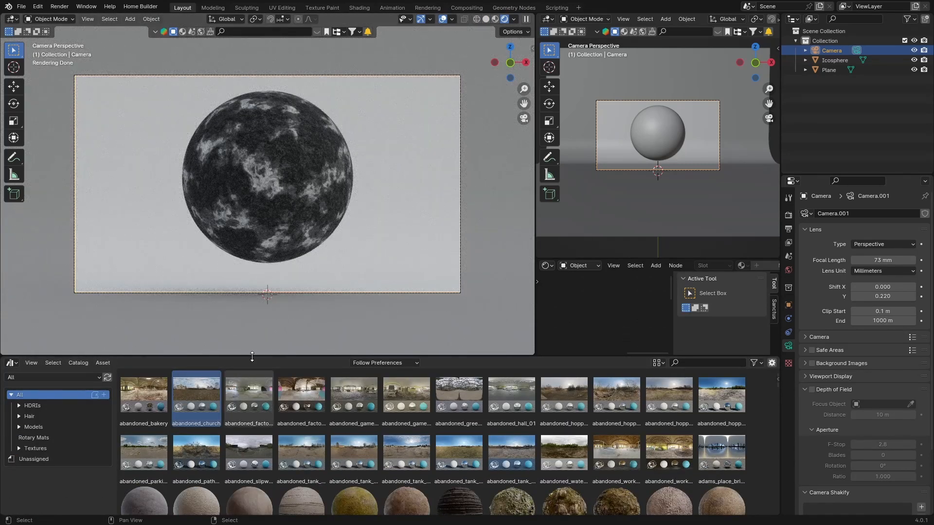
{"action": "left_click_drag", "start_coordinate": [222, 356], "coordinate": [222, 511]}
Step: Select the backdrop plane and bring up the Realtime Materials add-on for it
{"action": "left_click", "coordinate": [325, 77]}
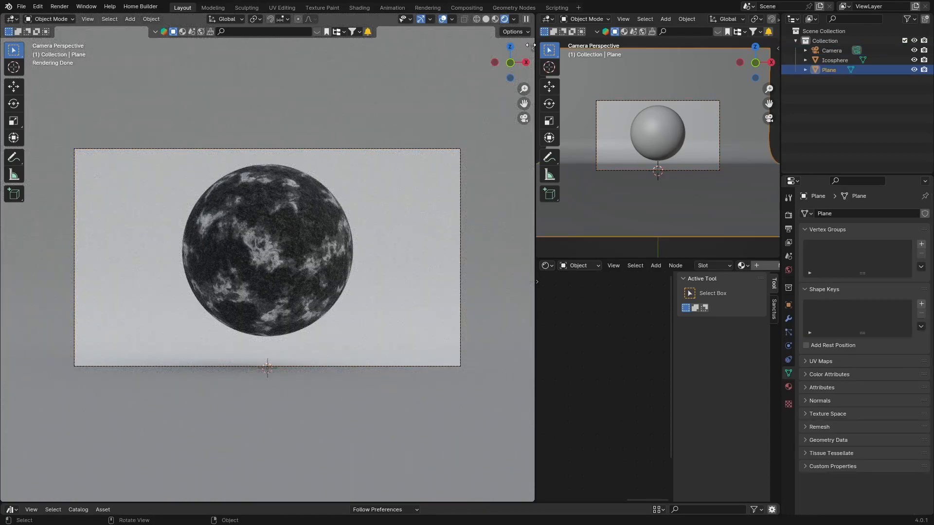
{"action": "left_click", "coordinate": [532, 47]}
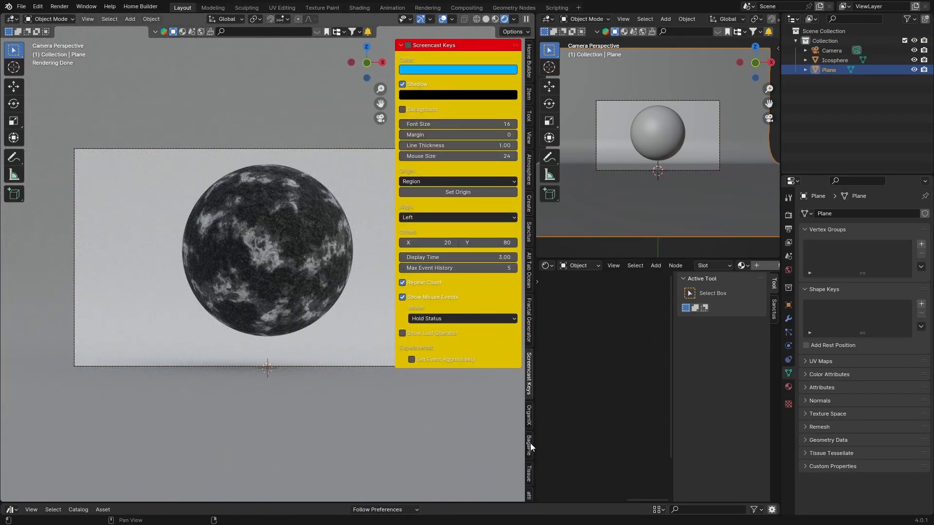
{"action": "scroll", "coordinate": [529, 341], "scroll_direction": "down", "scroll_amount": 10}
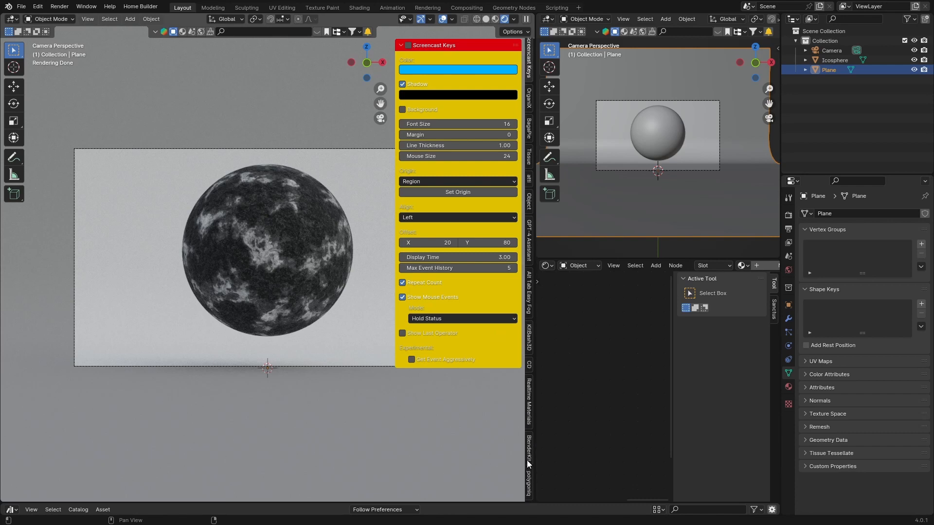
{"action": "left_click", "coordinate": [528, 416]}
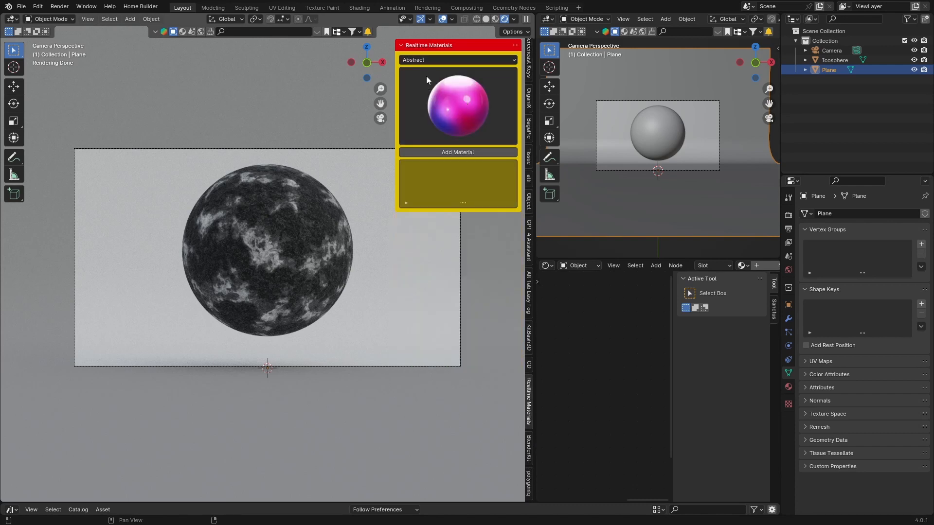
Step: Apply the Marble material from the Practical category to the backdrop plane
{"action": "left_click", "coordinate": [430, 60]}
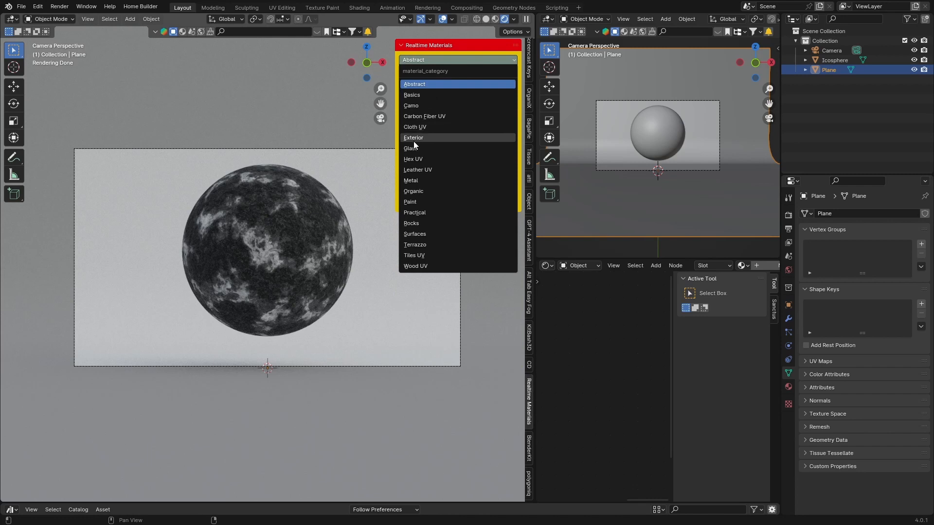
{"action": "left_click", "coordinate": [414, 212]}
{"action": "left_click", "coordinate": [452, 101]}
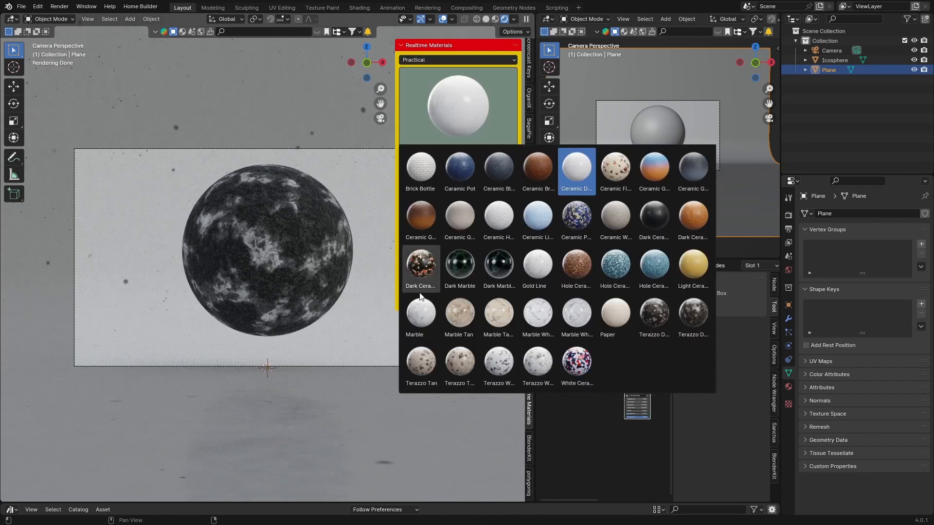
{"action": "left_click", "coordinate": [421, 309]}
{"action": "left_click", "coordinate": [454, 155]}
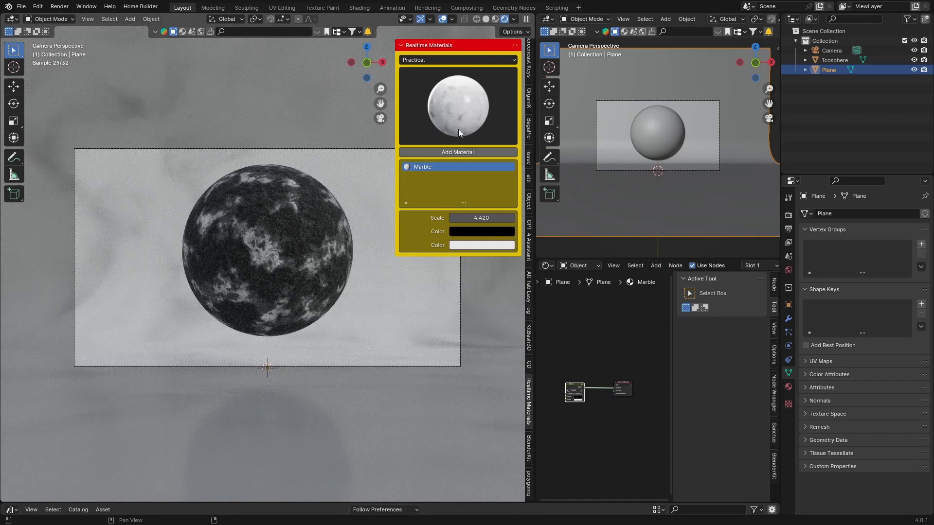
Step: Try the Paper material and a grey Ceramic material from the Practical category on the backdrop plane
{"action": "left_click", "coordinate": [466, 80]}
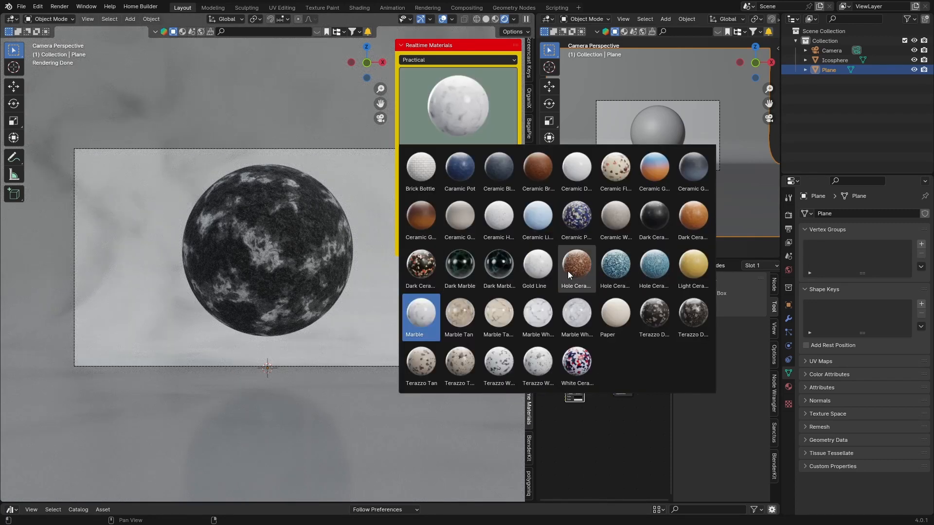
{"action": "left_click", "coordinate": [610, 321]}
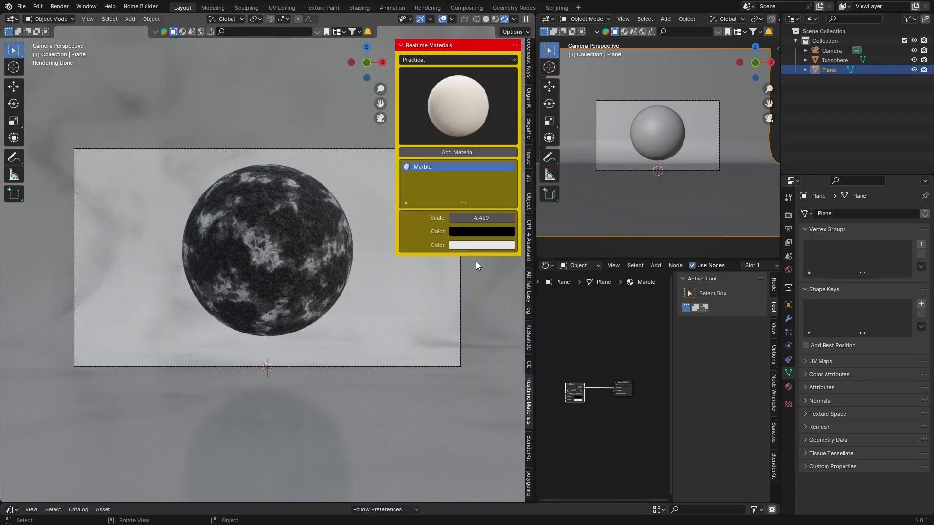
{"action": "left_click", "coordinate": [419, 151]}
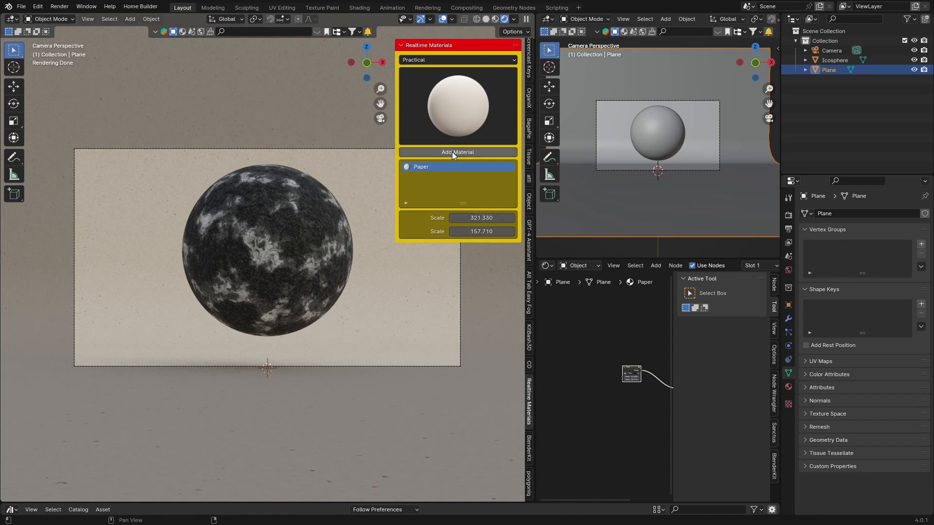
{"action": "left_click", "coordinate": [442, 112]}
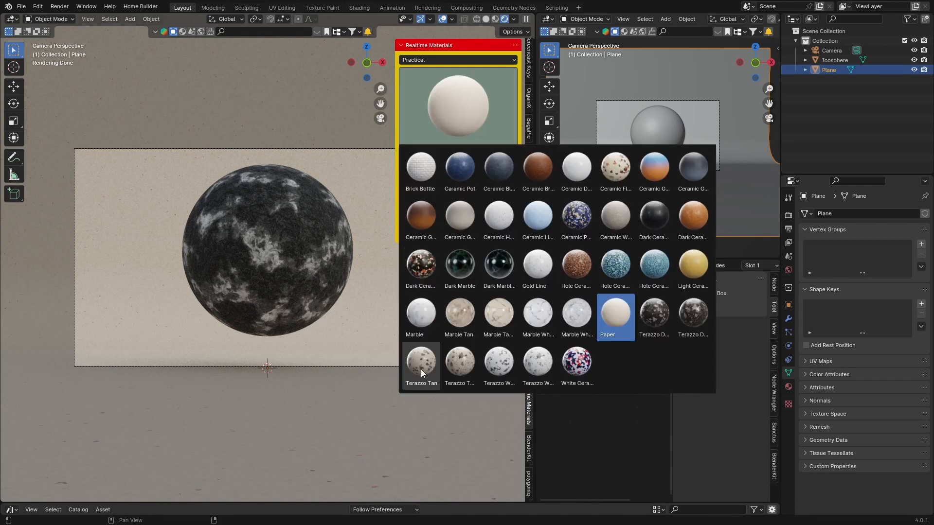
{"action": "left_click", "coordinate": [451, 231]}
Step: Apply the Paint Chip material from the Paint category to the backdrop plane
{"action": "left_click", "coordinate": [442, 60]}
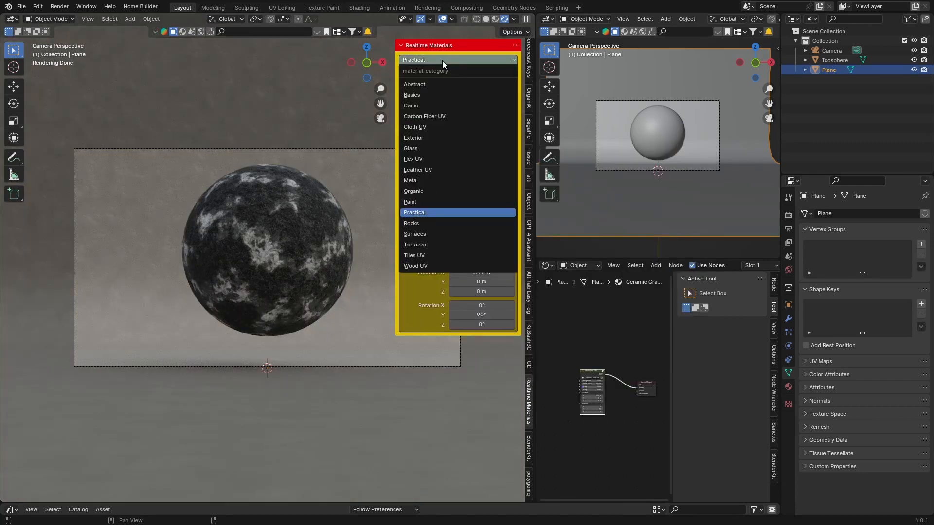
{"action": "left_click", "coordinate": [420, 198]}
{"action": "left_click", "coordinate": [433, 127]}
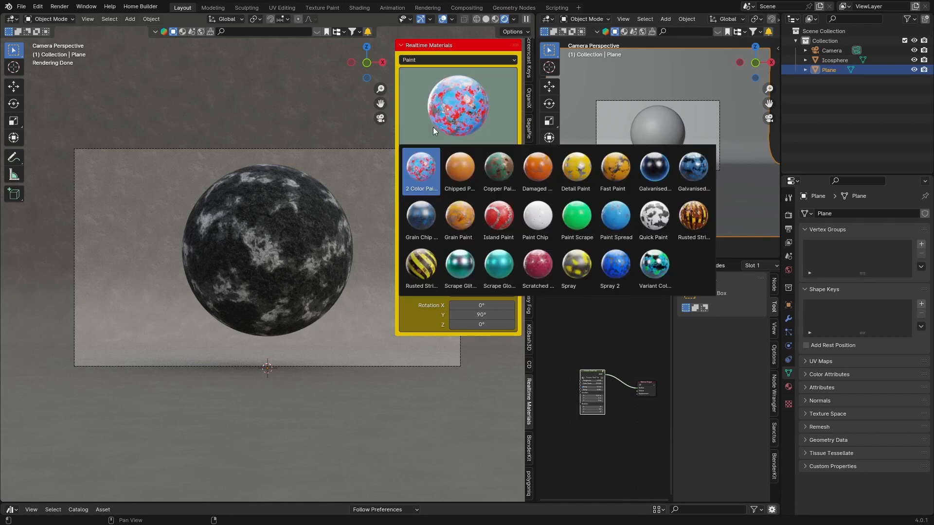
{"action": "left_click", "coordinate": [438, 158]}
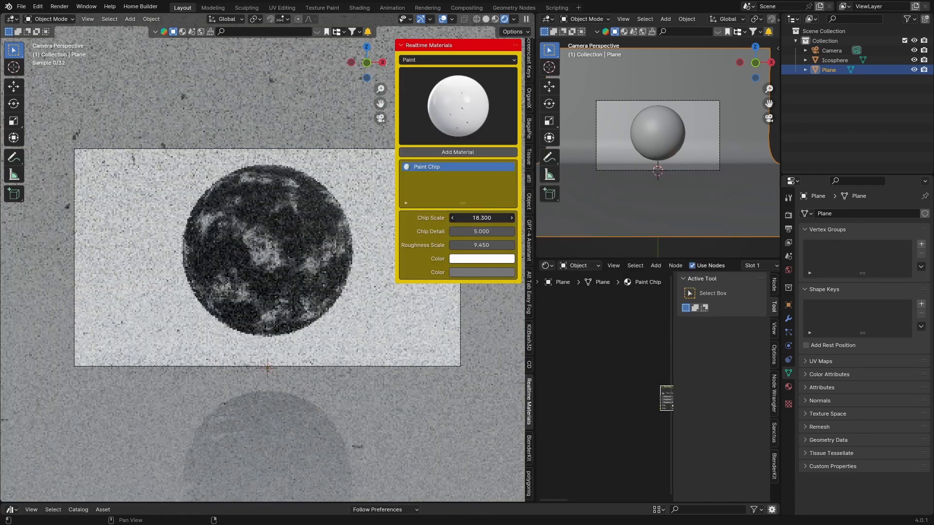
{"action": "left_click", "coordinate": [452, 102]}
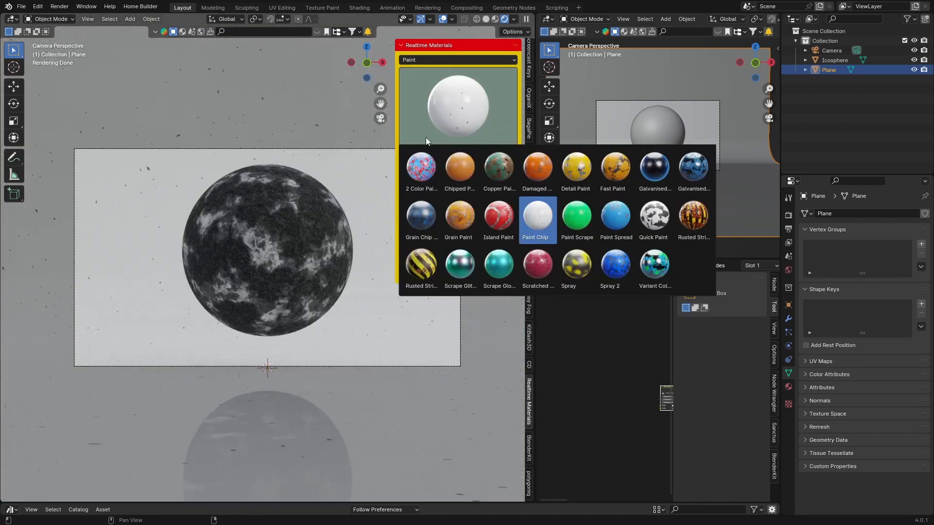
{"action": "left_click", "coordinate": [432, 97]}
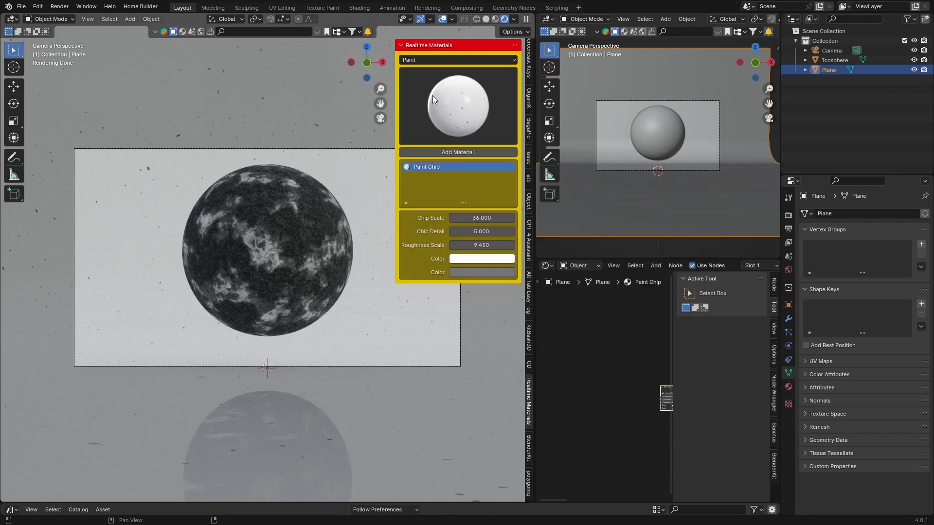
{"action": "left_click", "coordinate": [427, 60]}
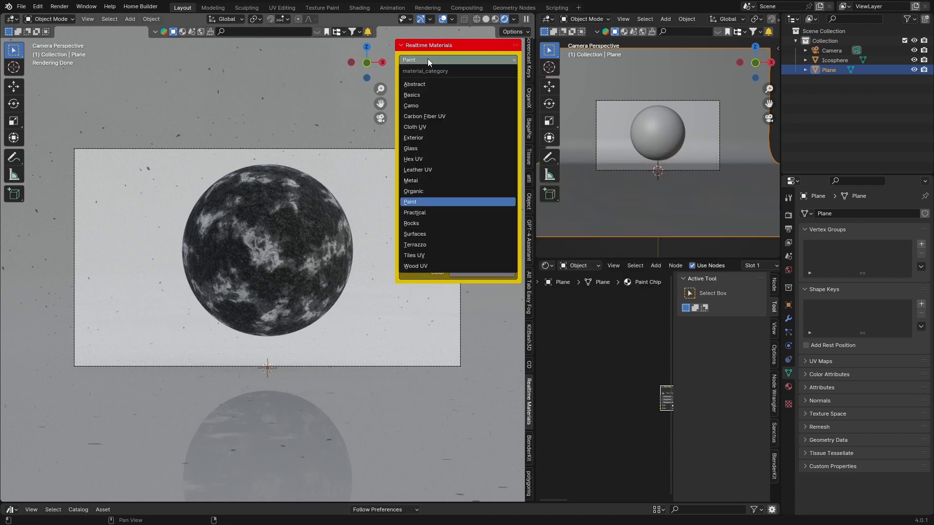
{"action": "left_click", "coordinate": [414, 212]}
{"action": "left_click", "coordinate": [453, 124]}
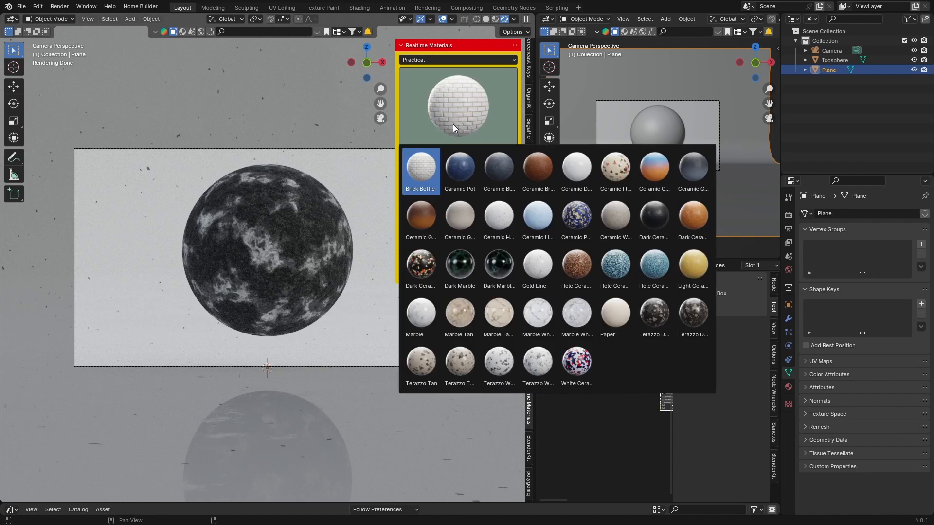
Step: Try the Surface 2 material from the Surfaces category on the backdrop plane
{"action": "left_click", "coordinate": [431, 59]}
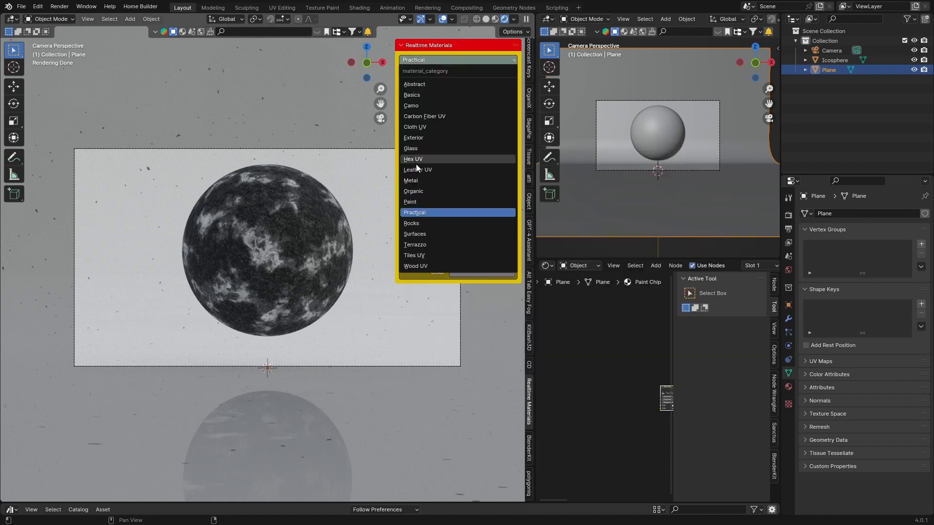
{"action": "left_click", "coordinate": [413, 234]}
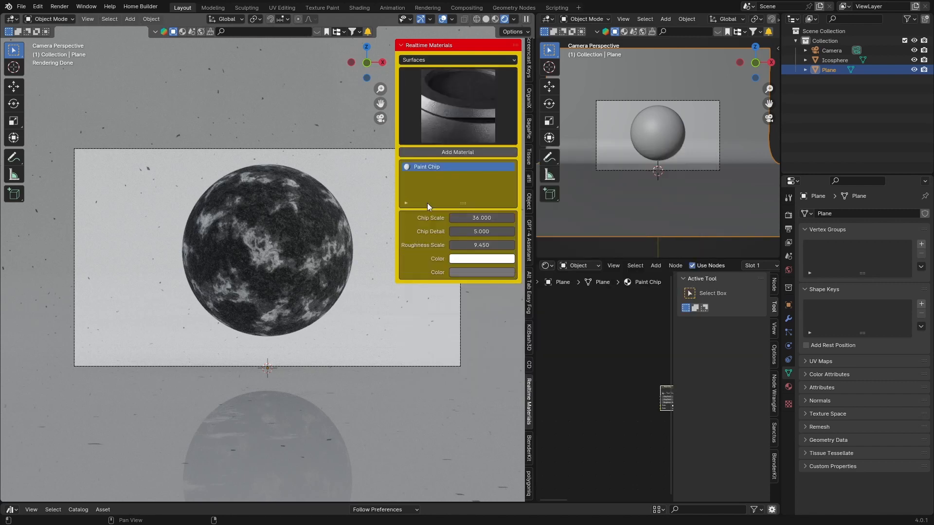
{"action": "left_click", "coordinate": [445, 121]}
{"action": "left_click", "coordinate": [447, 153]}
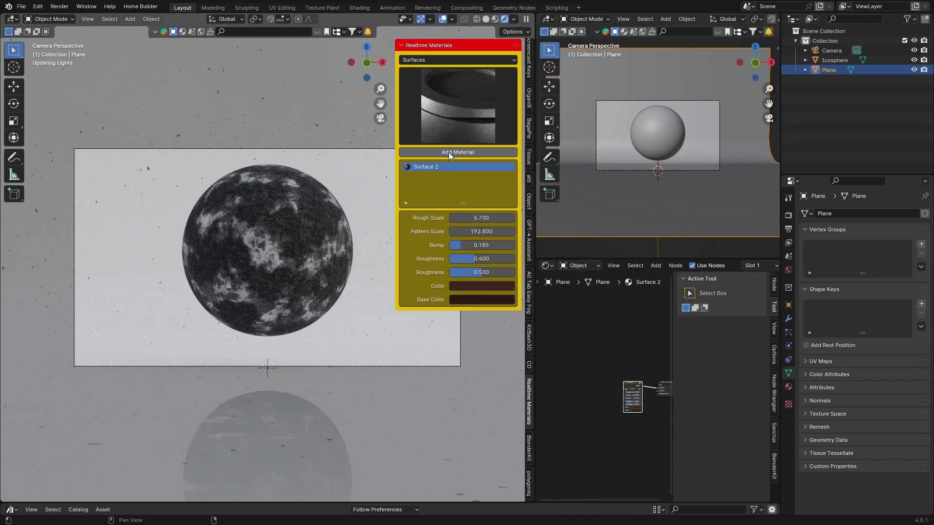
Step: Replace the backdrop plane's material with Basic Plastic from the Basics category
{"action": "left_click", "coordinate": [468, 94]}
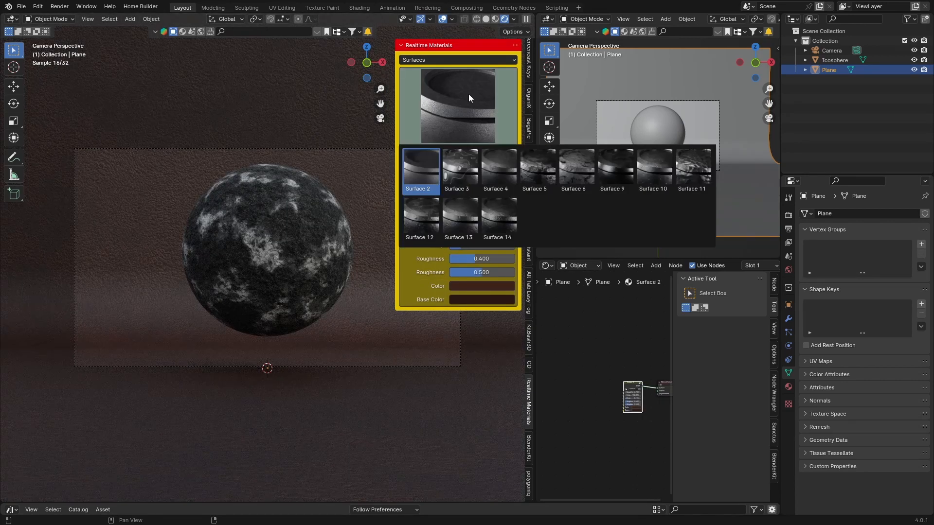
{"action": "left_click", "coordinate": [424, 58]}
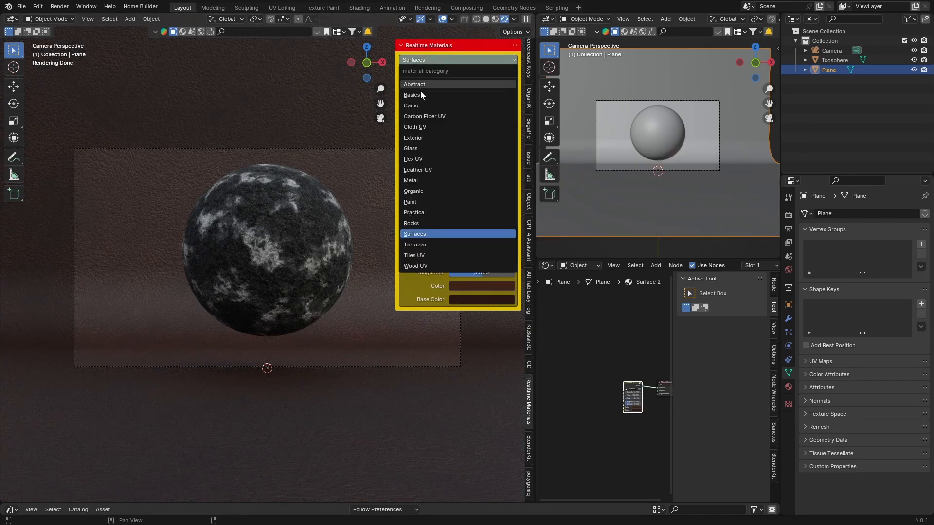
{"action": "left_click", "coordinate": [412, 105]}
{"action": "left_click", "coordinate": [422, 57]}
{"action": "left_click", "coordinate": [412, 95]}
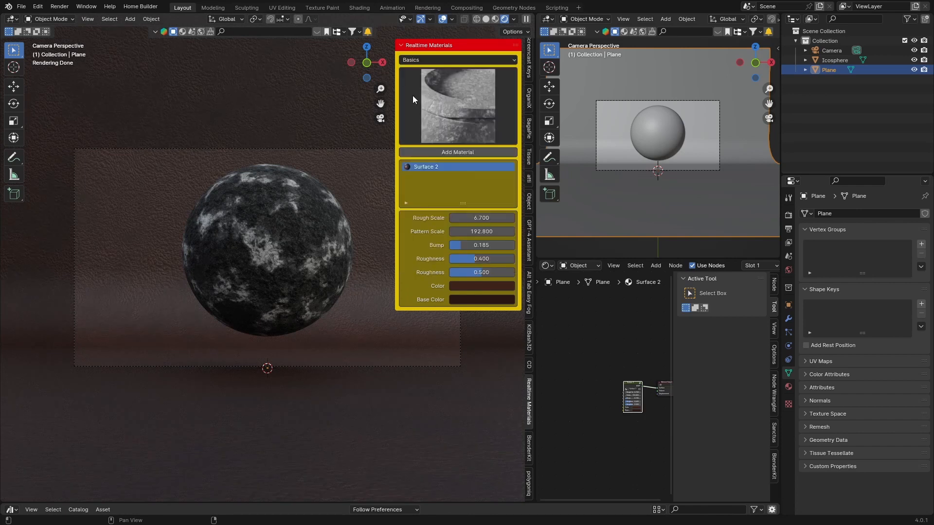
{"action": "left_click", "coordinate": [424, 94]}
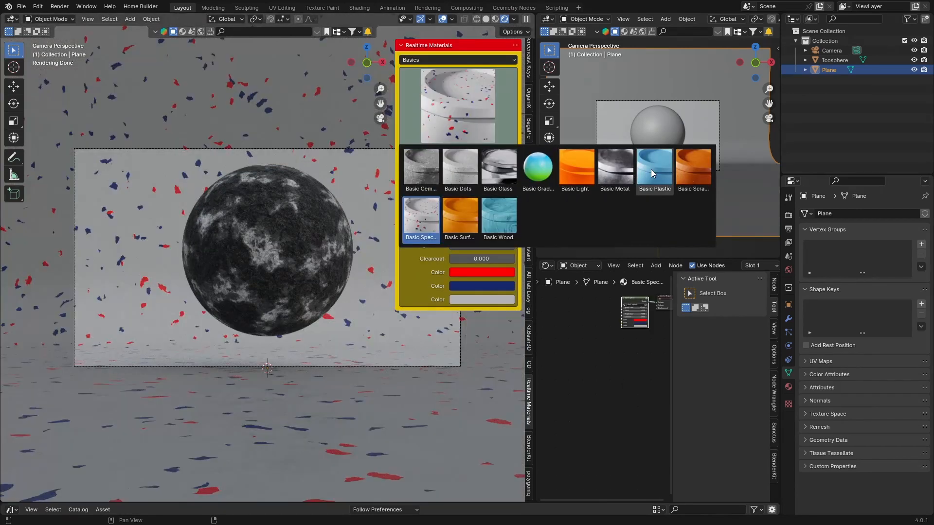
{"action": "left_click", "coordinate": [651, 170]}
{"action": "left_click", "coordinate": [457, 152]}
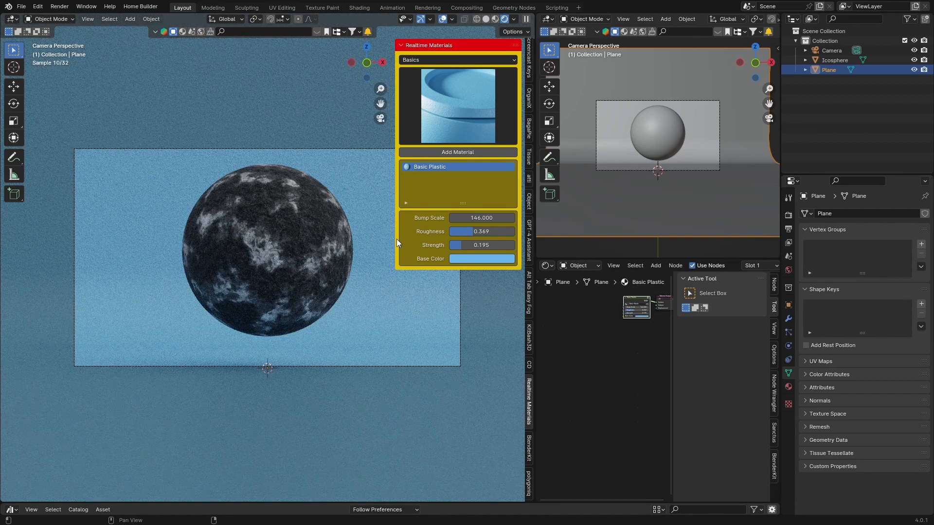
Step: Change the Basic Plastic base color to a near-white and hide the viewport sidebar
{"action": "left_click", "coordinate": [470, 258]}
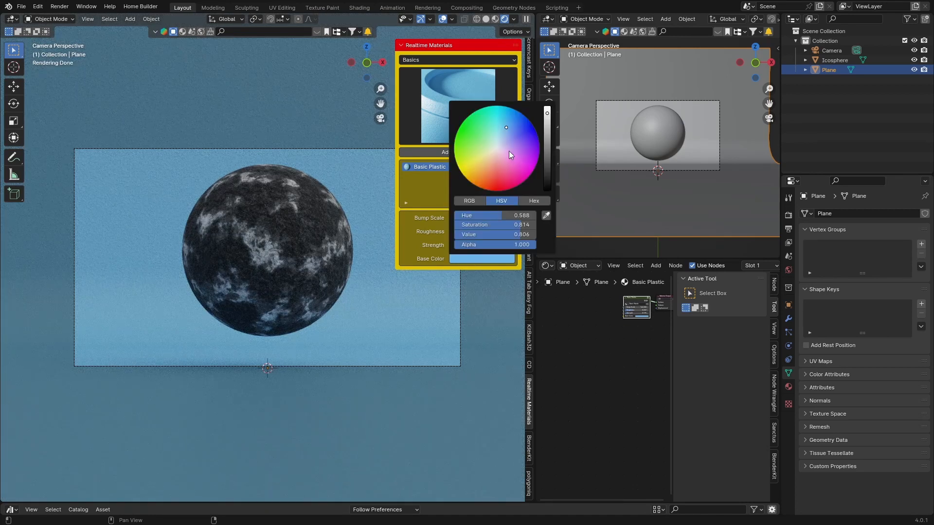
{"action": "left_click", "coordinate": [495, 148]}
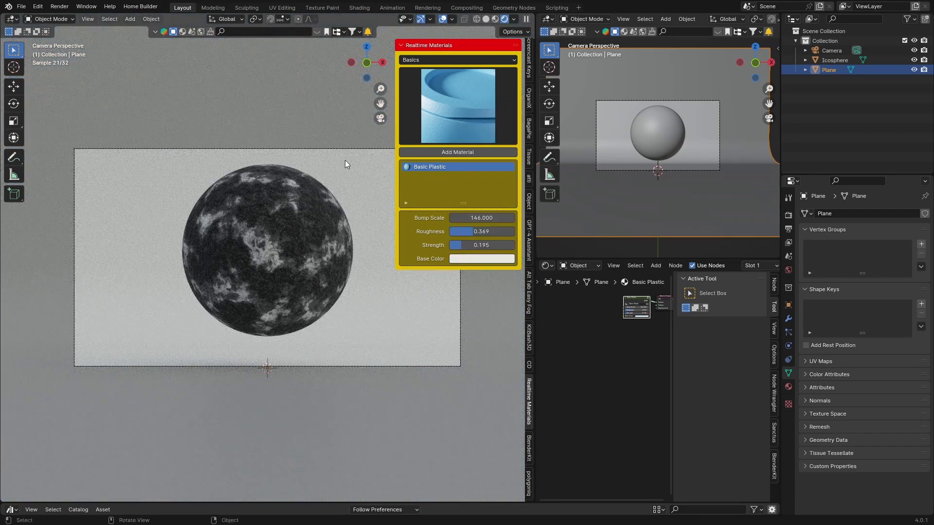
{"action": "key", "text": "n"}
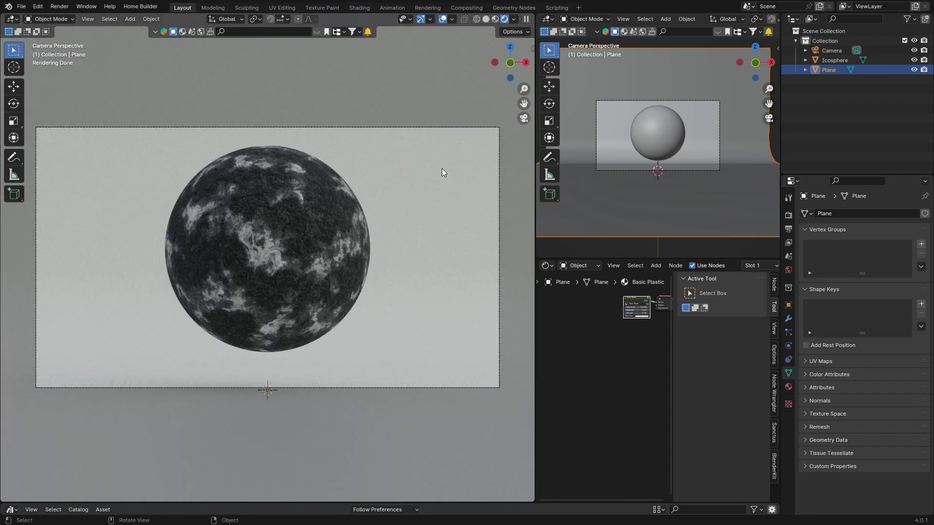
Step: Set the maximum samples for the final Cycles render to 300
{"action": "left_click", "coordinate": [788, 216]}
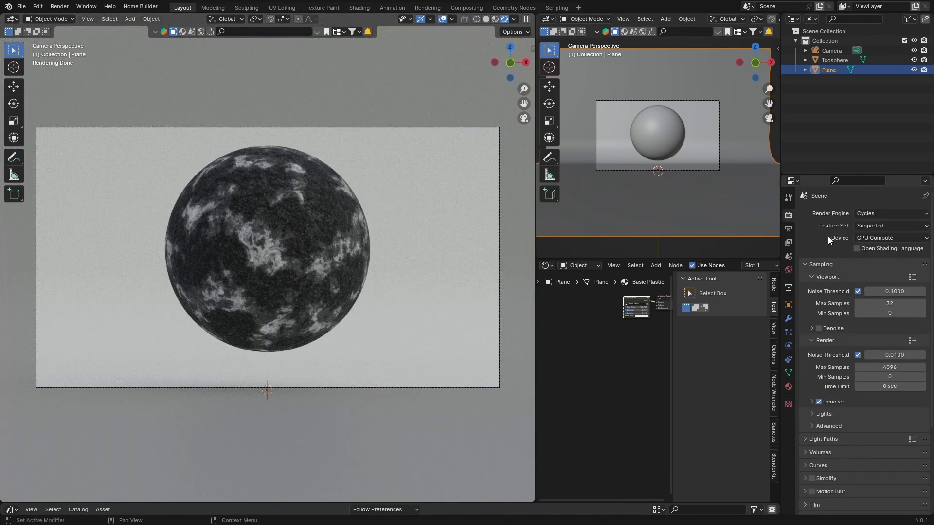
{"action": "left_click", "coordinate": [884, 367]}
{"action": "key", "text": "BackSpace"}
{"action": "type", "text": "300"}
{"action": "key", "text": "Return"}
Step: Set the render tile size to 256 in the memory performance settings
{"action": "scroll", "coordinate": [814, 443], "scroll_direction": "down", "scroll_amount": 4}
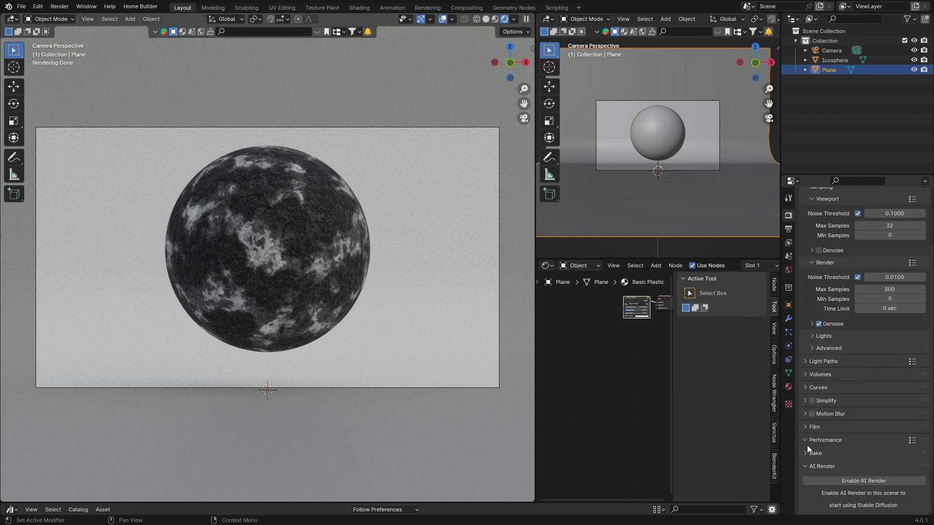
{"action": "scroll", "coordinate": [806, 445], "scroll_direction": "down", "scroll_amount": 3}
{"action": "left_click", "coordinate": [890, 459]}
{"action": "key", "text": "BackSpace"}
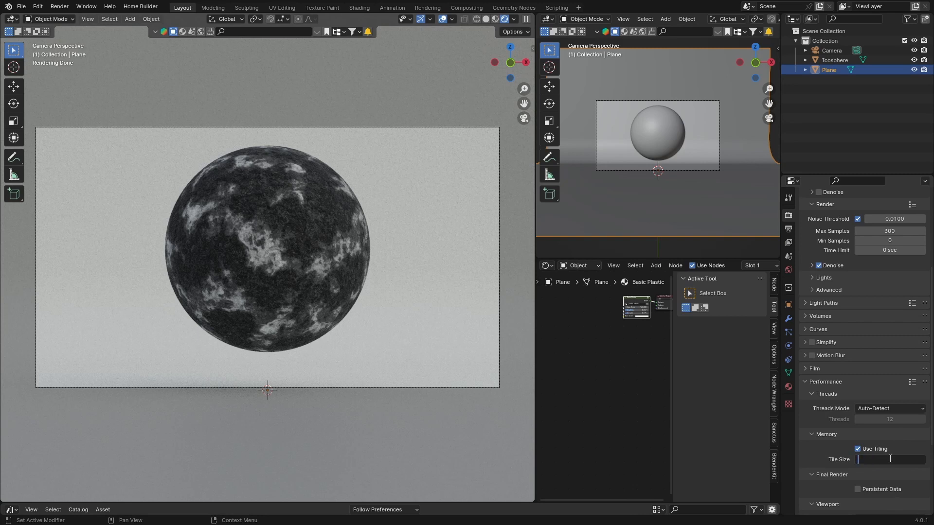
{"action": "type", "text": "256"}
{"action": "key", "text": "Return"}
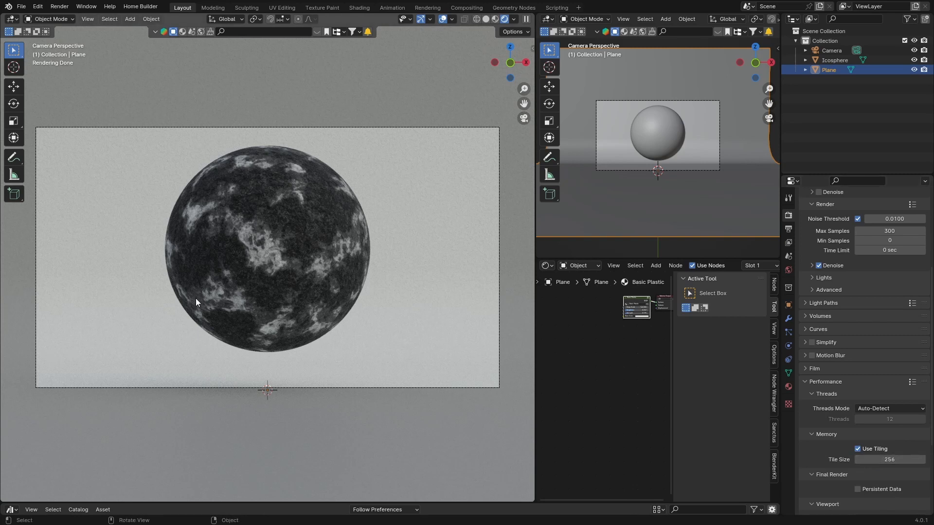